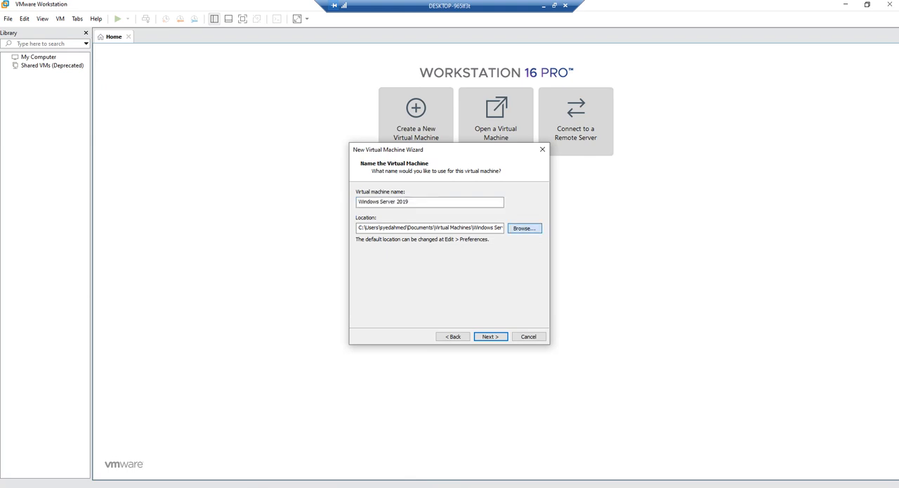
Set the virtual machine's storage location to the AD folder on Local Disk (E:)
click(524, 228)
scroll(430, 265, down, 3)
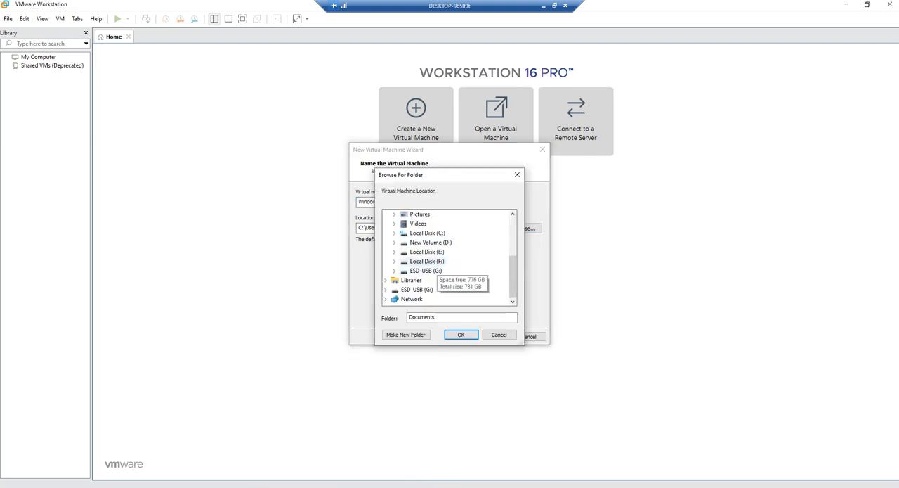
click(427, 252)
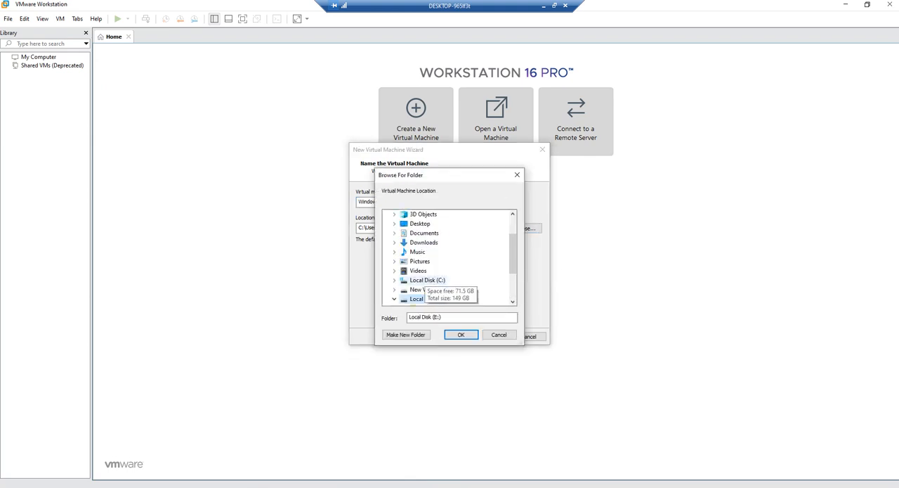
scroll(420, 276, down, 2)
click(422, 251)
click(461, 334)
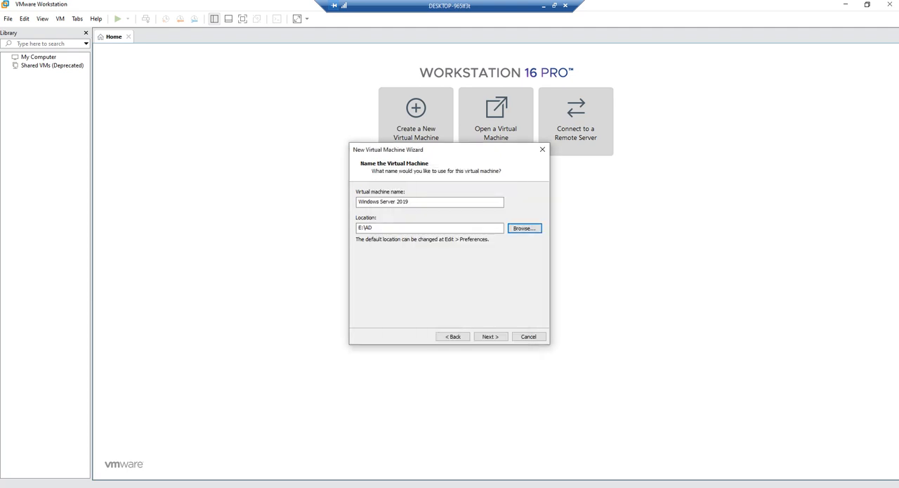
Name the virtual machine AD2019 and accept a 60 GB virtual disk split into multiple files
drag(416, 201, 358, 201)
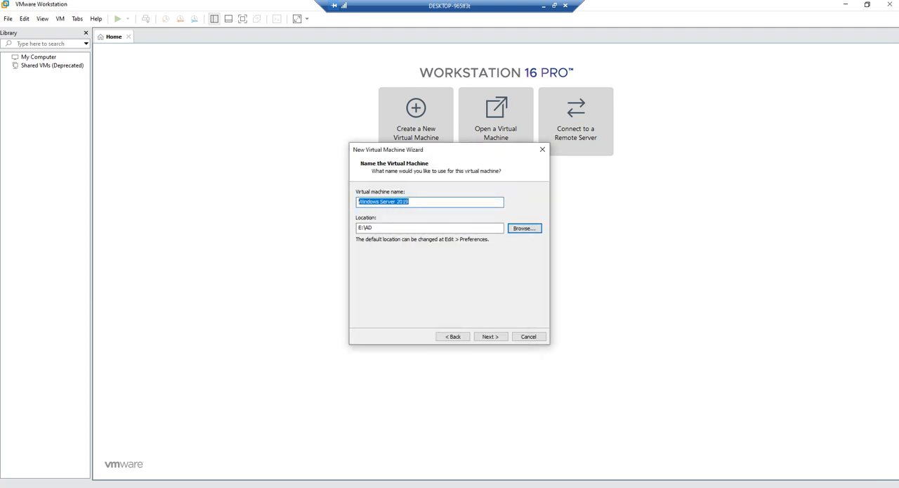
text(AD2019)
key(Return)
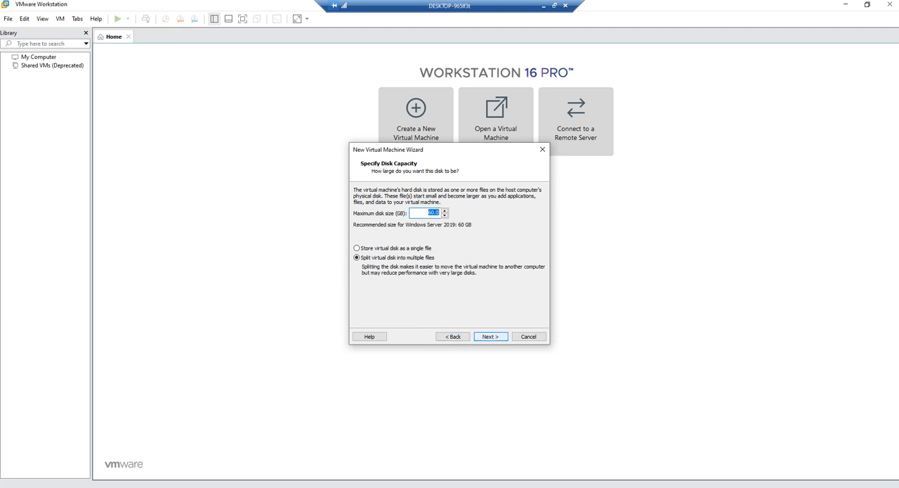
key(Return)
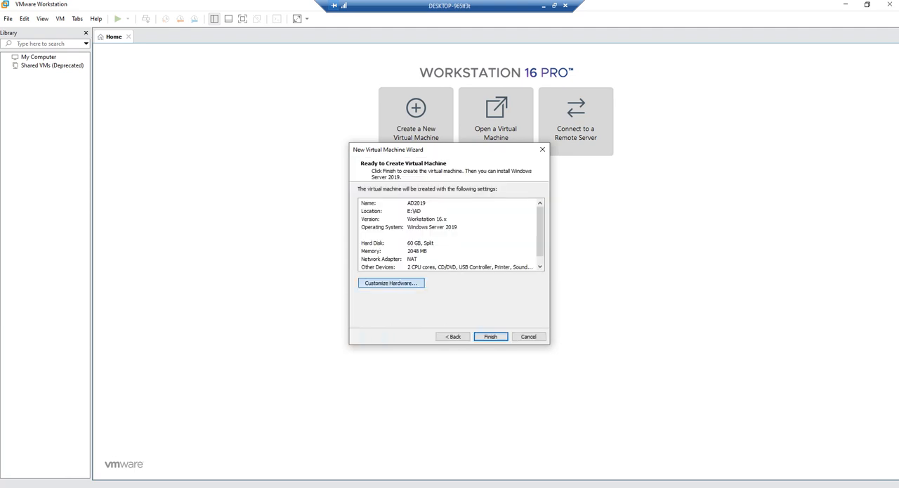
Customize the virtual machine's hardware to 4 GB of memory and 1 processor
click(392, 283)
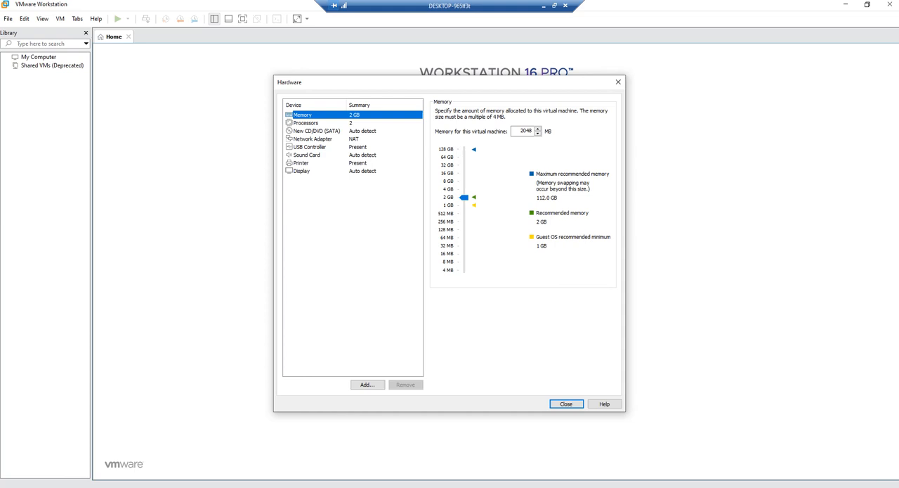
drag(465, 197, 464, 189)
click(306, 123)
click(544, 112)
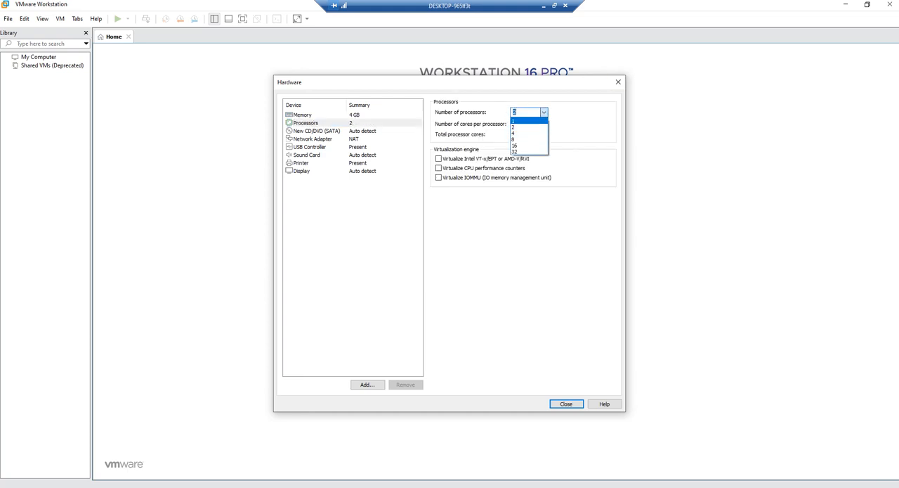
click(529, 121)
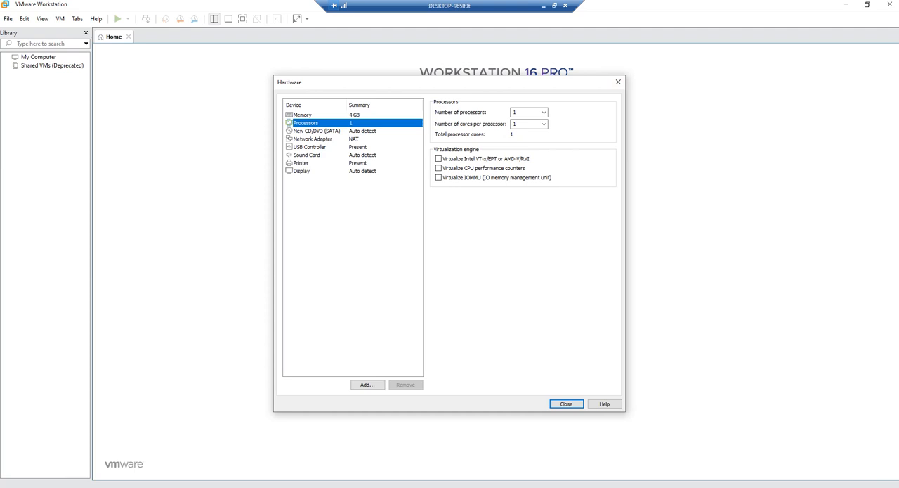
click(567, 404)
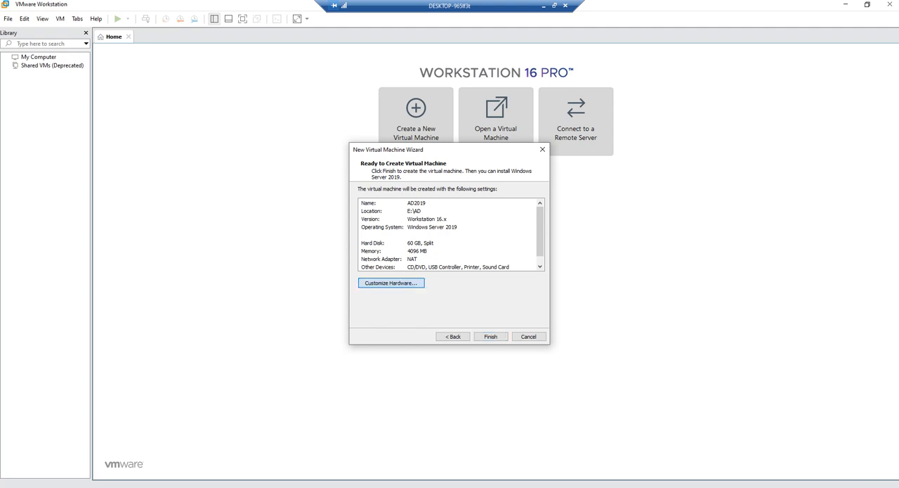
Set the virtual CD/DVD drive to use the Windows_server_2019 ISO image from the ESD-USB (G:) drive
click(391, 282)
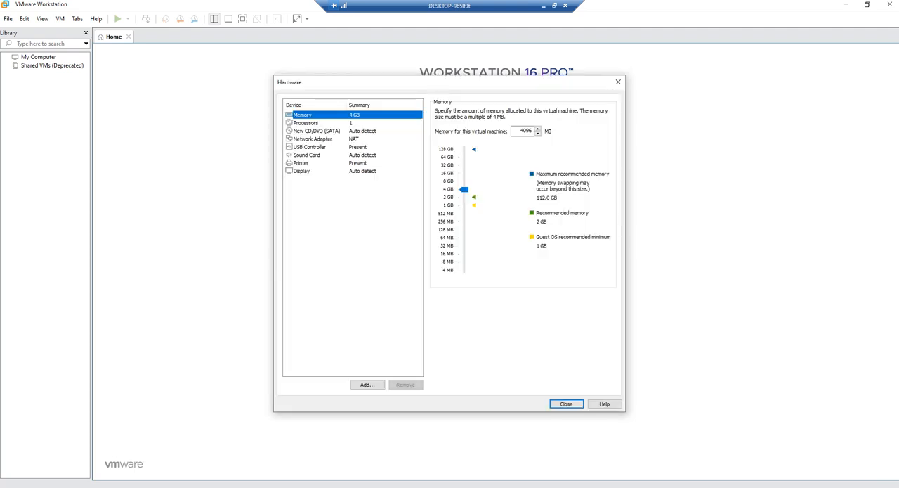
click(317, 131)
click(439, 169)
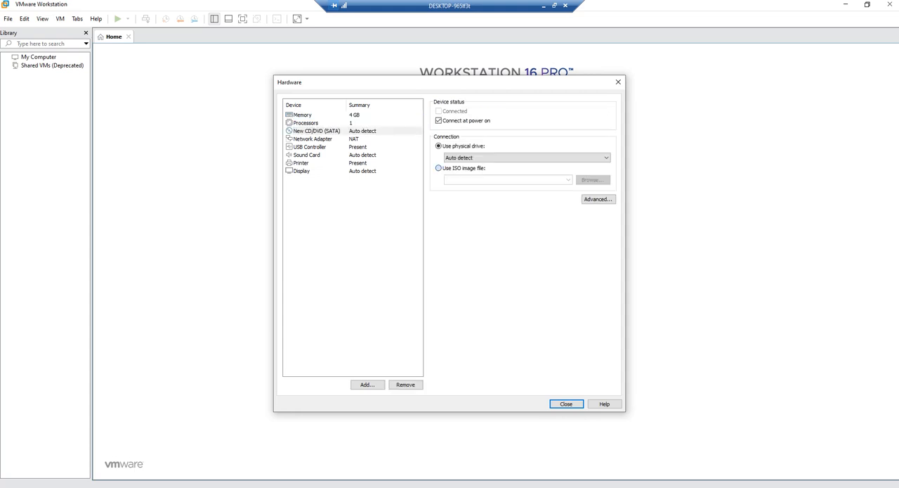
click(592, 179)
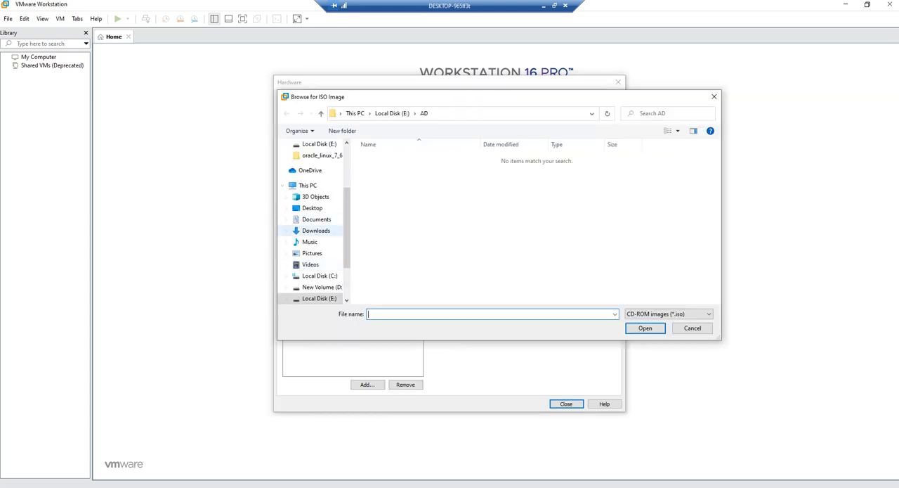
click(314, 272)
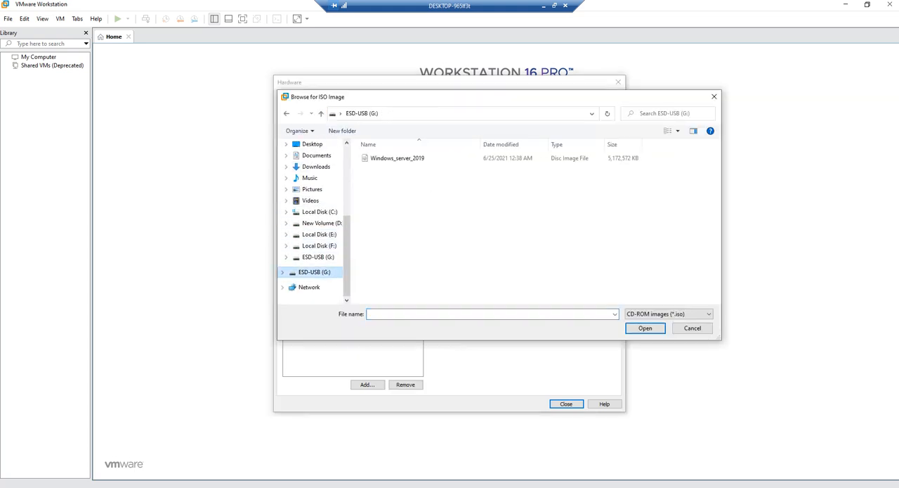
click(397, 159)
click(645, 328)
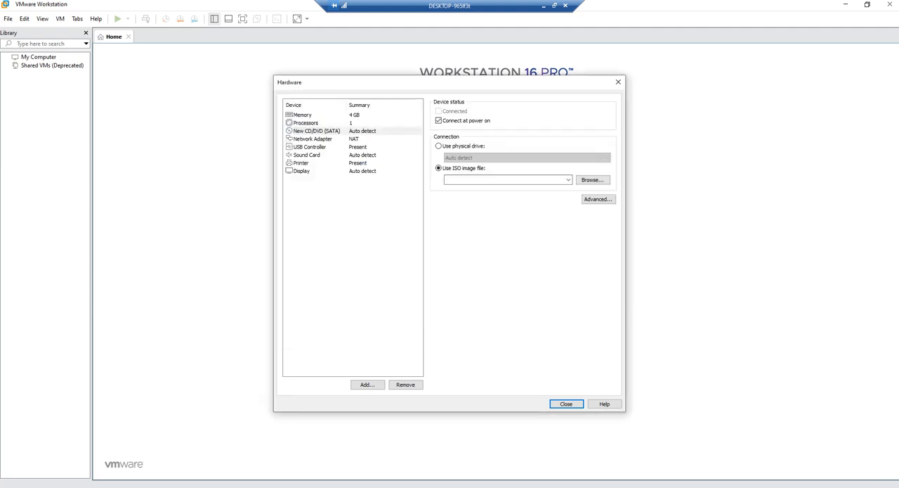
click(567, 403)
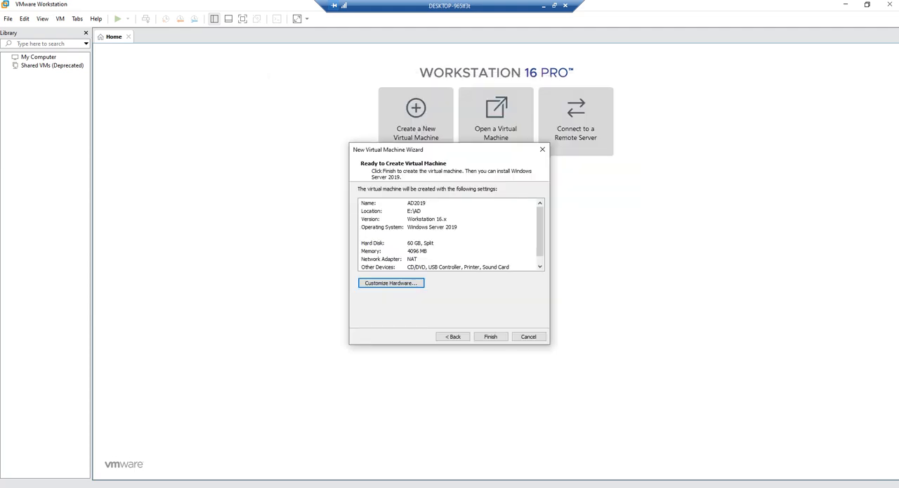
Finish creating the AD2019 virtual machine and boot it from the installation disc
click(490, 336)
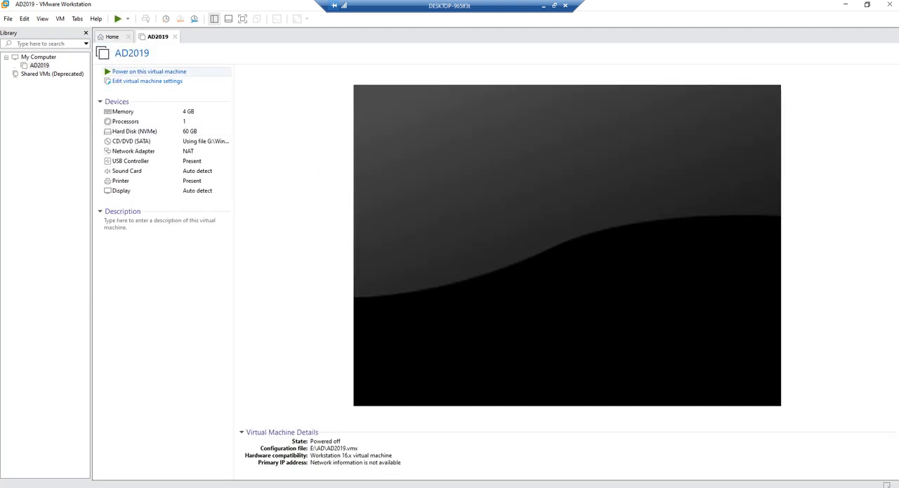
click(149, 72)
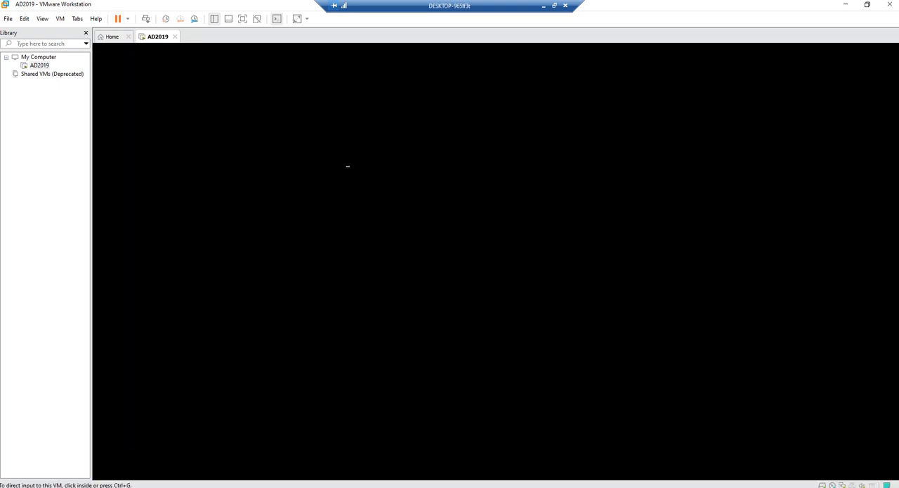
key(ctrl+g)
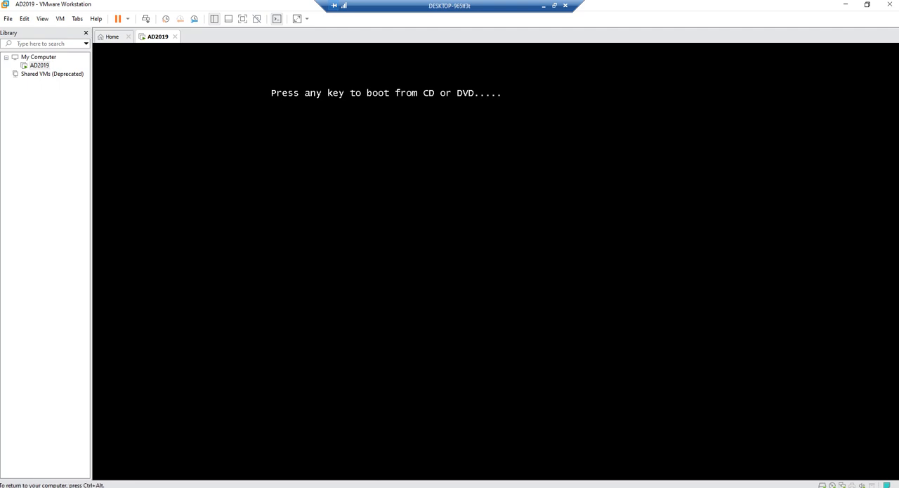
key(Return)
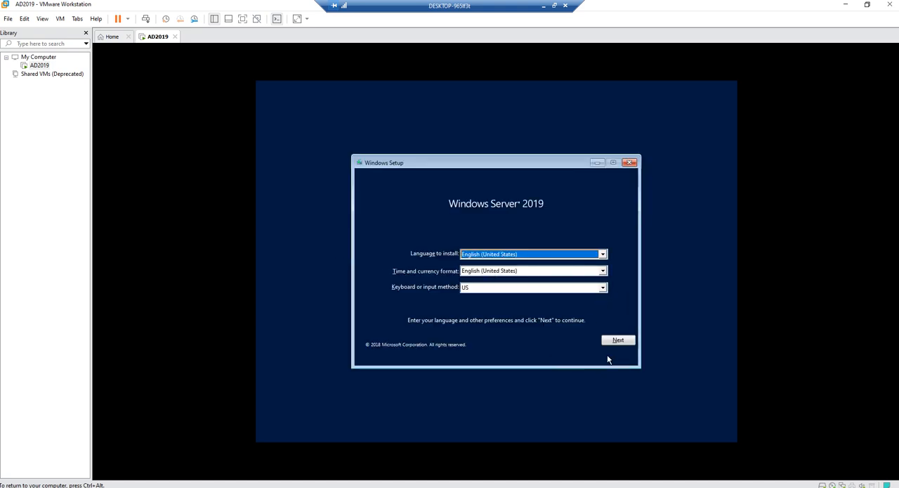
Start Windows Setup with the default English (United States) settings and select Windows Server 2019 Standard Evaluation (Desktop Experience)
click(622, 342)
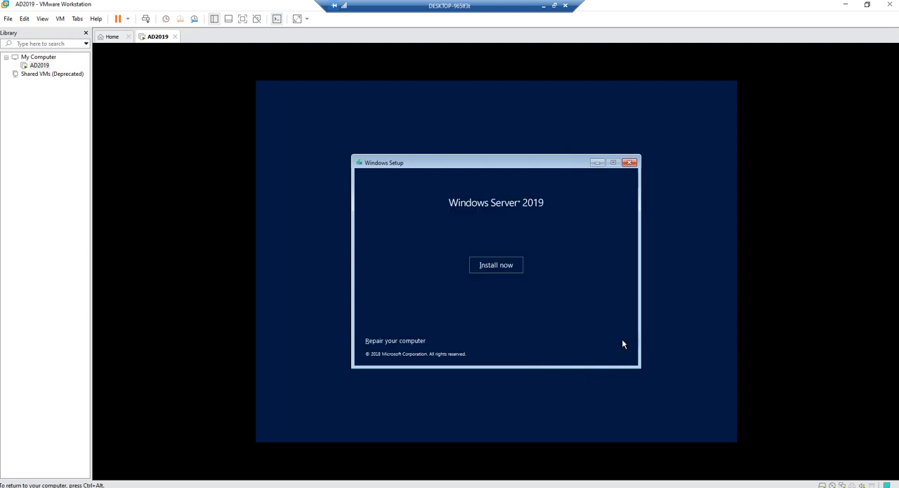
click(497, 266)
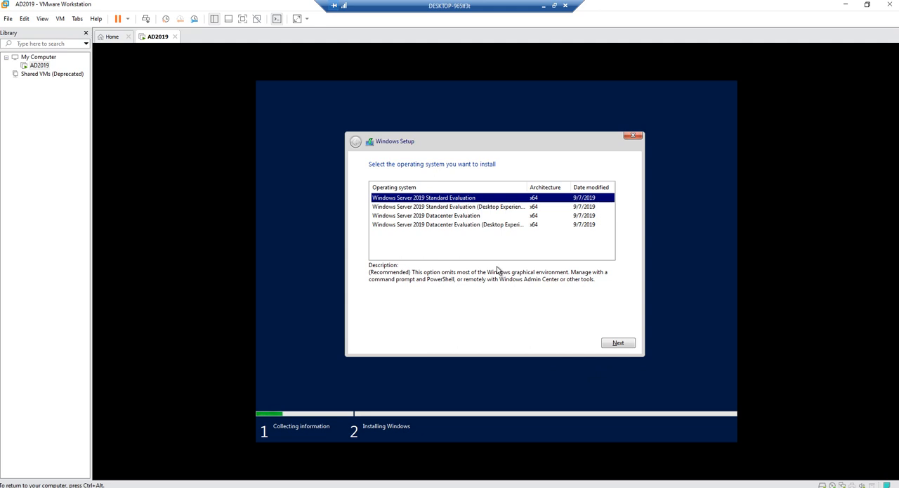
click(439, 208)
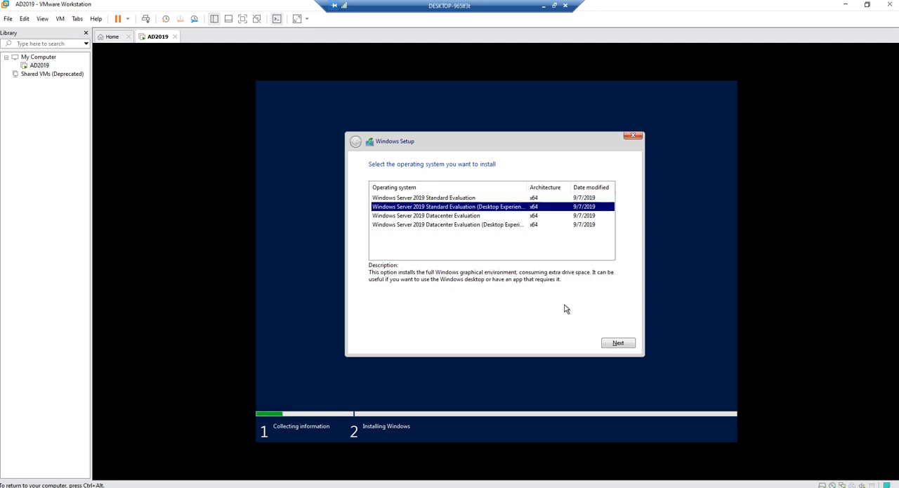
click(619, 343)
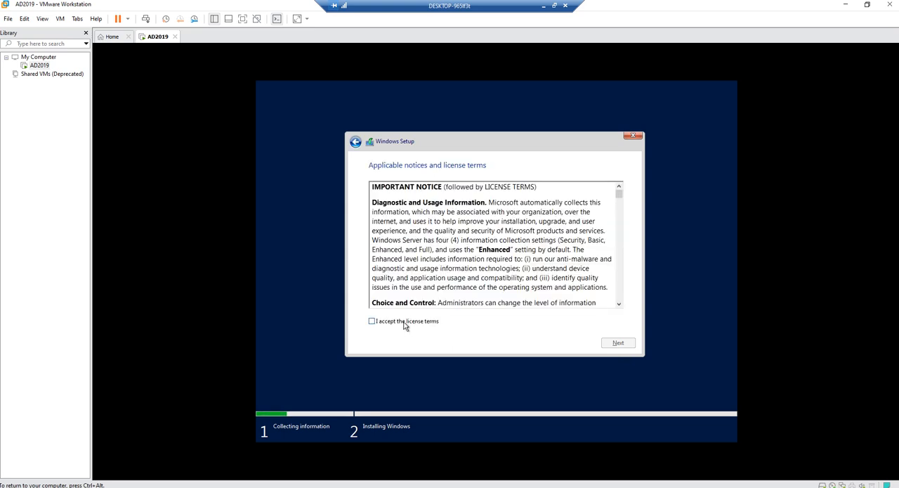
Accept the license terms and choose the Custom: Install Windows only (advanced) installation type
click(404, 323)
click(631, 345)
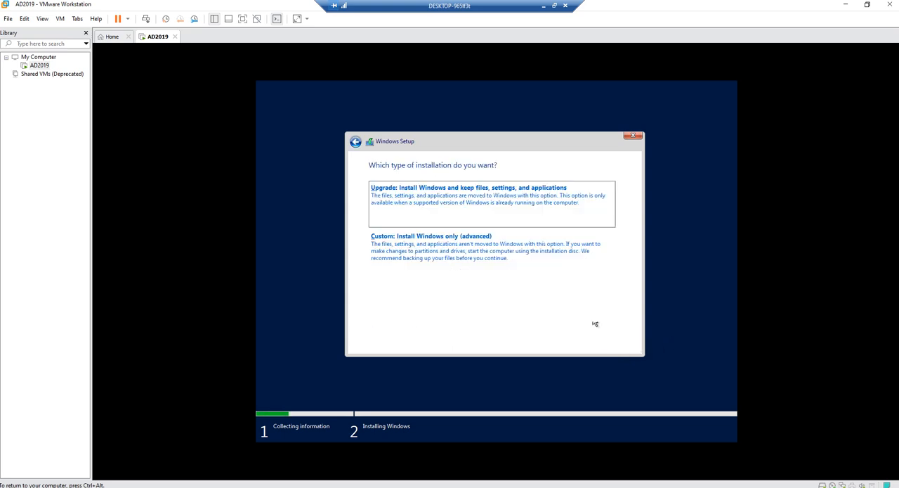
click(492, 257)
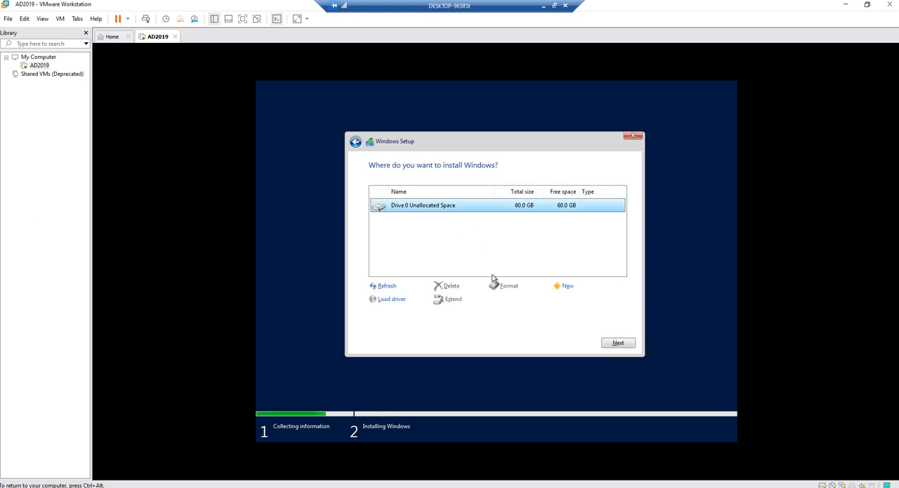
Partition all of Drive 0's unallocated space and start installing Windows on the primary partition, Drive 0 Partition 4
click(569, 287)
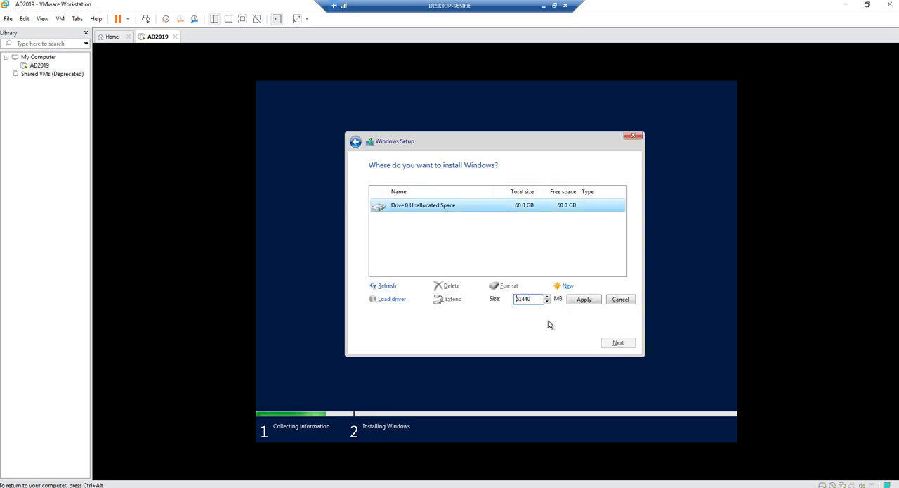
click(583, 301)
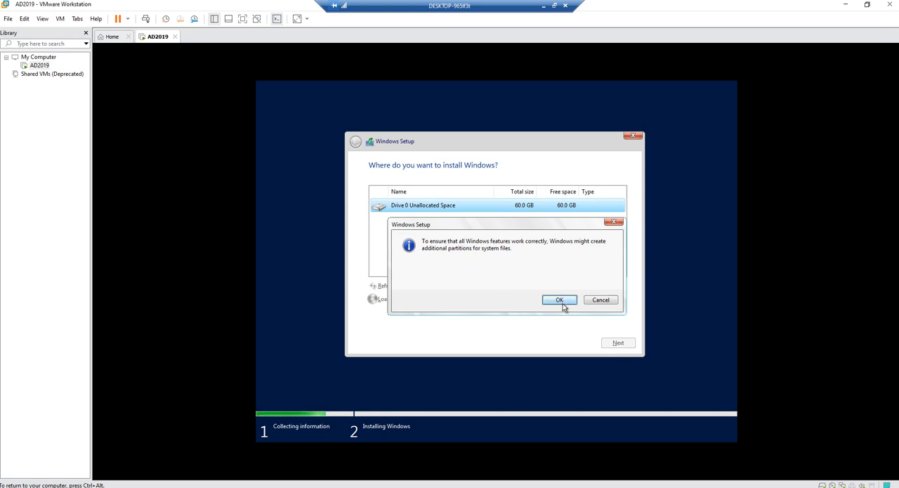
click(561, 302)
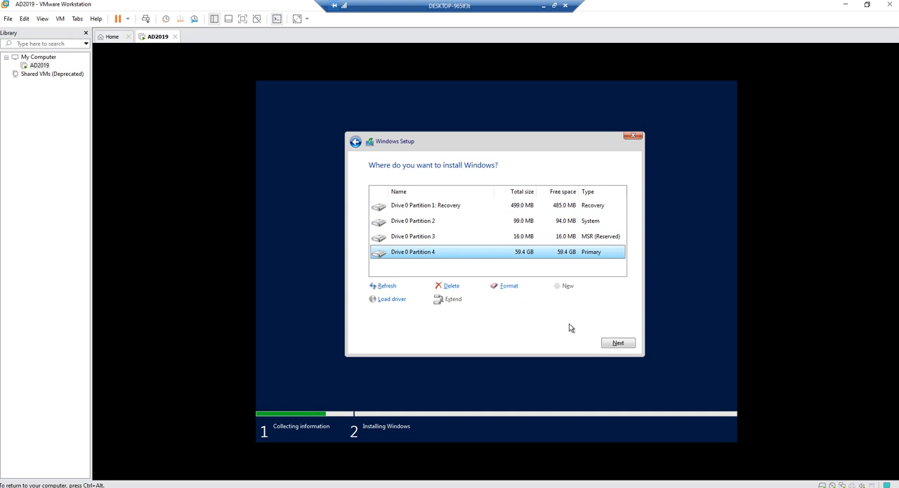
click(612, 344)
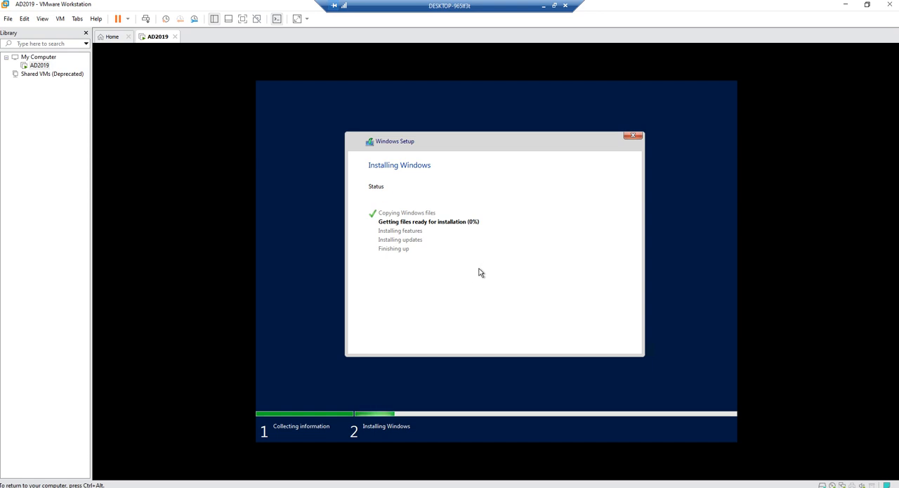
key(ctrl+alt)
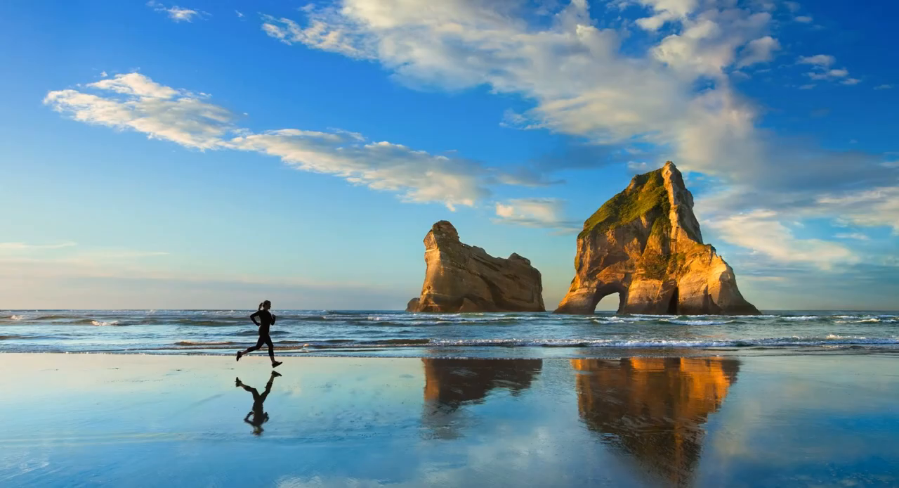
key(alt+Tab)
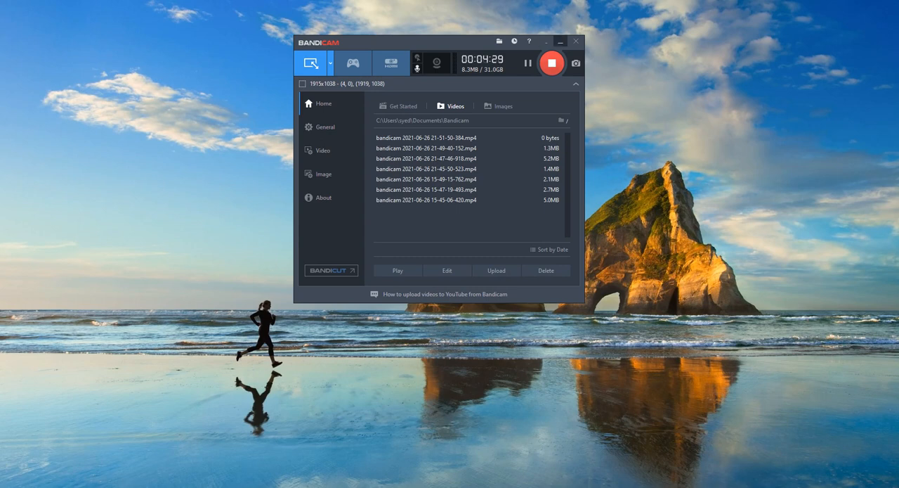
click(561, 42)
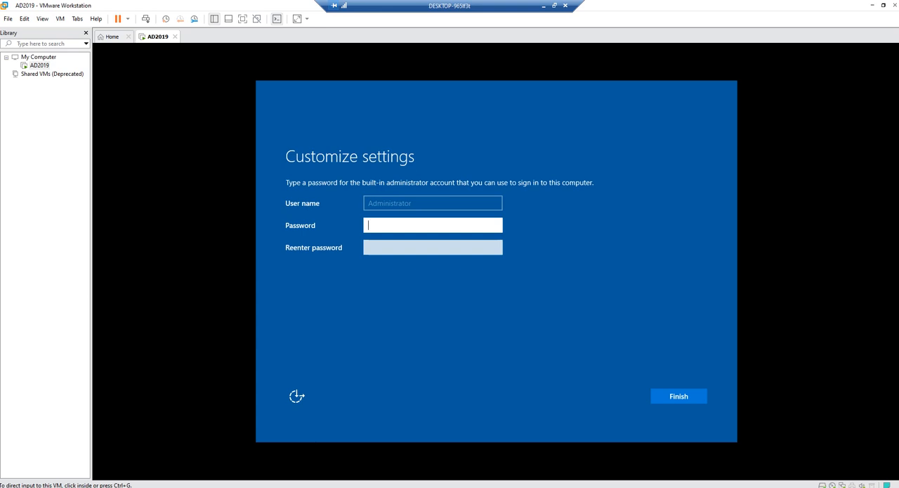
Set and confirm the built-in administrator account's password and finish customizing the Windows settings
click(407, 225)
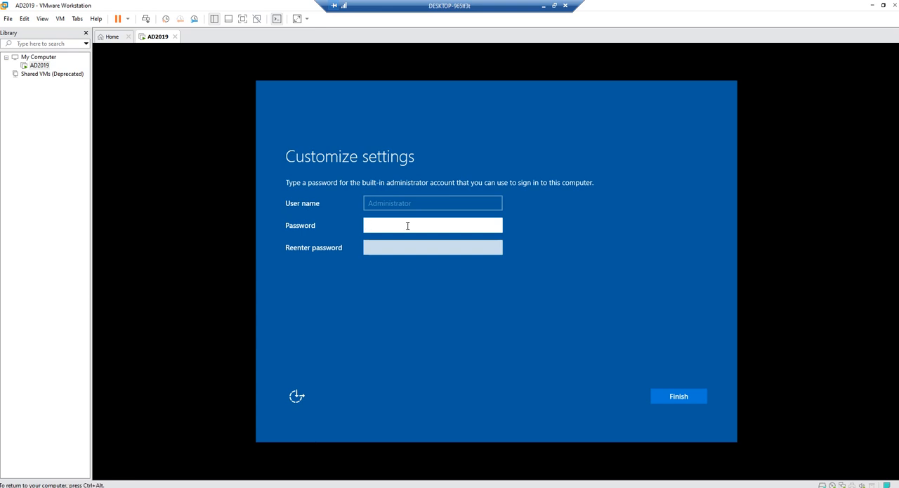
text(P@ssw0)
key(BackSpace)
key(BackSpace)
key(BackSpace)
key(BackSpace)
key(BackSpace)
key(BackSpace)
text(•••••••••••••)
key(Tab)
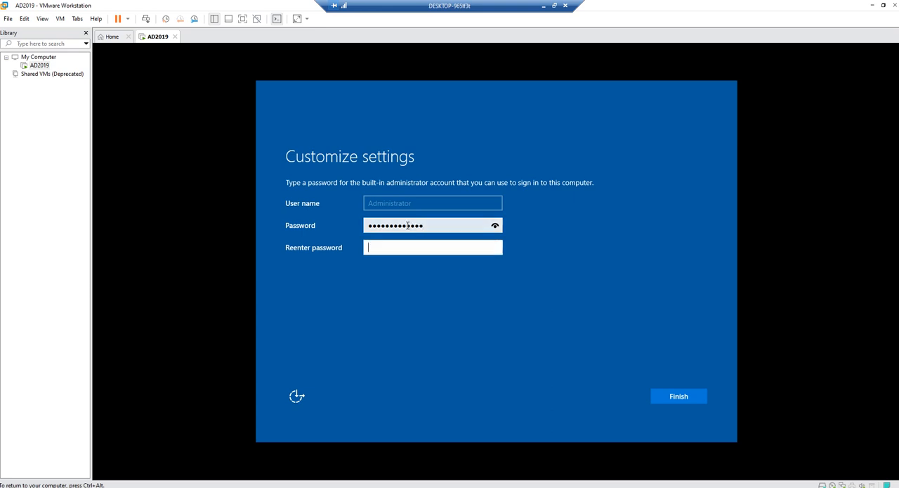
text(•••••••••••••)
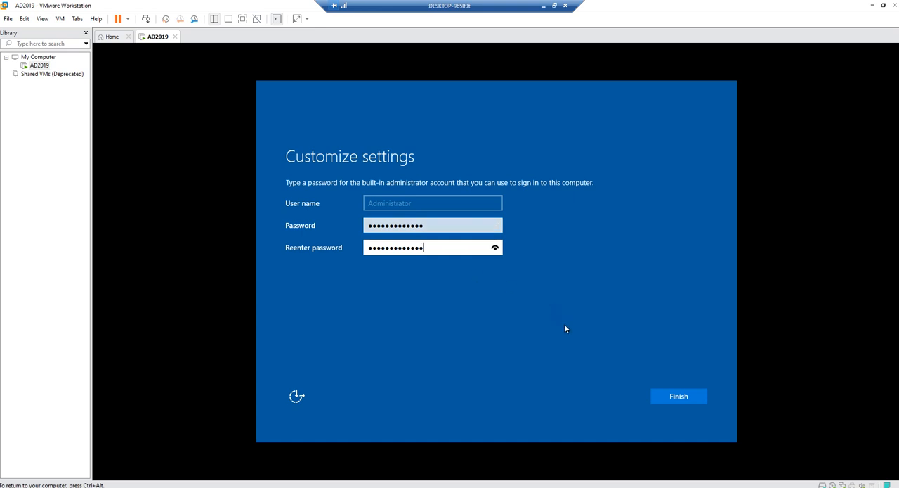
click(691, 400)
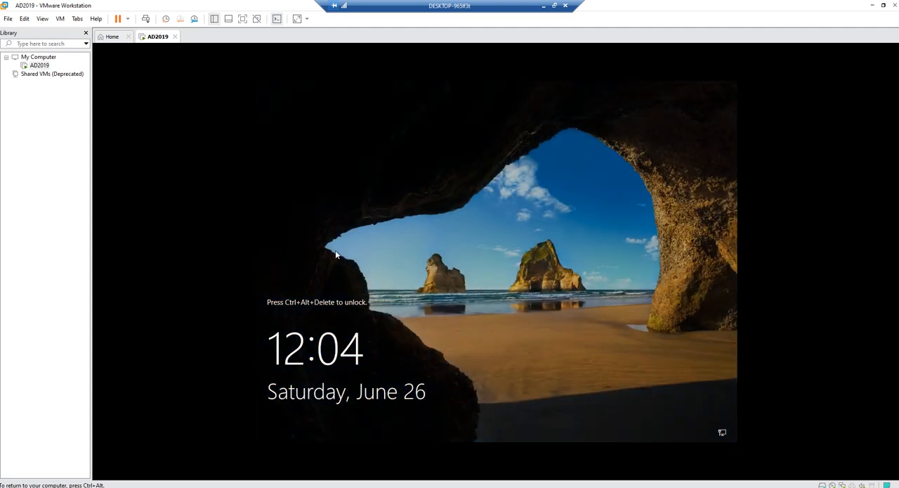
Send Ctrl+Alt+Del to the virtual machine and sign in to Windows Server with the Administrator account's password
key(ctrl+alt)
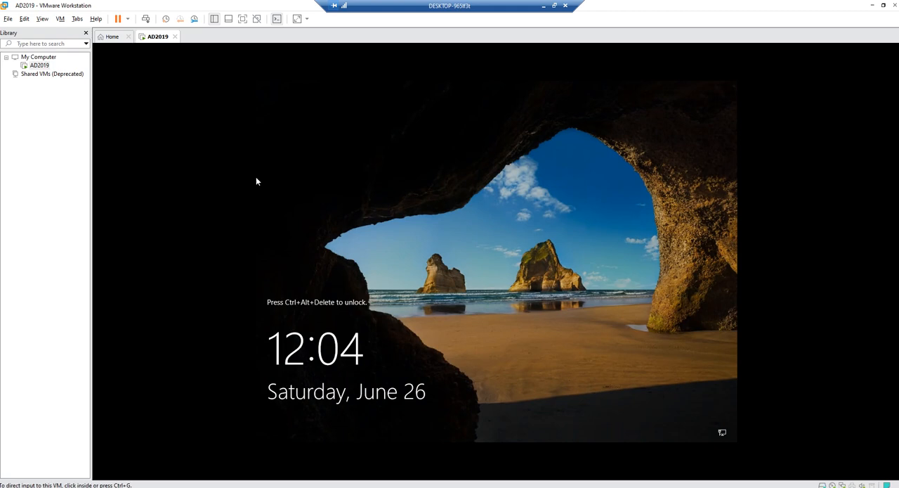
click(25, 19)
mouse_move(61, 19)
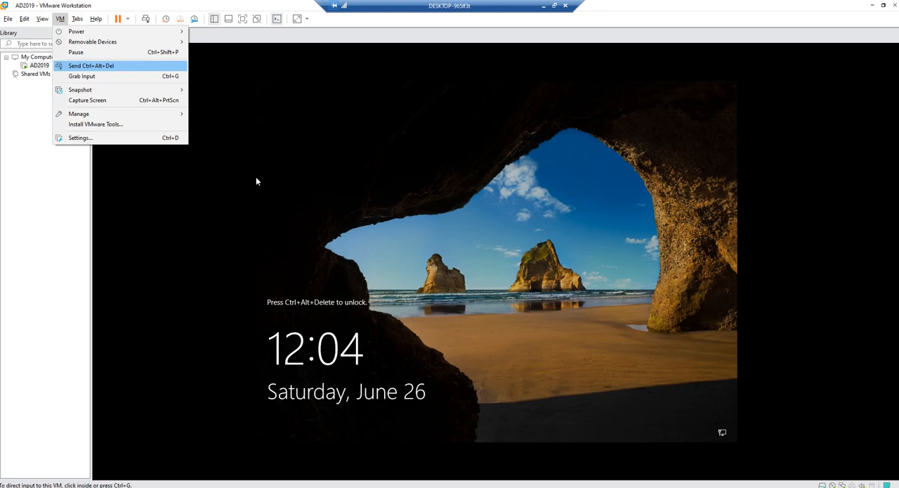
click(90, 65)
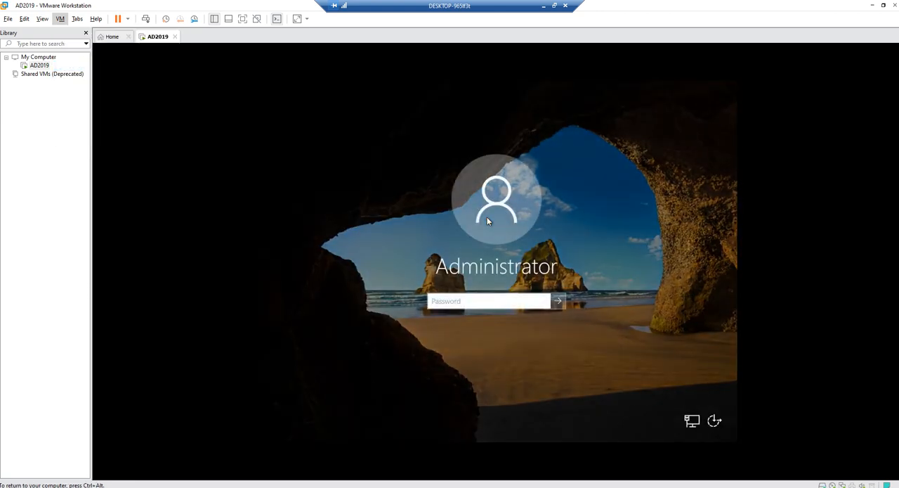
text(**************)
key(Return)
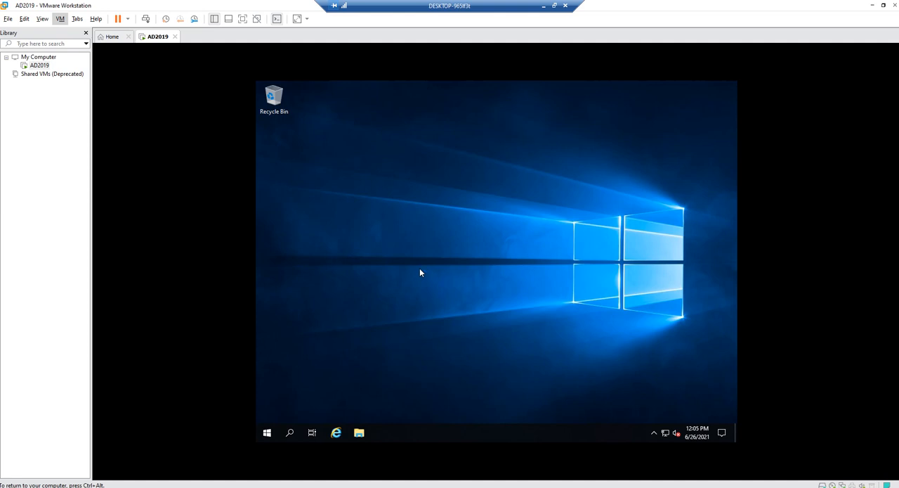
Open the properties of This PC and go to the settings for changing the computer name
click(267, 434)
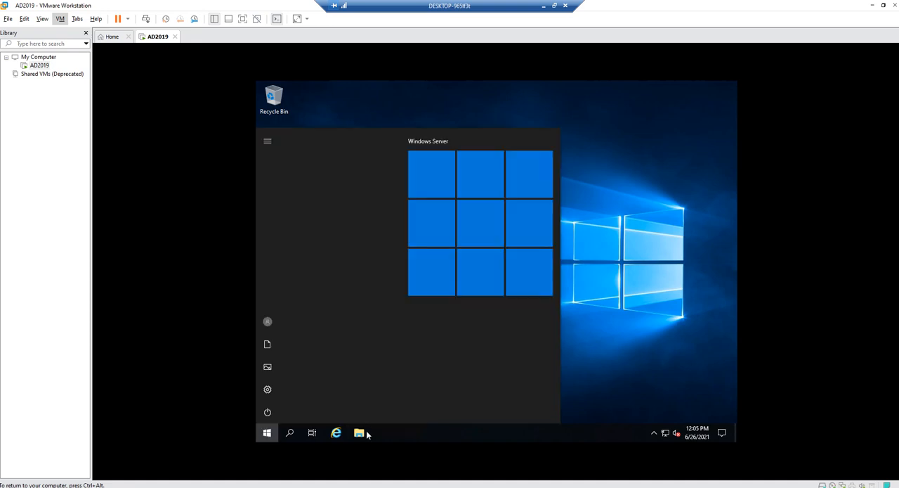
click(360, 433)
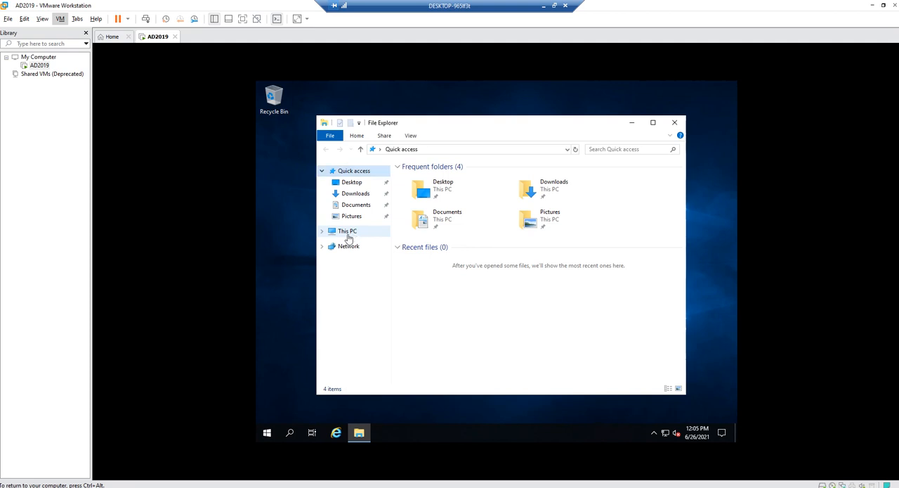
right_click(349, 239)
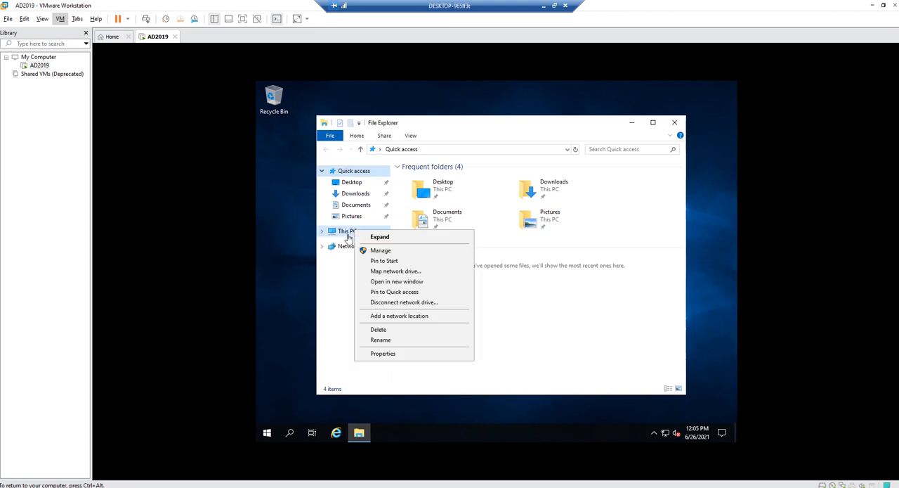
click(387, 353)
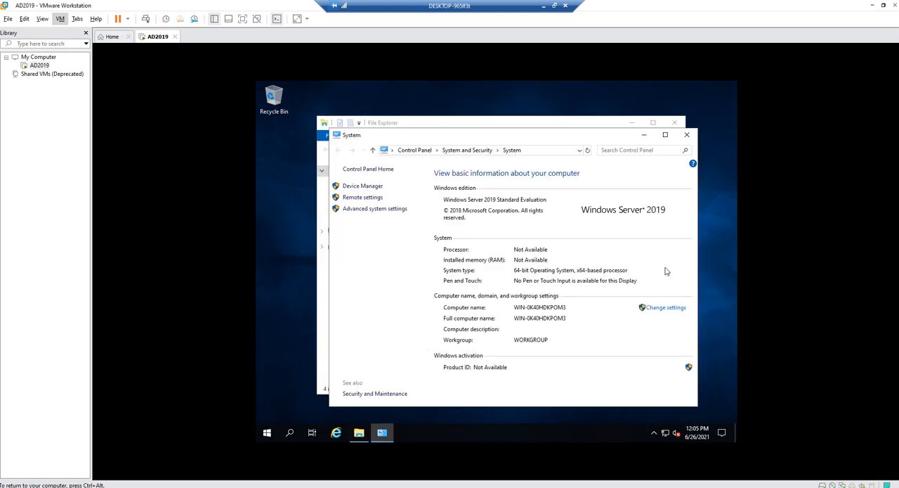
click(670, 316)
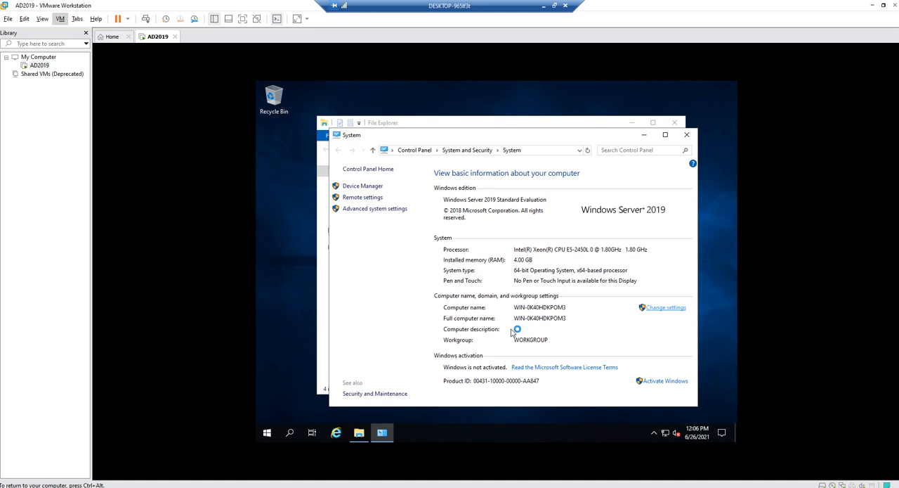
click(666, 309)
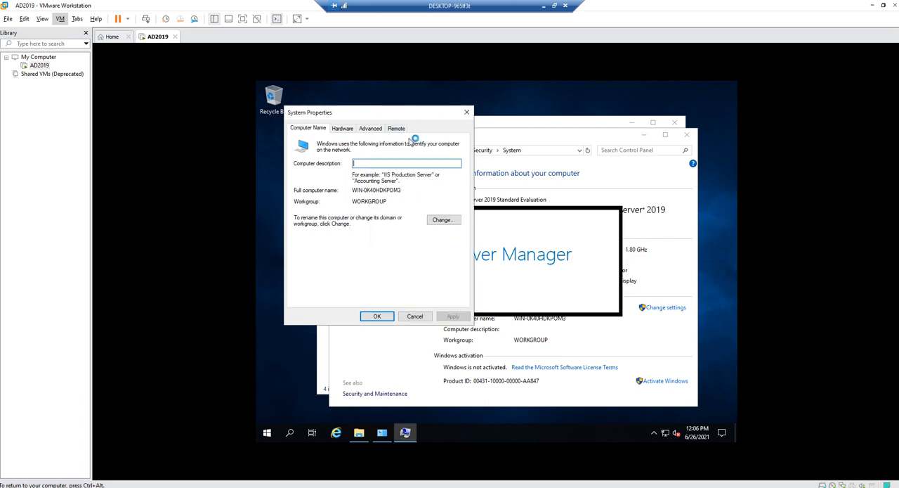
Rename the computer as AD2019, keep it in WORKGROUP, and restart it to apply the change
click(442, 220)
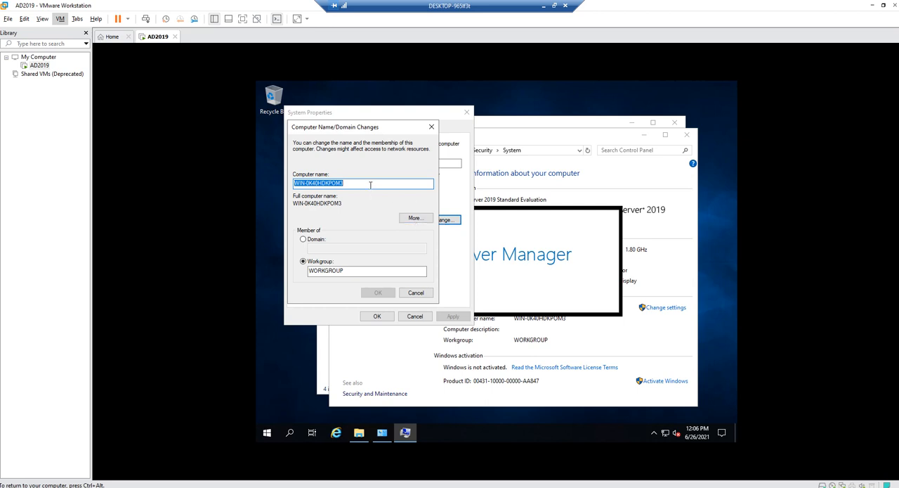
text(A)
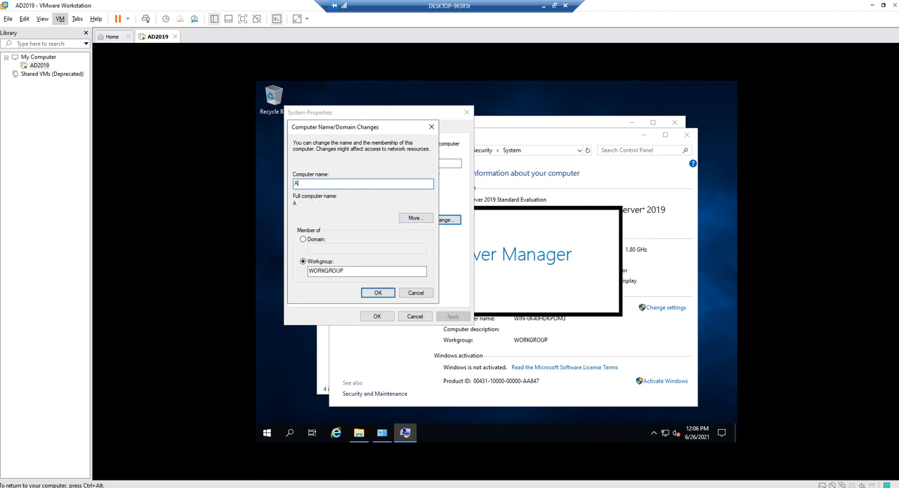
text(D2019)
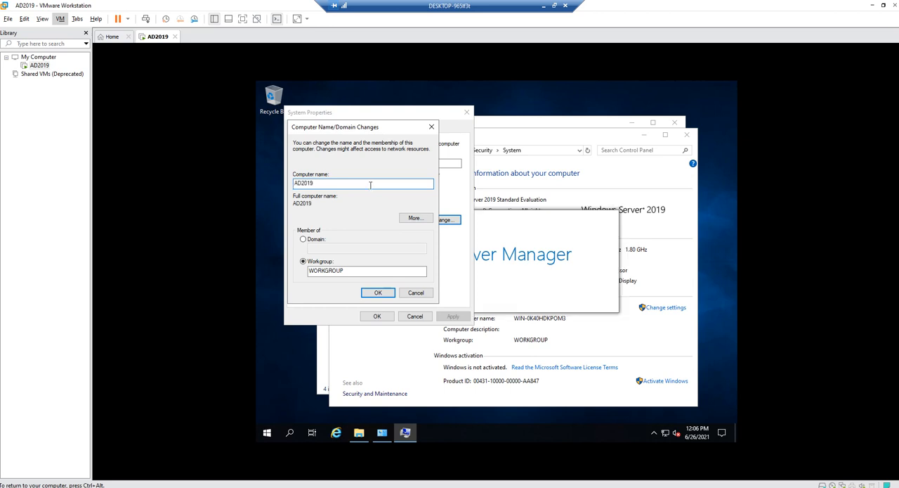
click(378, 295)
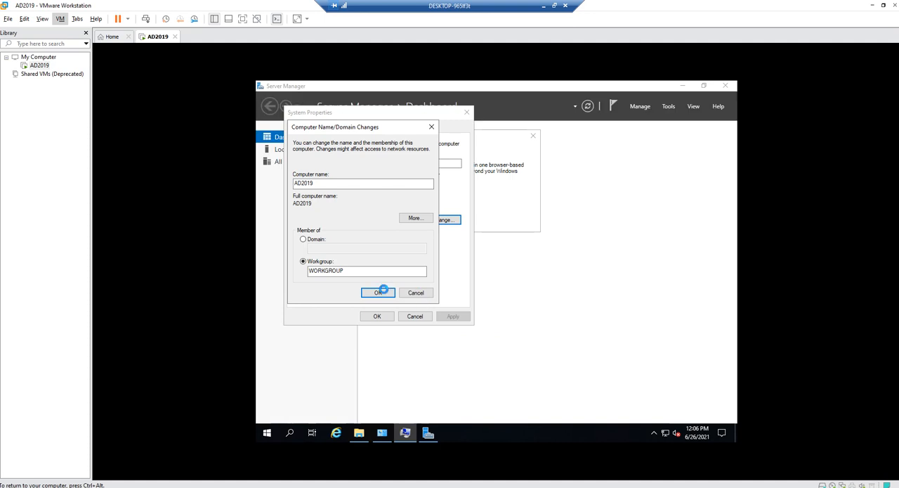
click(381, 293)
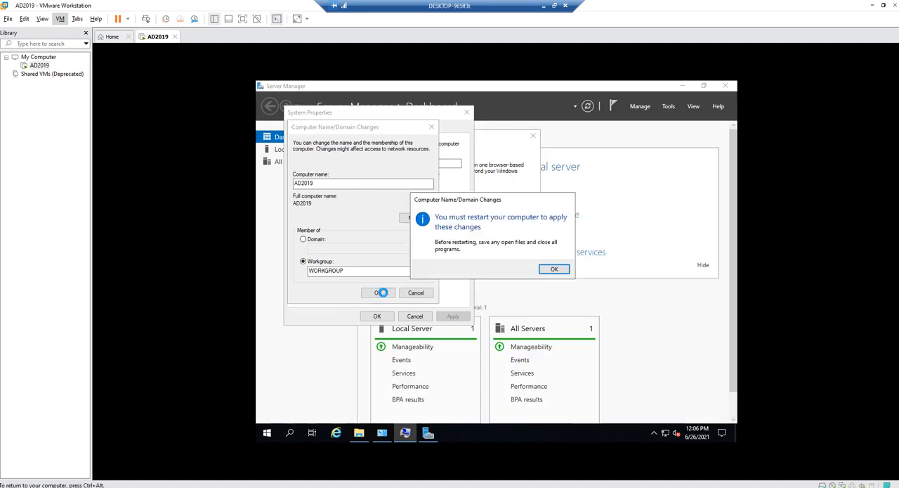
click(554, 269)
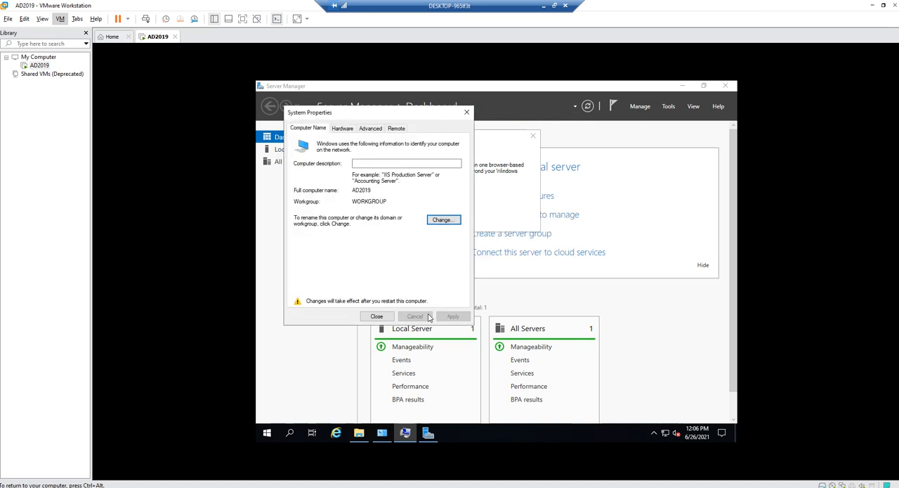
click(377, 316)
click(488, 268)
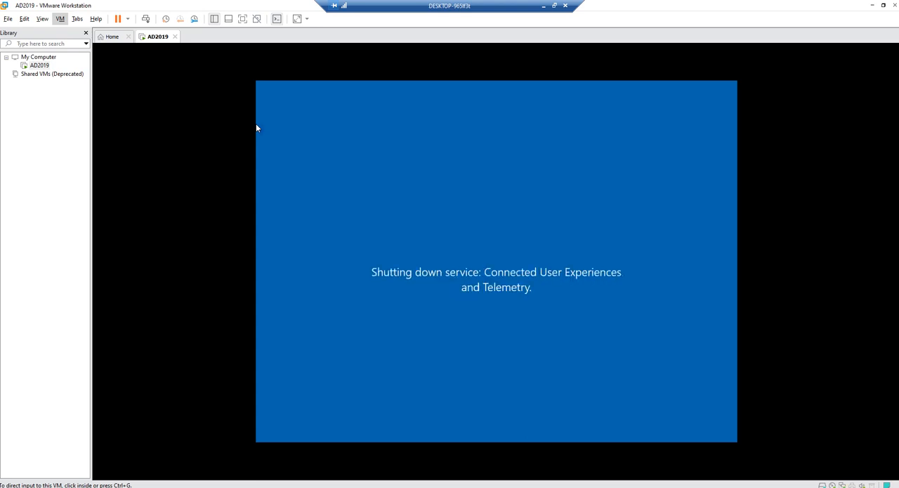
Shut down the guest operating system of the AD2019 virtual machine
click(128, 19)
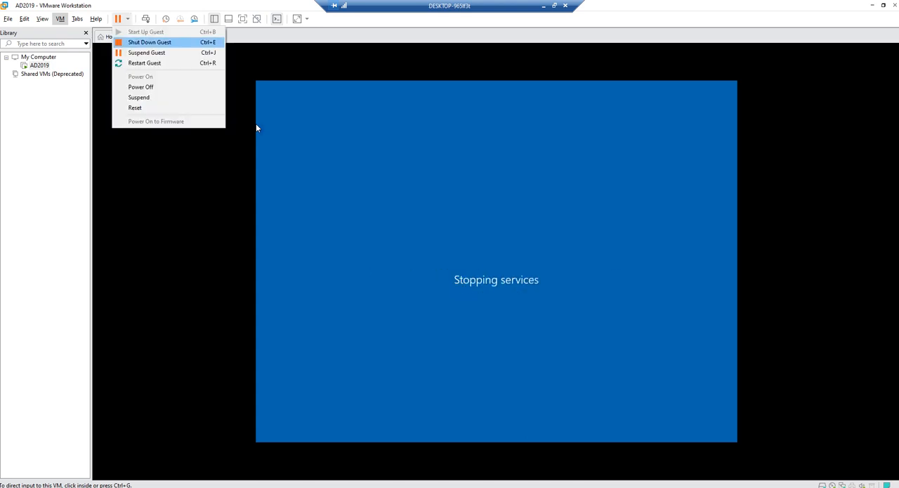
click(149, 42)
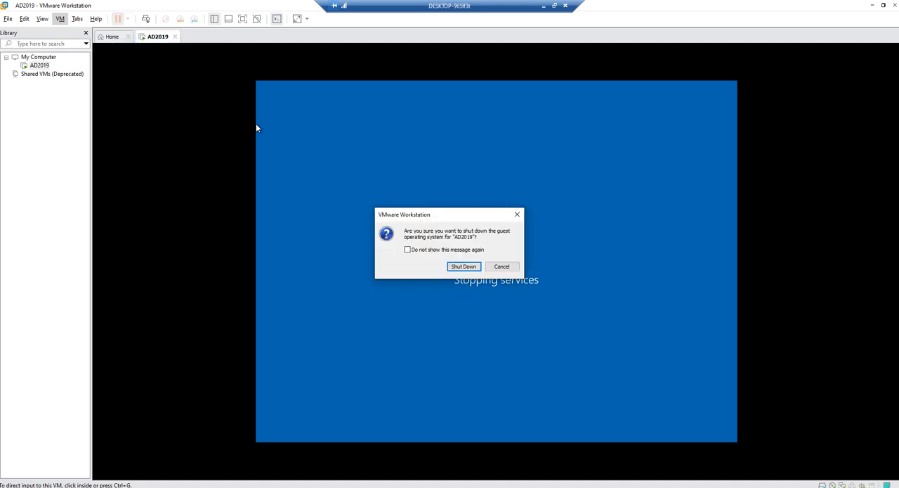
click(451, 268)
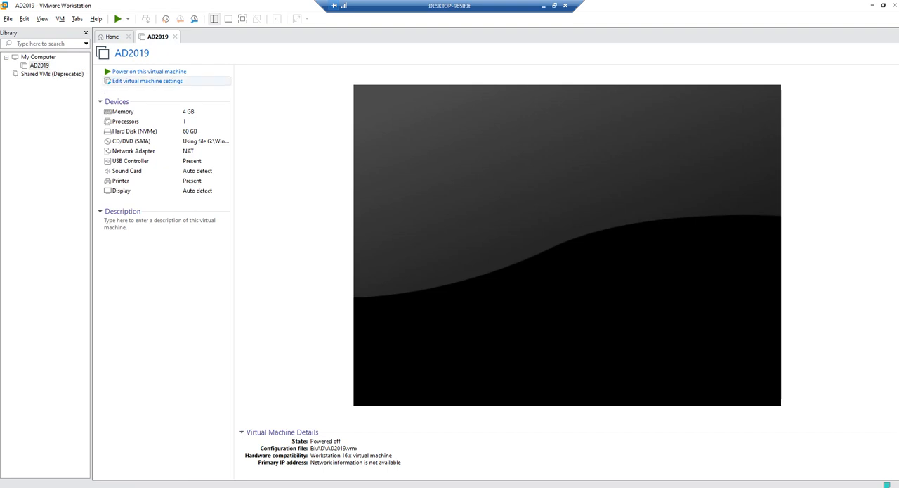
Increase the AD2019 virtual machine's memory to 16 GB and power it on
click(148, 81)
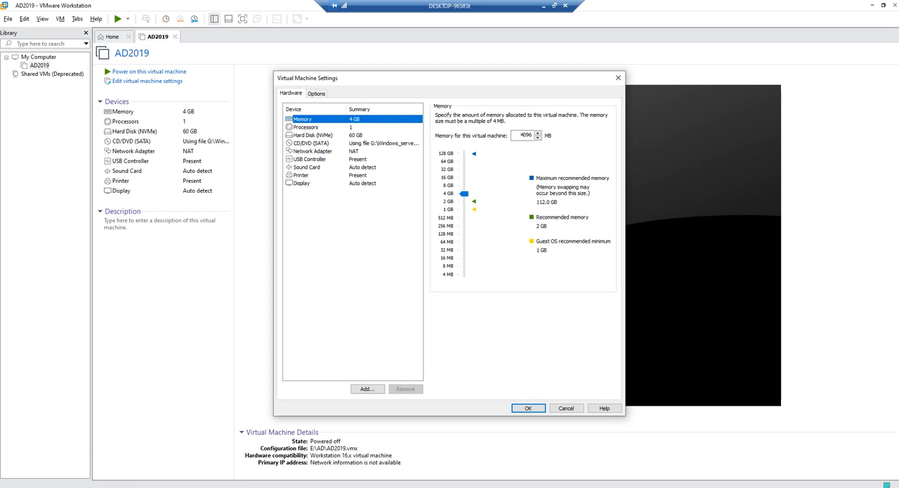
drag(464, 193, 464, 177)
click(529, 408)
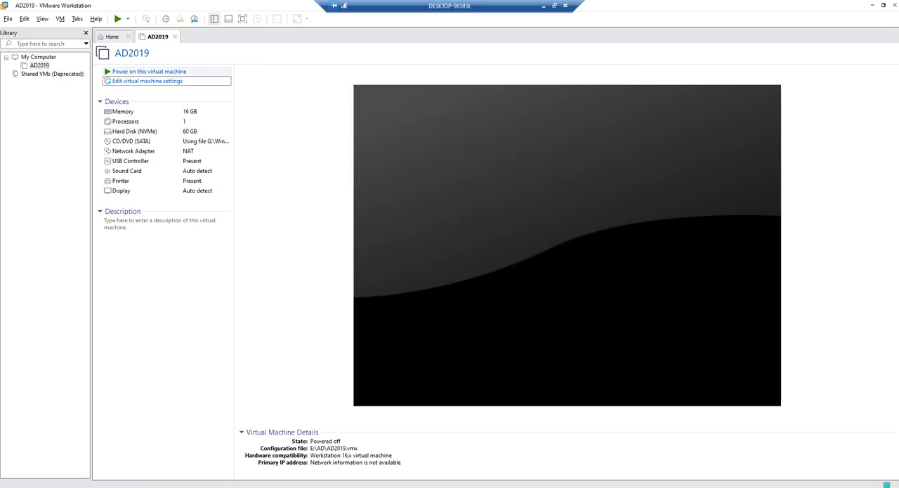
click(149, 70)
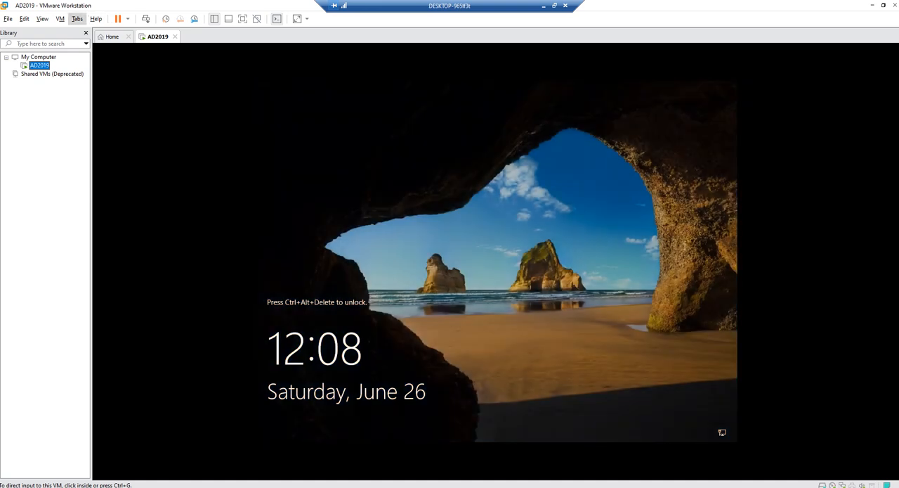
Unlock the restarted virtual machine by sending Ctrl+Alt+Del and sign in with the Administrator password
click(60, 18)
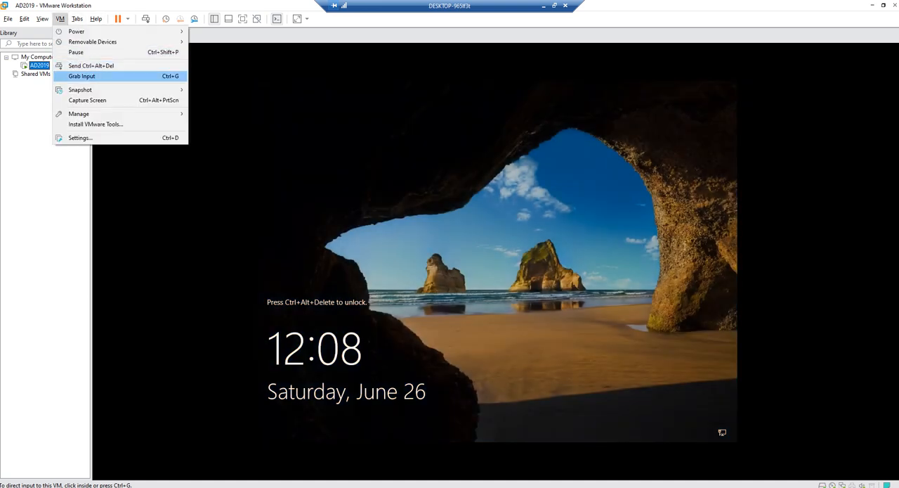
click(89, 65)
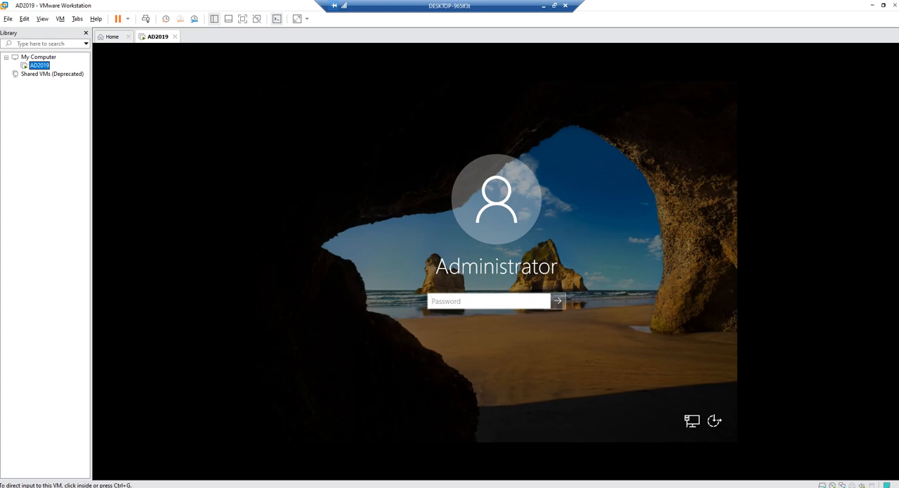
click(503, 301)
text(P@ssw0rd)
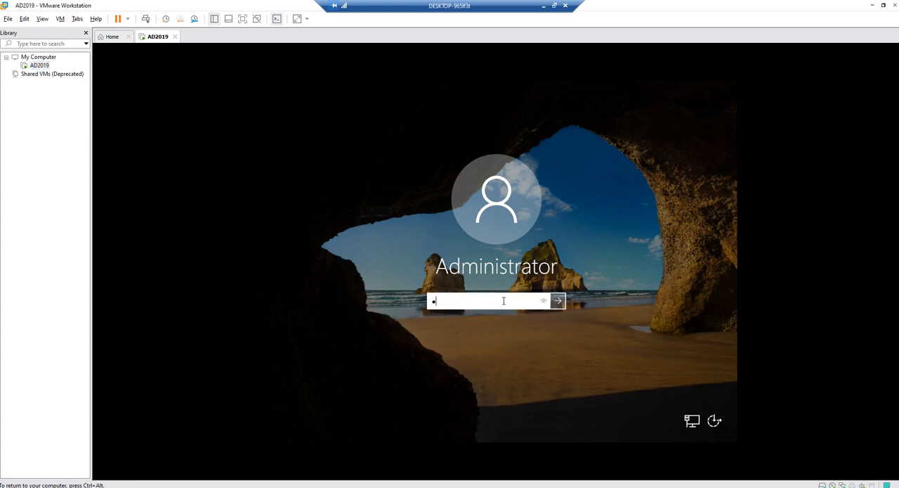
text(•••••)
key(Return)
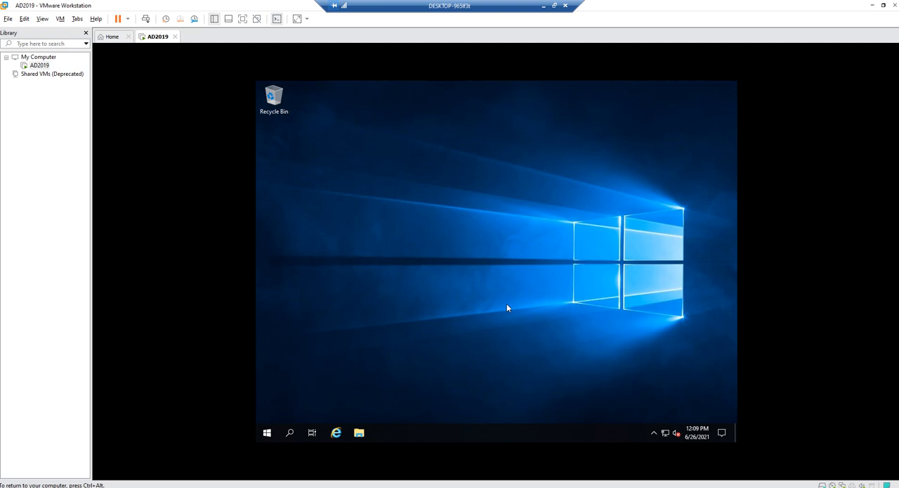
Open the guest's network adapter list (Network Connections) from its Network & Internet settings
click(652, 434)
right_click(665, 433)
click(662, 422)
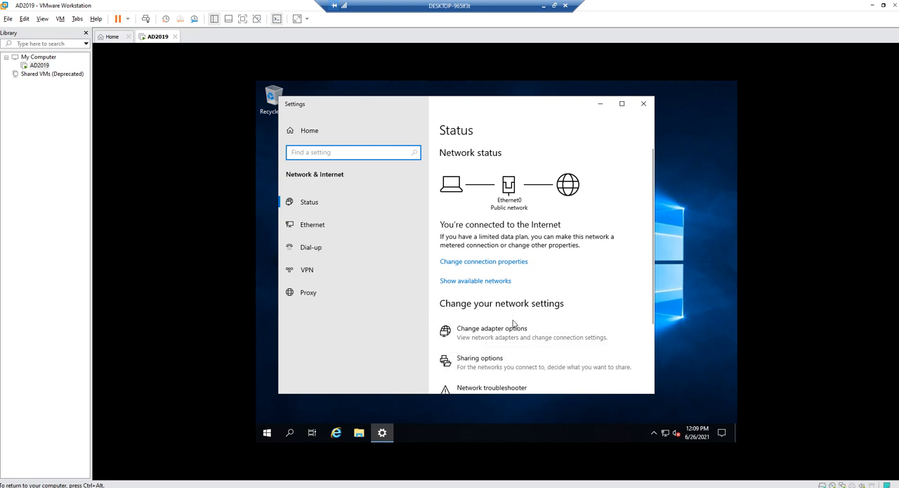
click(512, 336)
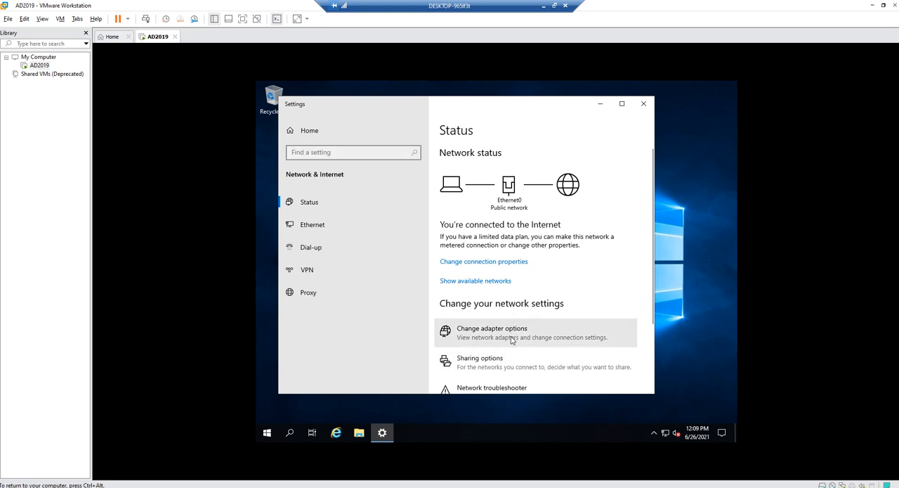
scroll(512, 339, down, 2)
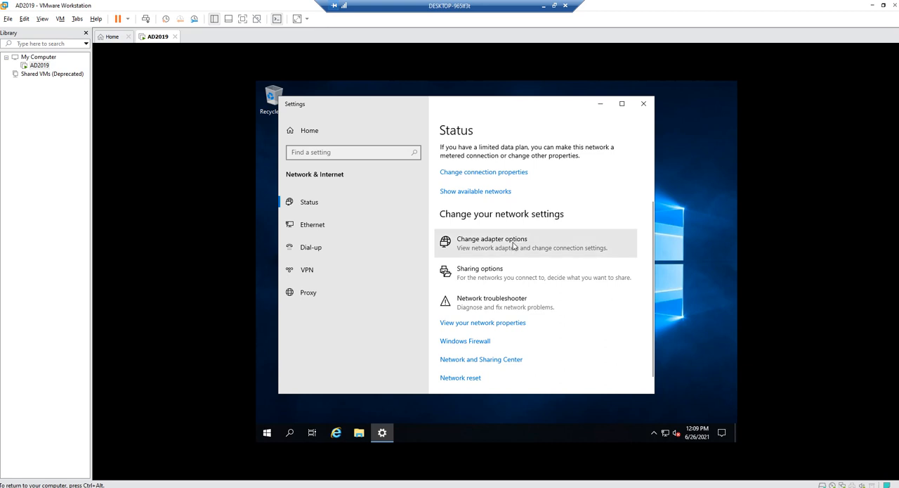
click(514, 246)
click(336, 227)
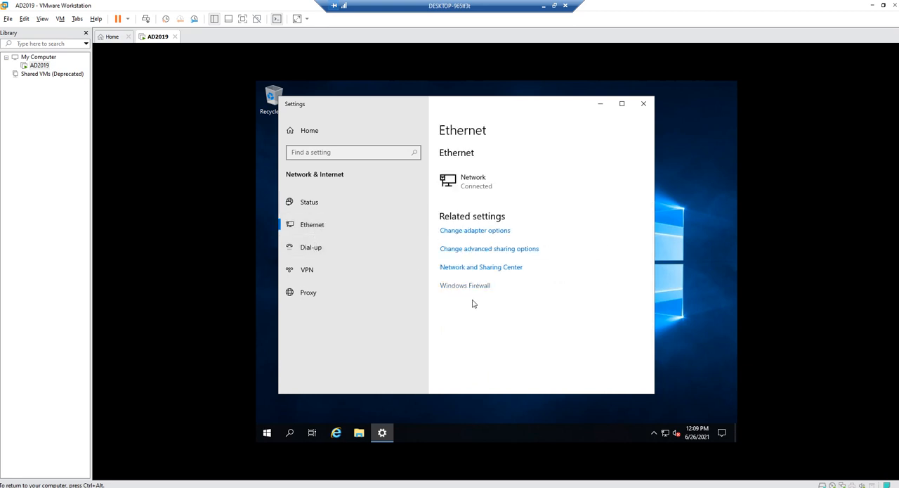
click(486, 233)
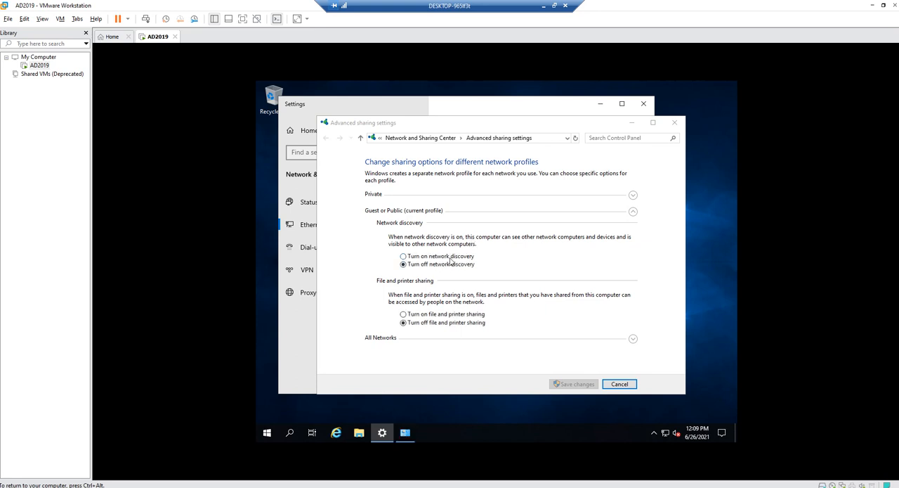
click(683, 121)
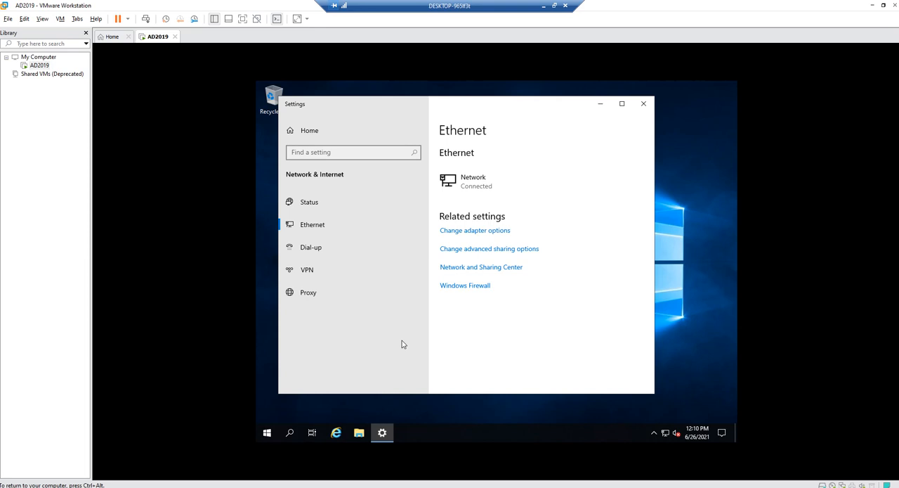
click(380, 435)
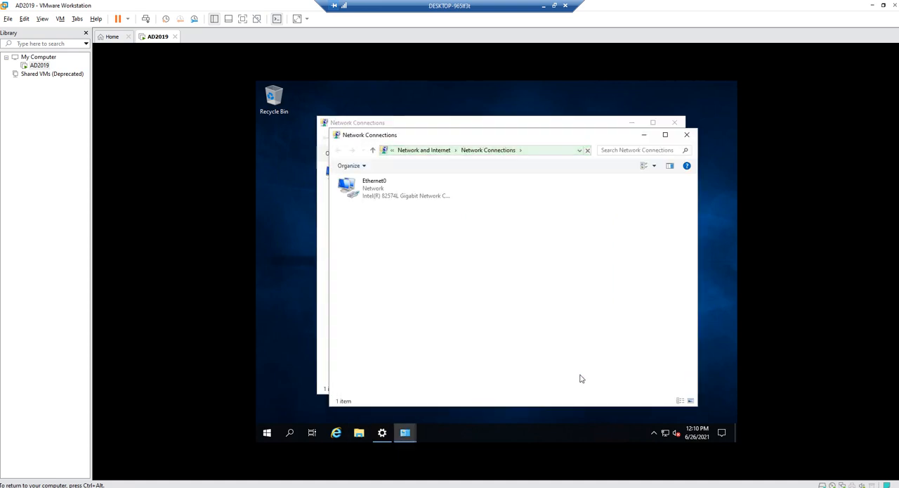
Open the Internet Protocol Version 4 (TCP/IPv4) properties of the Ethernet0 adapter
click(404, 198)
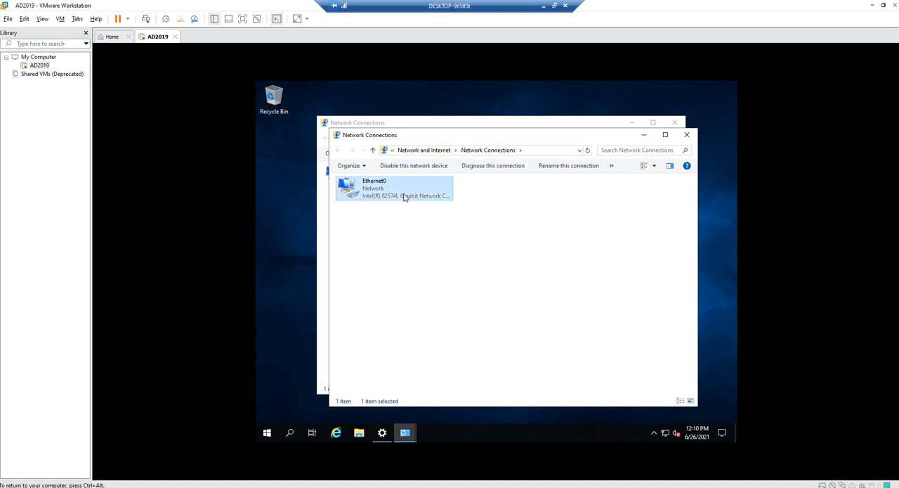
right_click(405, 197)
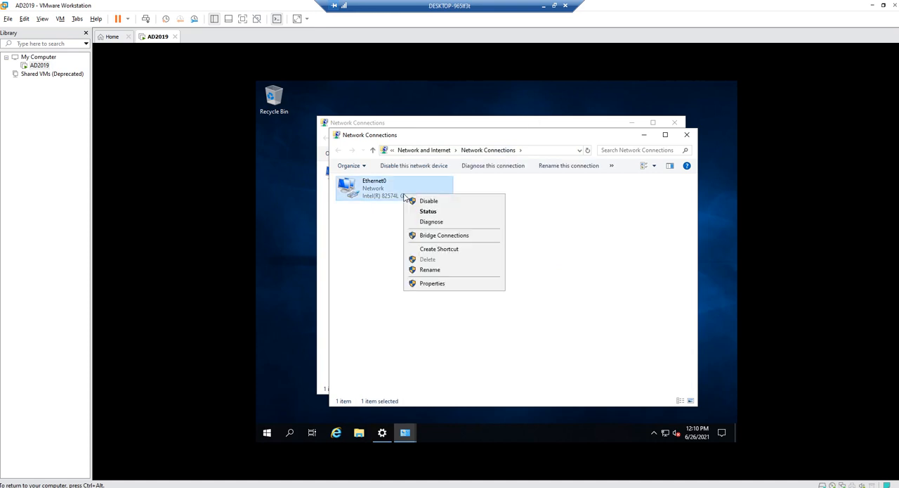
click(431, 288)
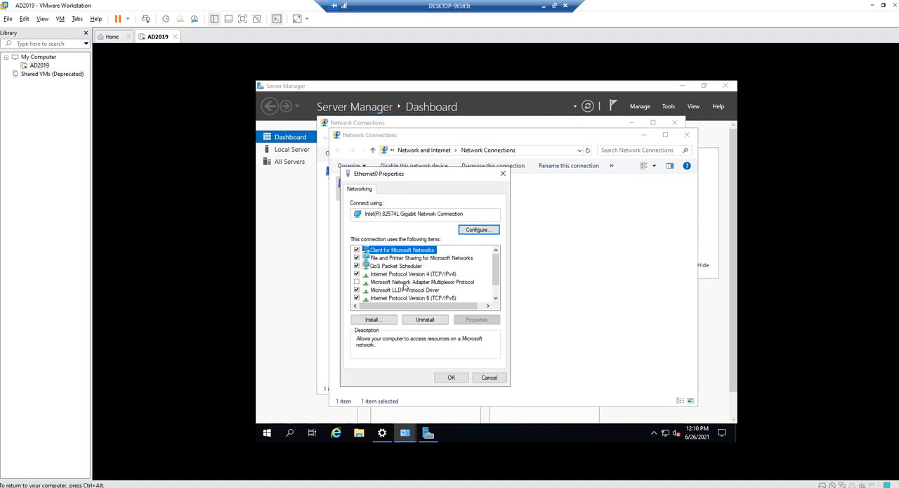
scroll(404, 284, down, 1)
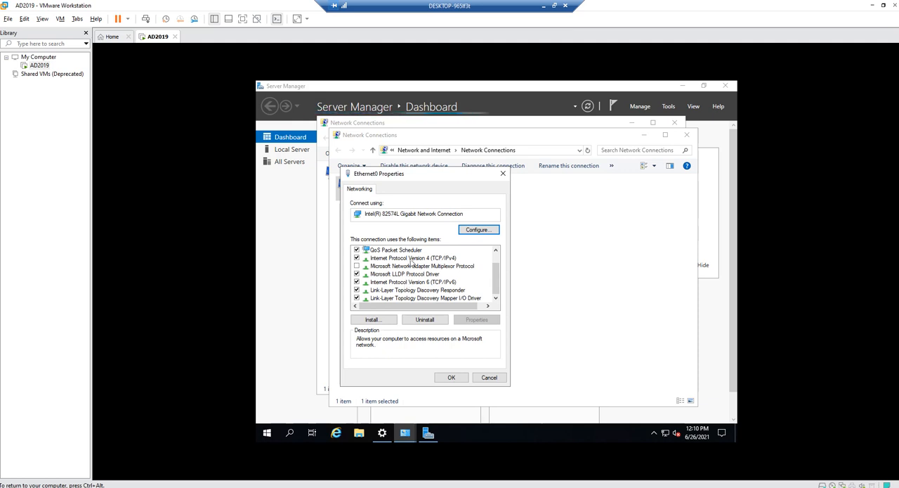
click(412, 258)
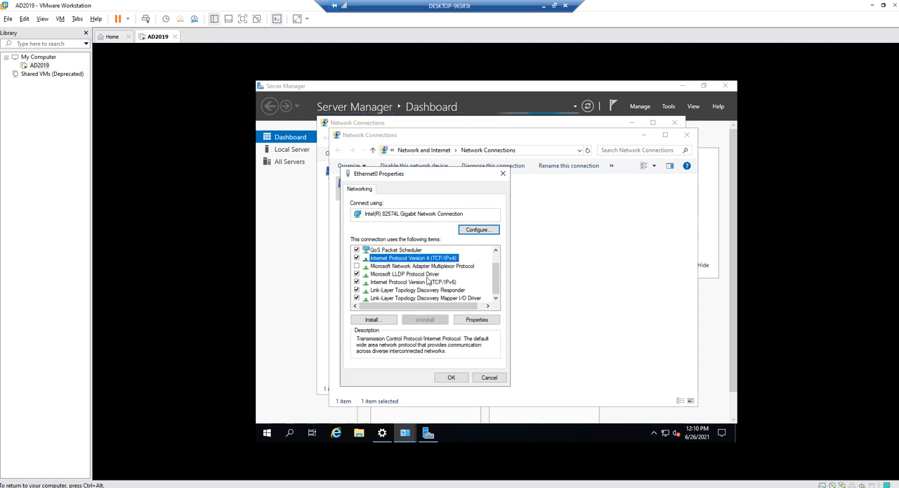
click(480, 318)
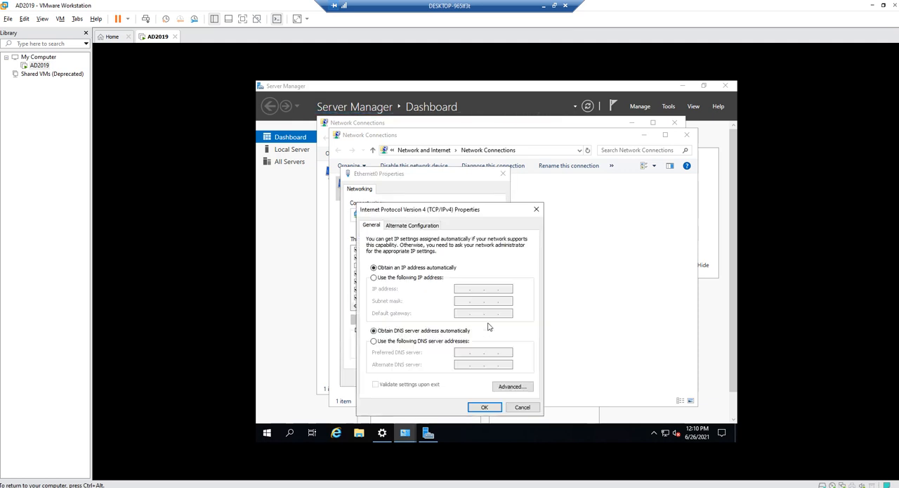
Assign Ethernet0 the static IP address 192.168.17.49 with subnet mask 255.255.255.0
click(396, 278)
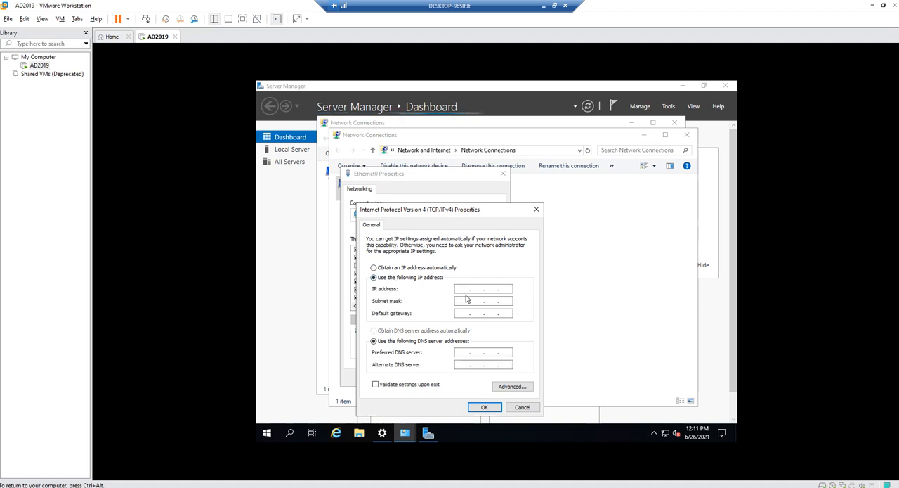
click(466, 290)
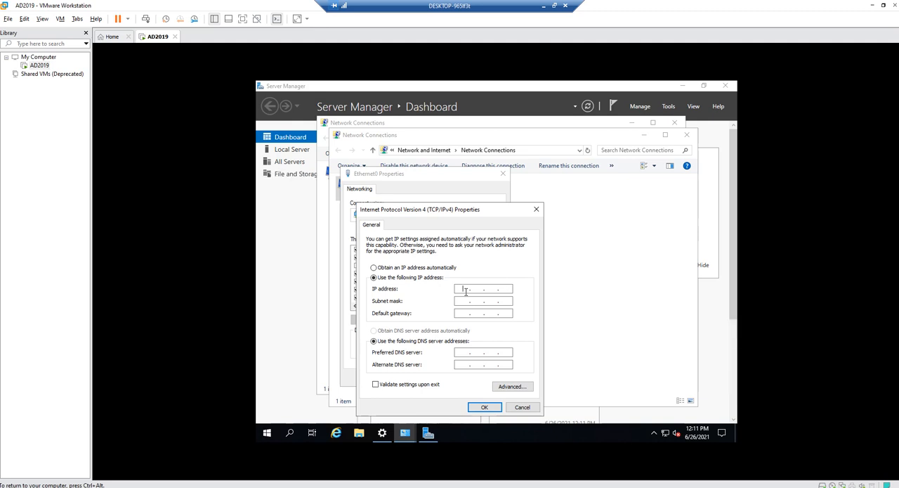
text(192 . 168 . 17 . 49)
key(Tab)
key(Tab)
Enter the default gateway on the 192.168.17 network, correcting its third octet to 17
text(192.168.317)
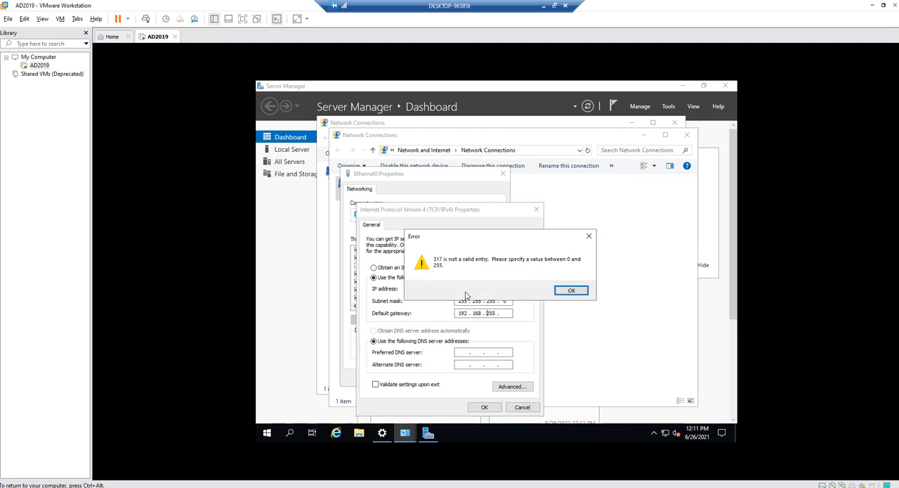
click(571, 290)
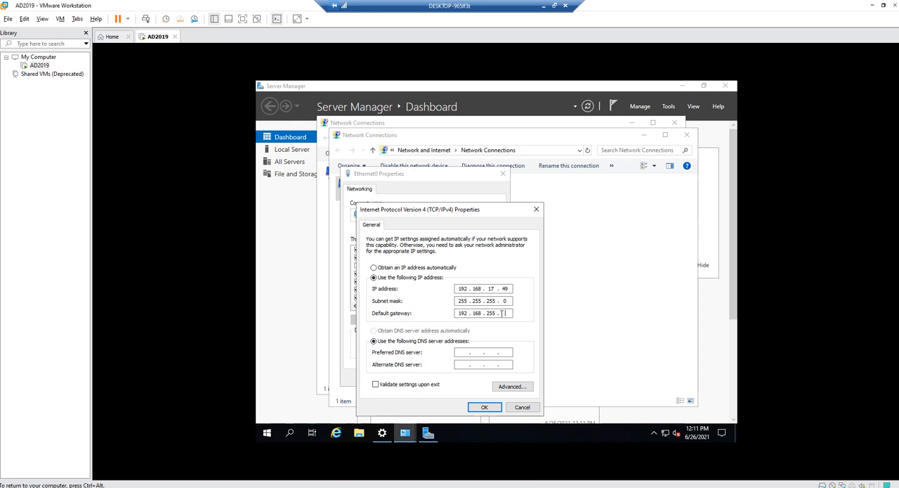
key(BackSpace)
key(BackSpace)
key(BackSpace)
text(17)
Set the preferred DNS server to 192.168.17.49 and apply the IPv4 and adapter settings
click(467, 354)
text(192 . 168 . 17 . 49)
click(489, 409)
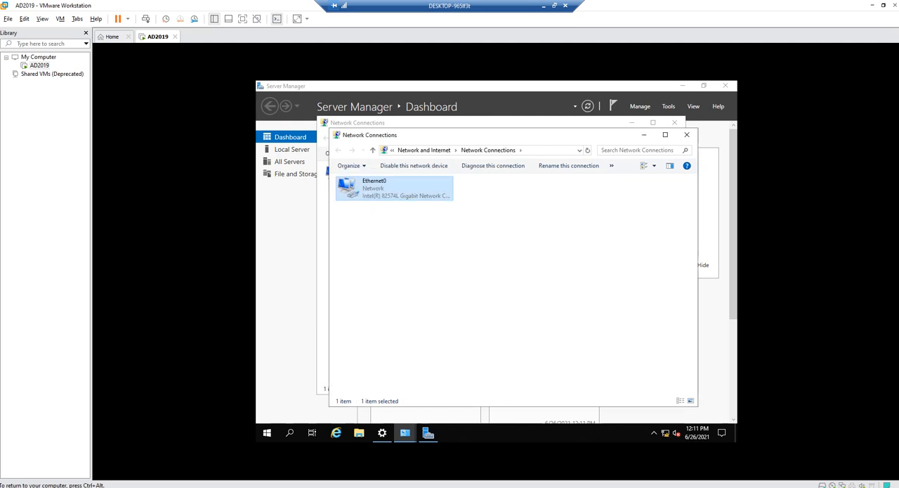
Close both Network Connections windows and dismiss Server Manager's Windows Admin Center message for good
click(687, 134)
click(675, 122)
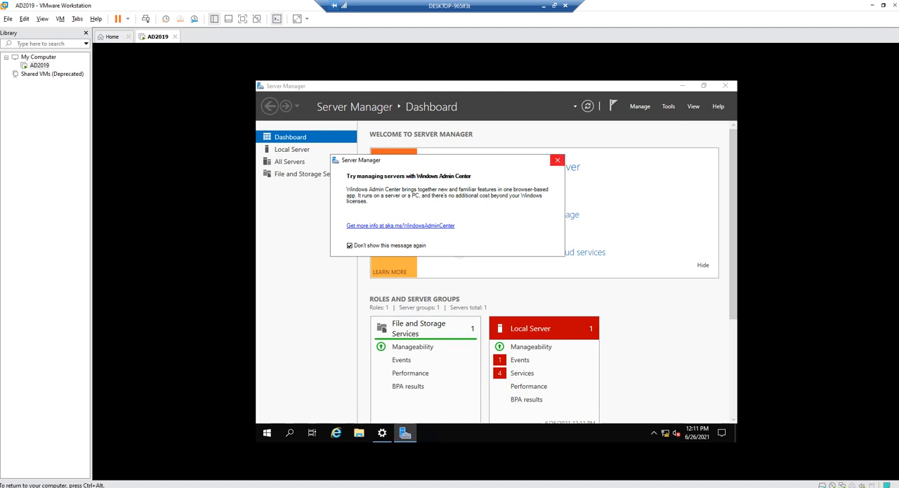
click(557, 160)
click(382, 433)
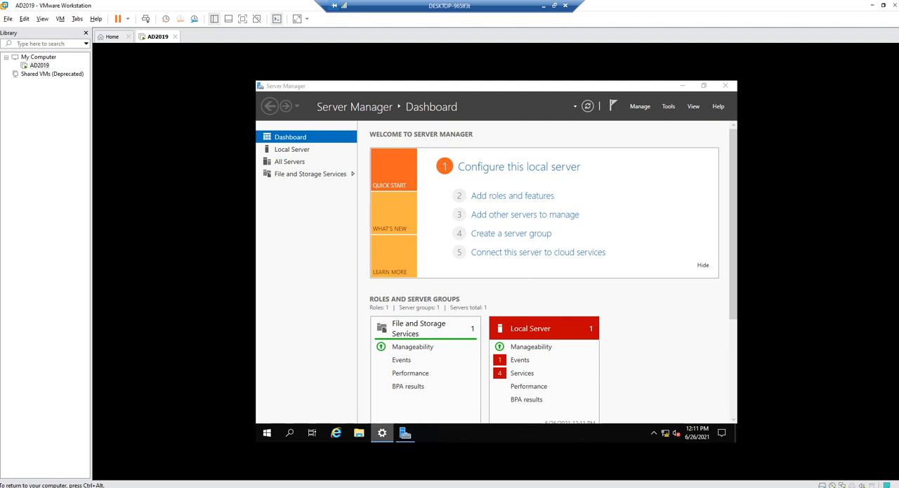
Ping 192.168.17.49 from a Command Prompt on the host, stop the ping and minimize the window
key(super+s)
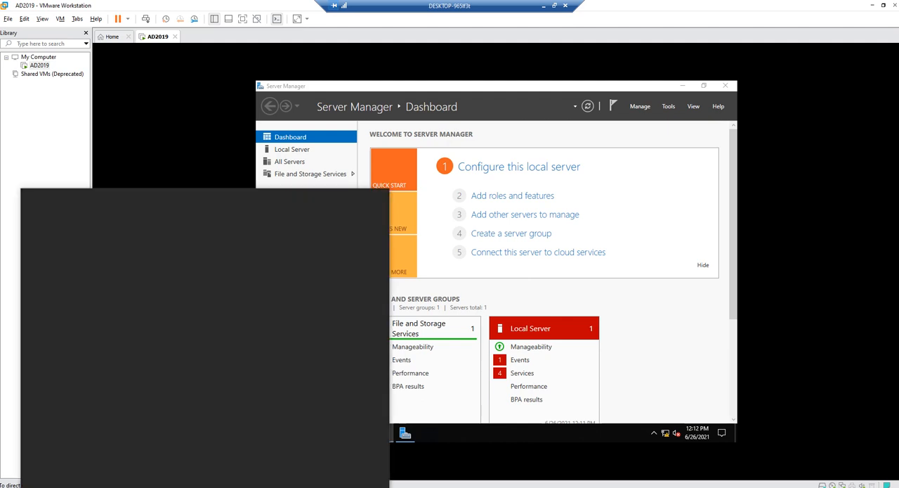
text(cmd)
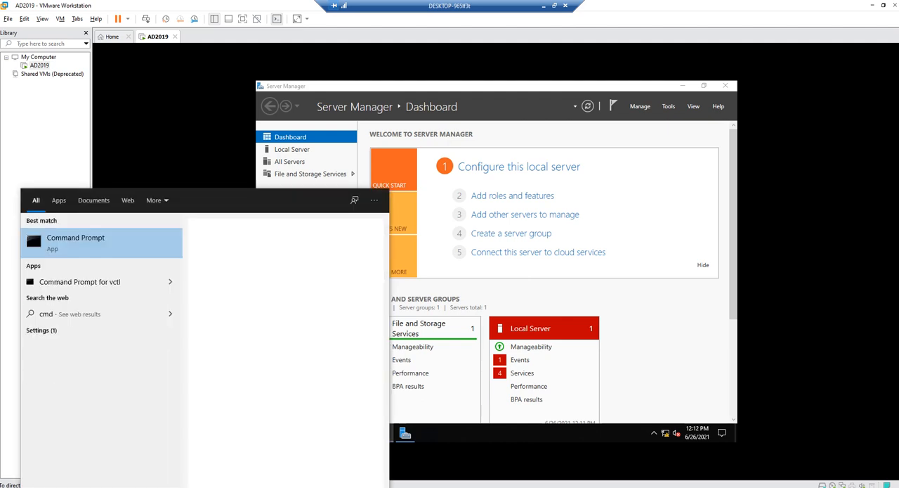
key(Return)
text(ping )
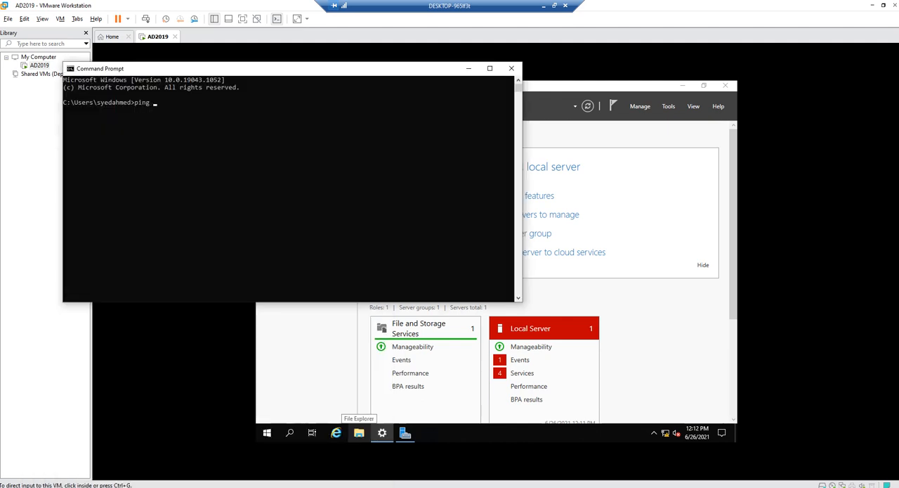
text(192.168.17)
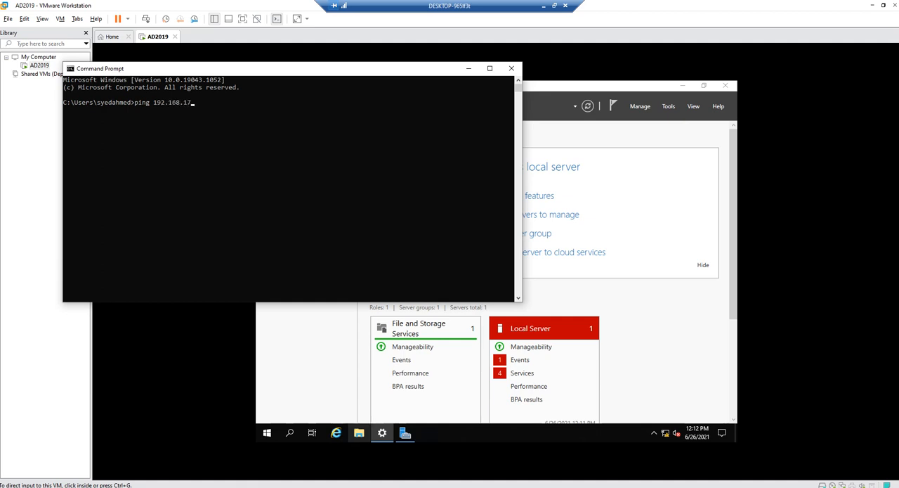
text(.49)
key(Return)
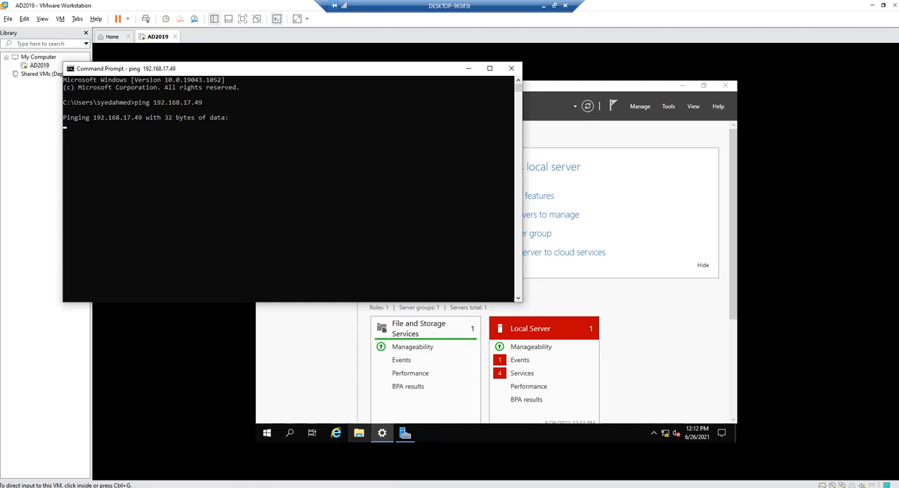
key(ctrl+c)
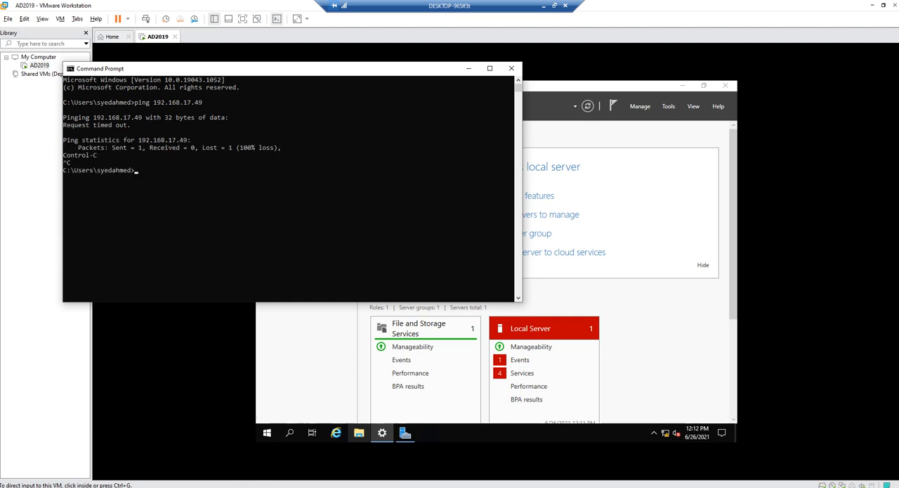
click(468, 69)
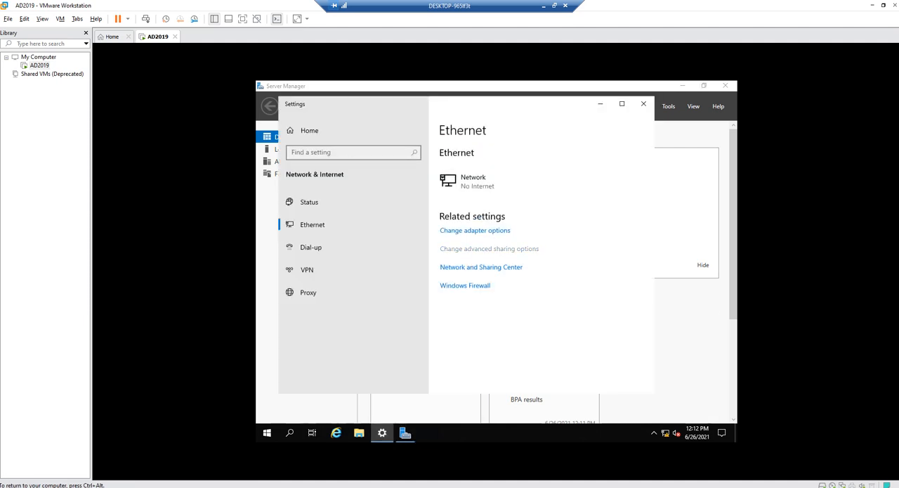
Turn on network discovery and file and printer sharing for the public profile, plus public folder sharing for all networks, and save
click(489, 248)
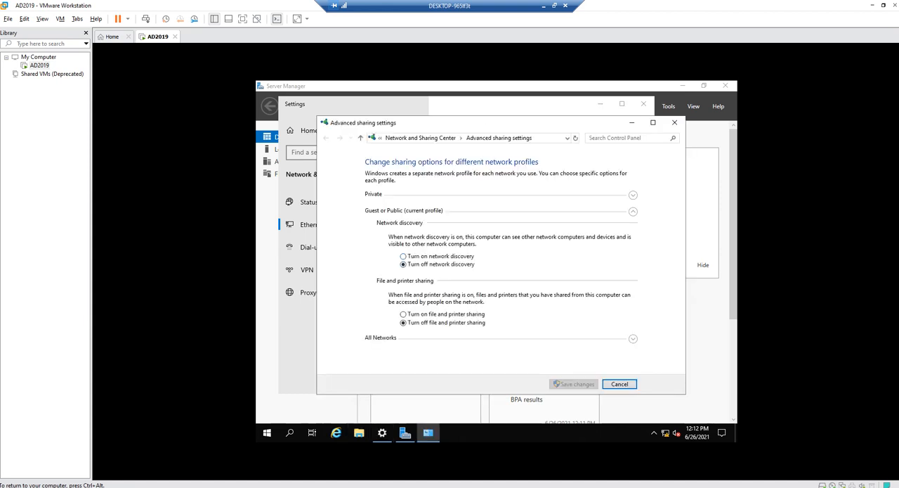
click(403, 257)
click(404, 314)
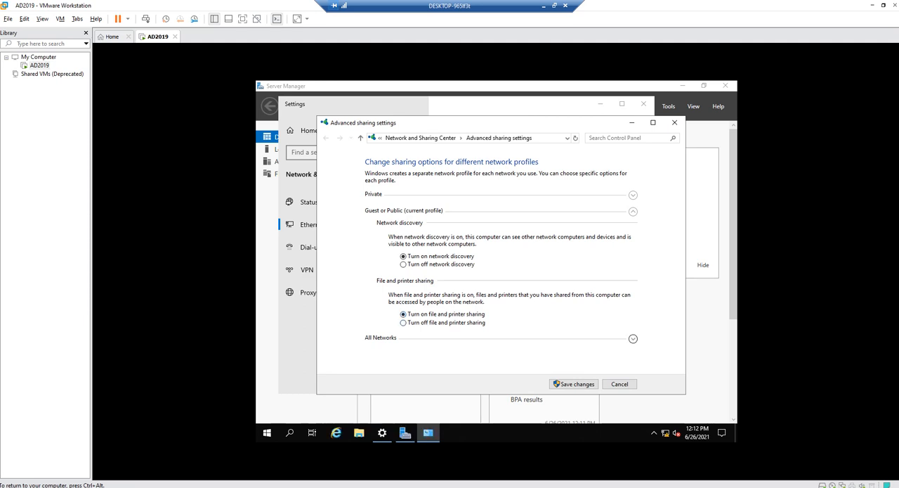
click(633, 339)
scroll(633, 338, down, 1)
click(399, 234)
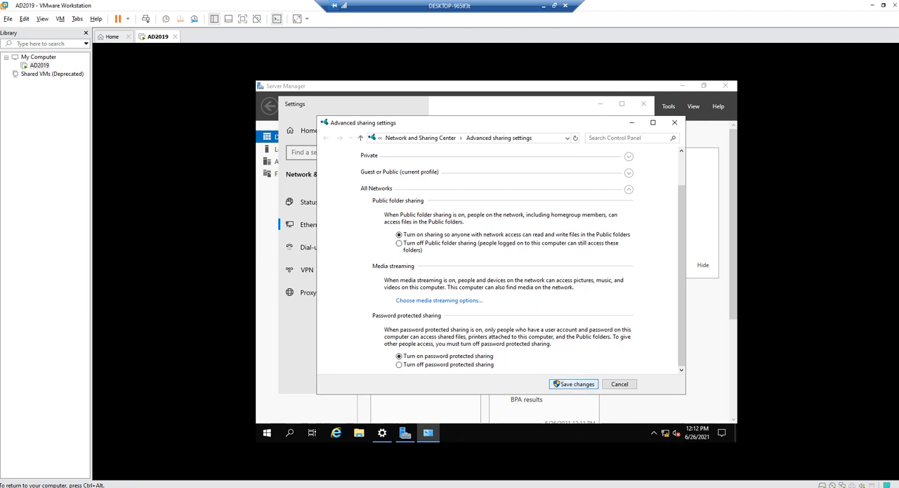
click(573, 383)
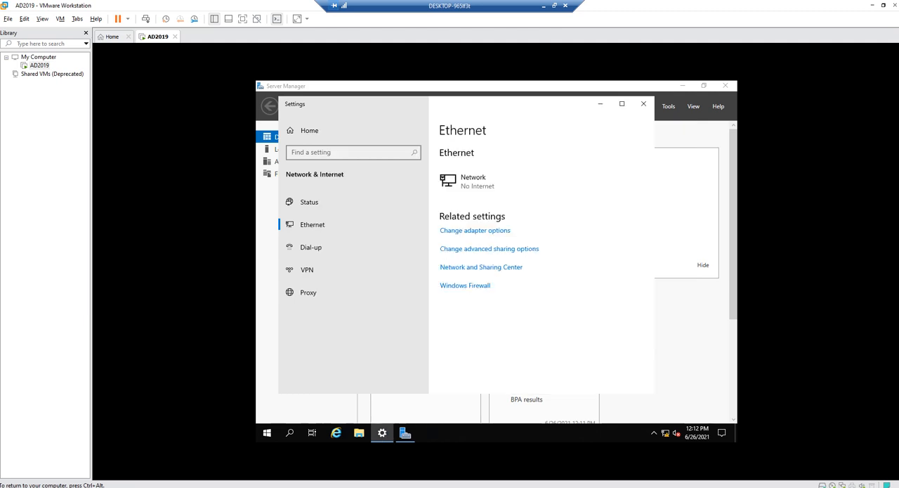
Repeat the ping to 192.168.17.49 from the host's Command Prompt, stop it and close the window
key(alt+Tab)
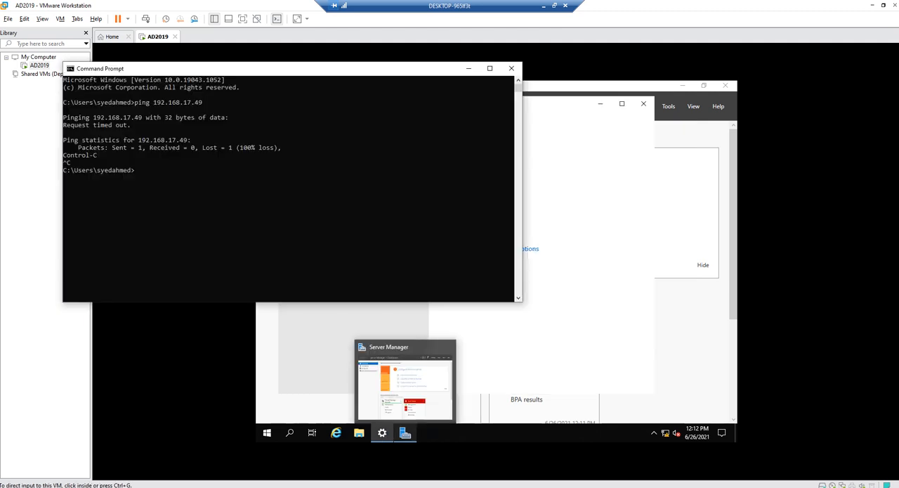
click(253, 223)
key(Up)
key(Return)
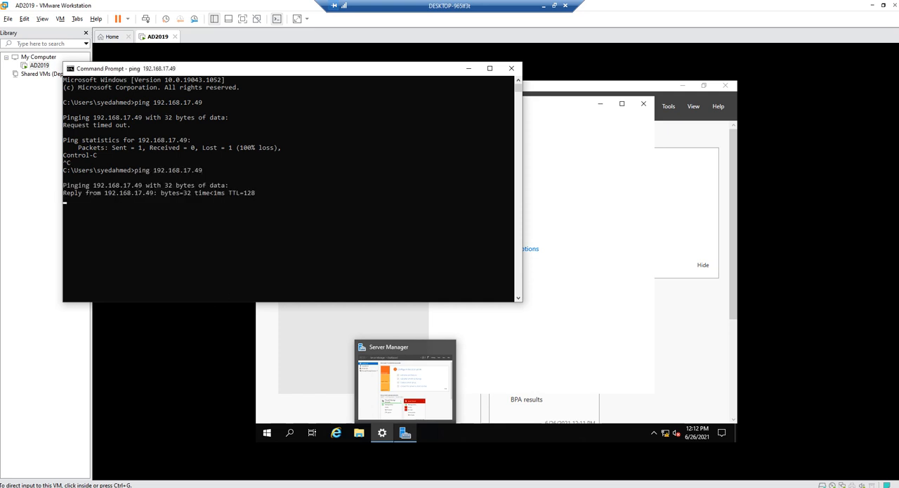
key(ctrl+c)
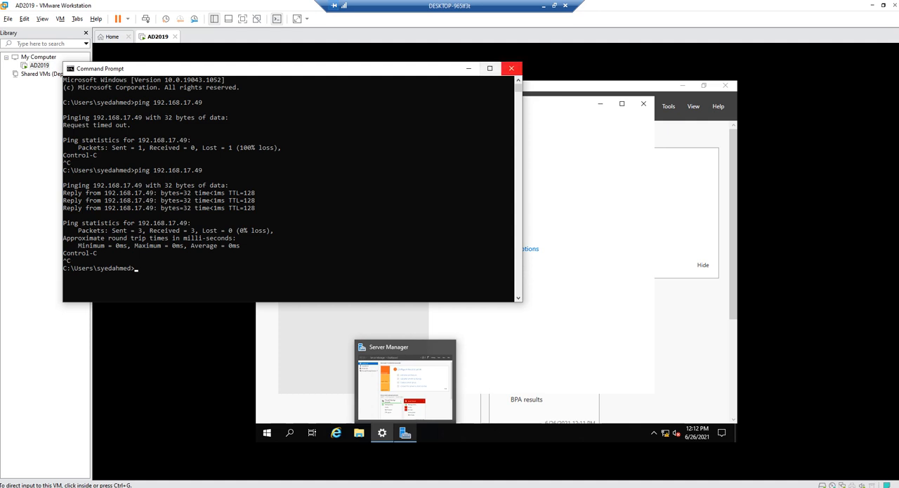
click(511, 68)
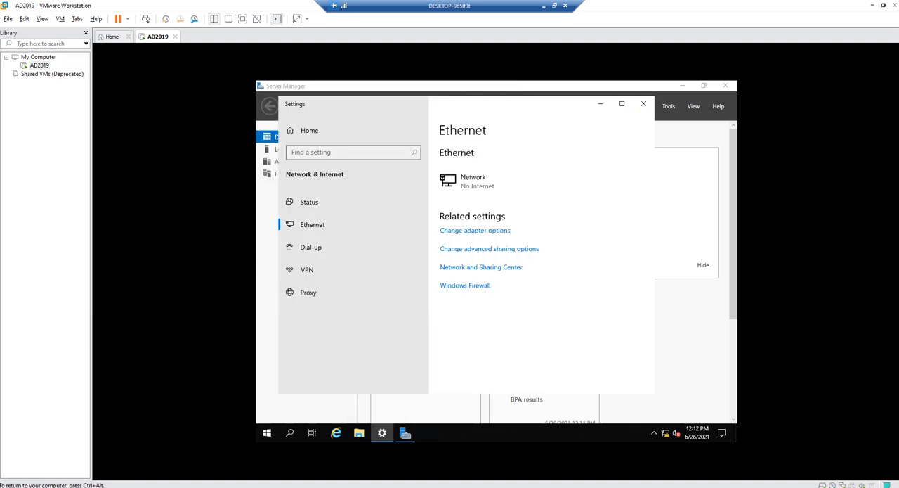
Close Settings, set the Add Roles and Features Wizard to skip its Before You Begin page by default, and cancel it at server selection
click(643, 103)
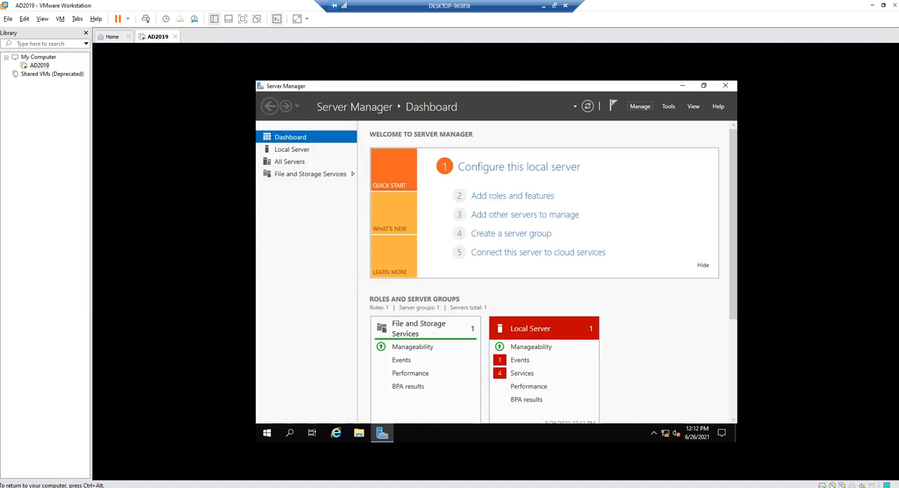
click(640, 106)
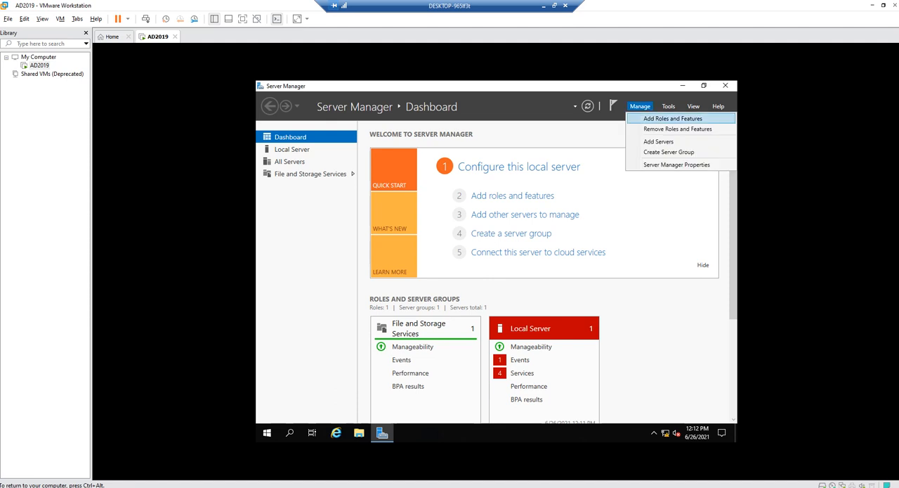
click(674, 117)
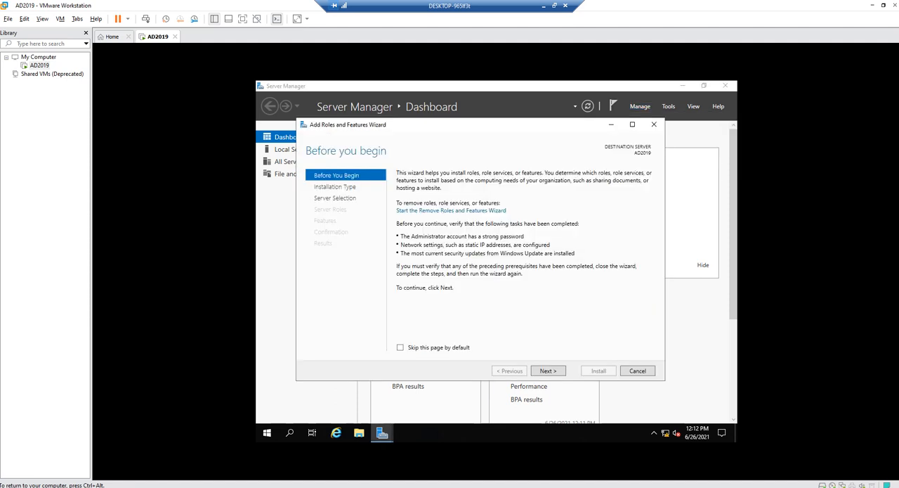
click(401, 347)
click(548, 370)
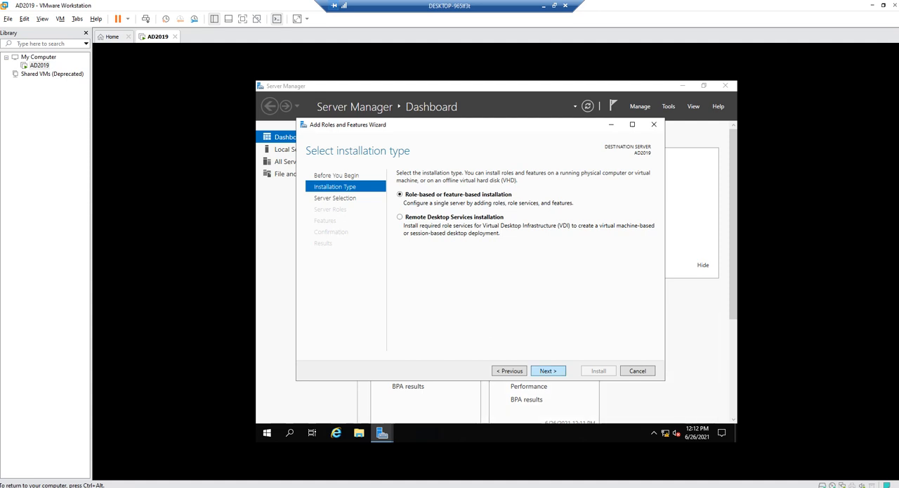
click(548, 370)
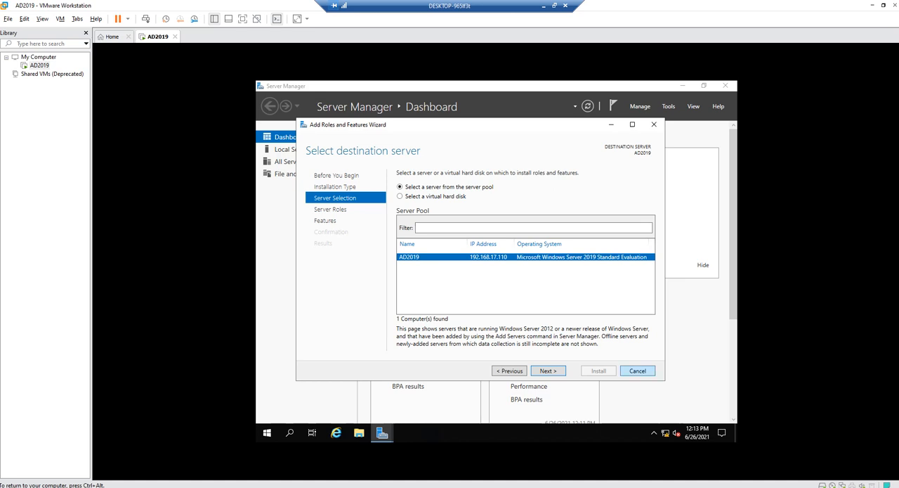
click(637, 371)
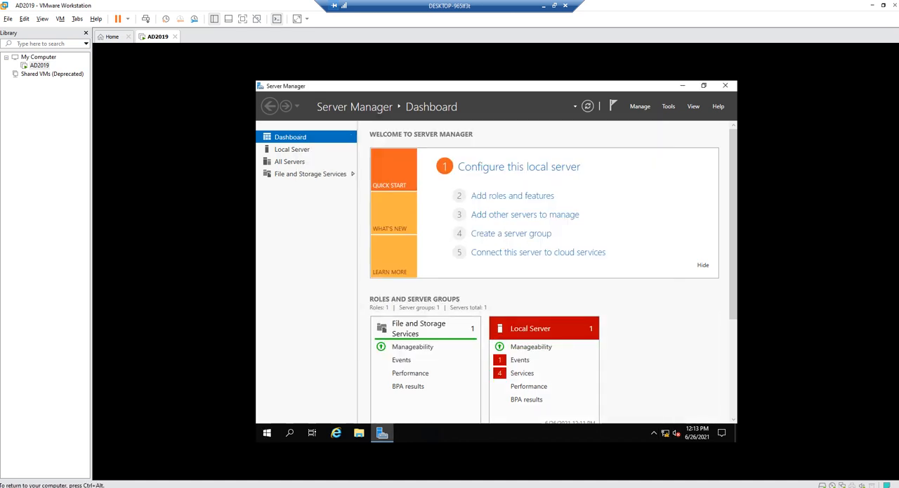
Check the server's IP configuration with ipconfig in a Command Prompt inside the virtual machine
key(super+r)
text(cmd)
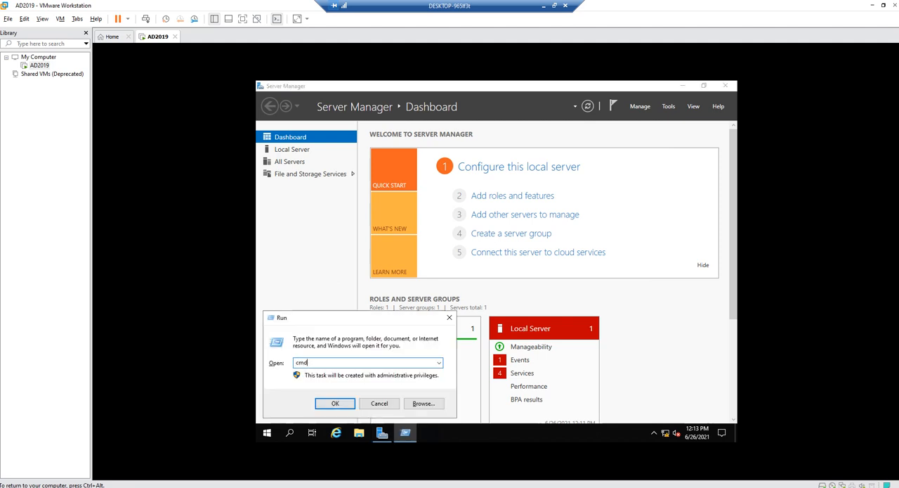
key(Return)
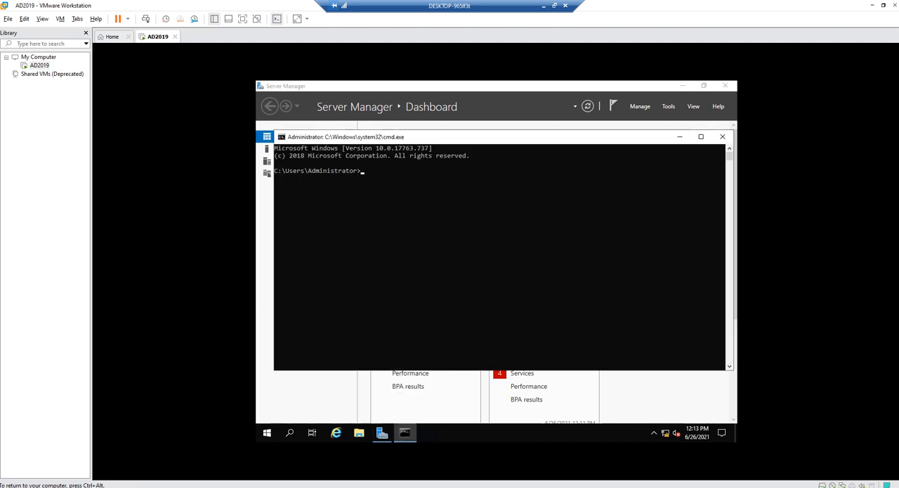
text(ipconfig)
key(Return)
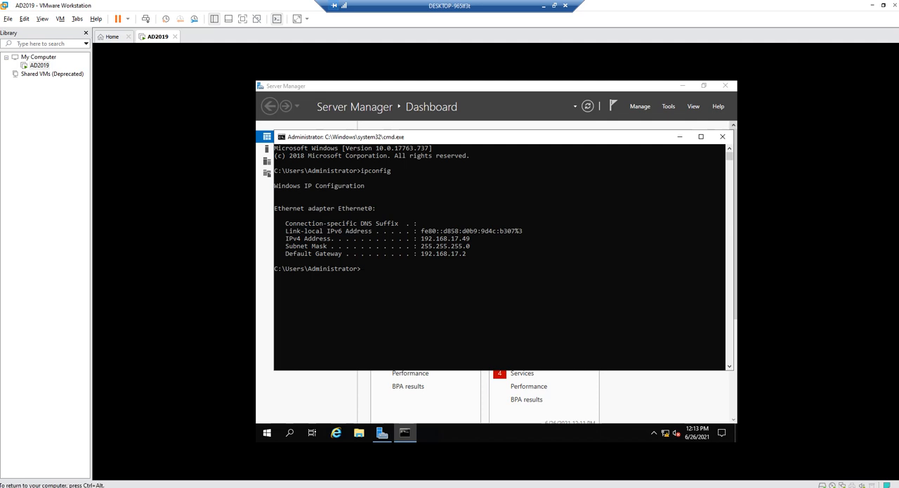
Close Server Manager and the Command Prompt, and start Server Manager again
click(725, 85)
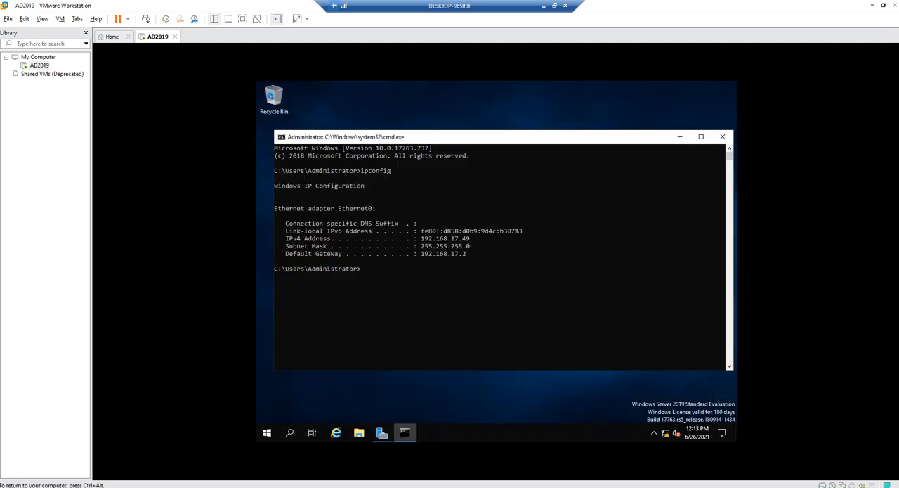
click(722, 136)
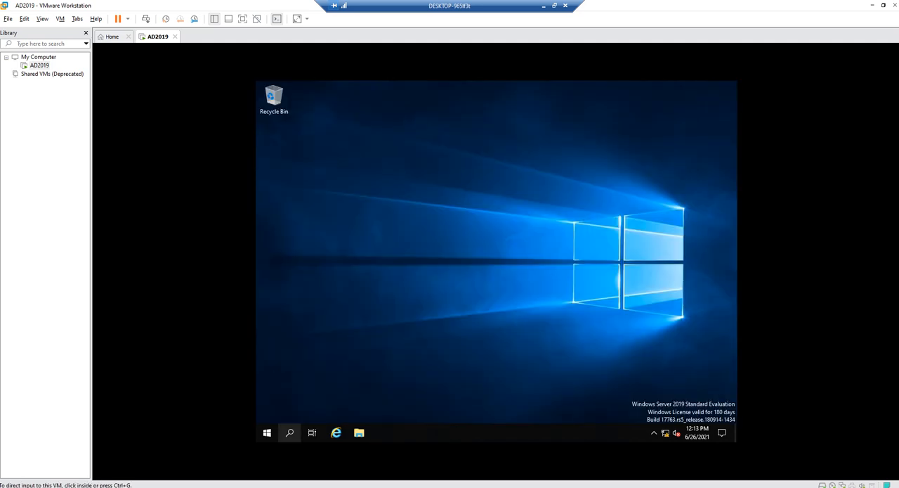
click(267, 432)
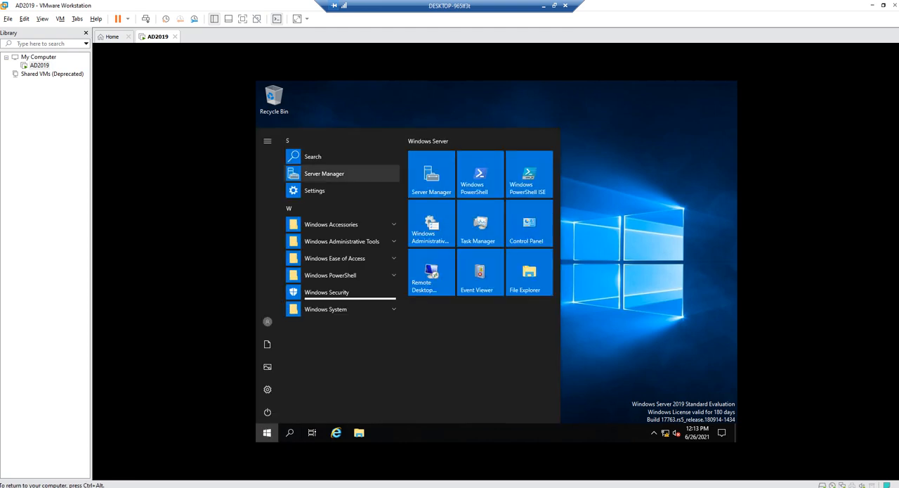
click(331, 174)
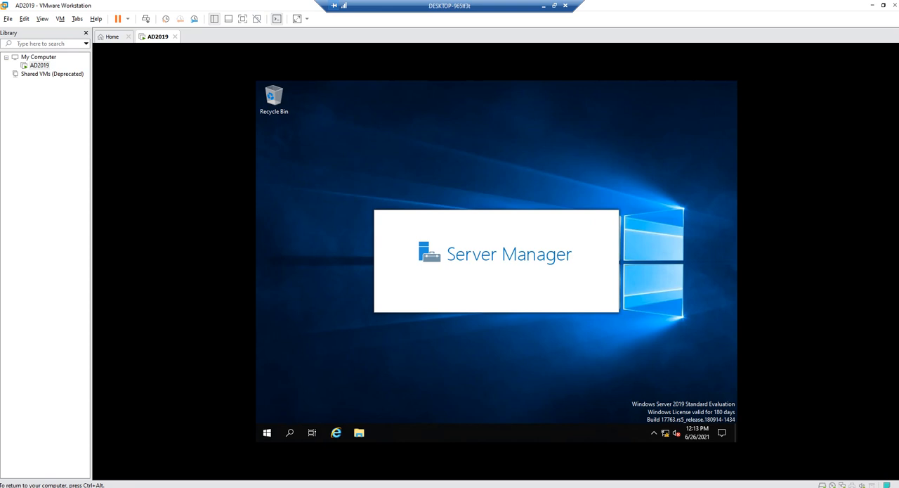
Show the virtual machine in full screen, set its display resolution to 1920 × 1080, keep the change and close Settings
key(ctrl+alt)
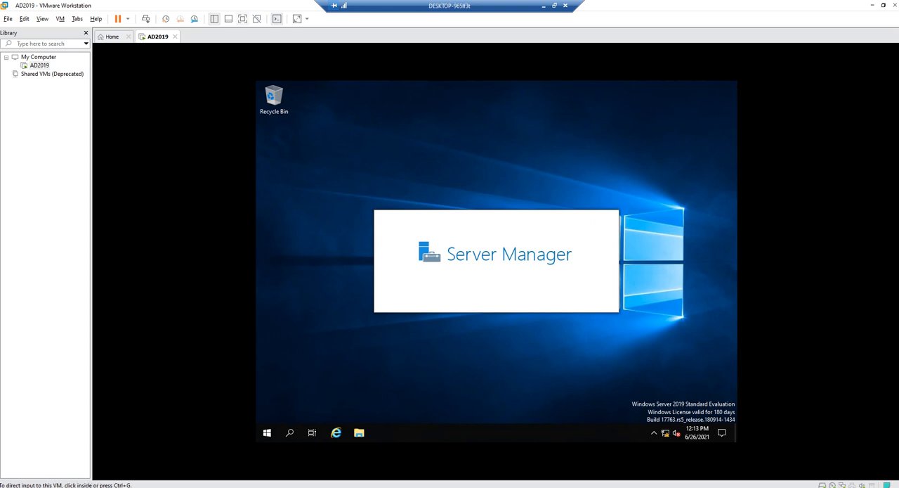
click(242, 19)
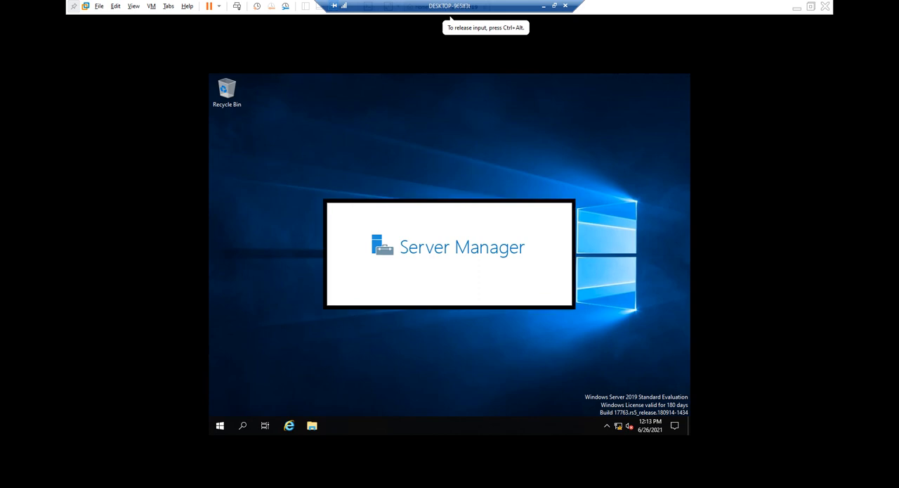
right_click(273, 158)
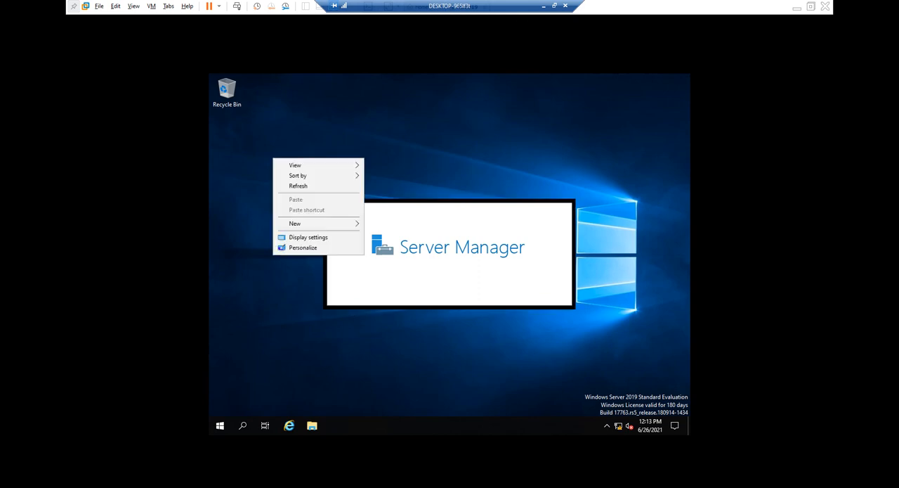
click(308, 237)
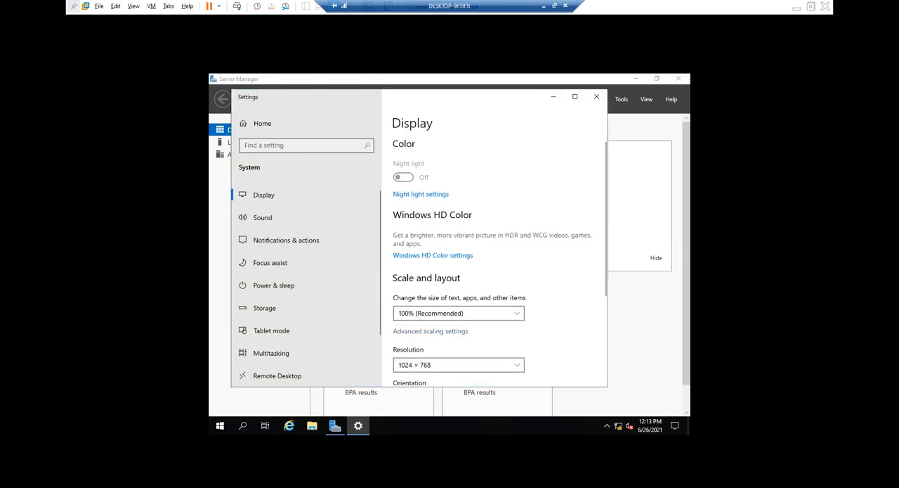
click(458, 365)
scroll(459, 344, down, 1)
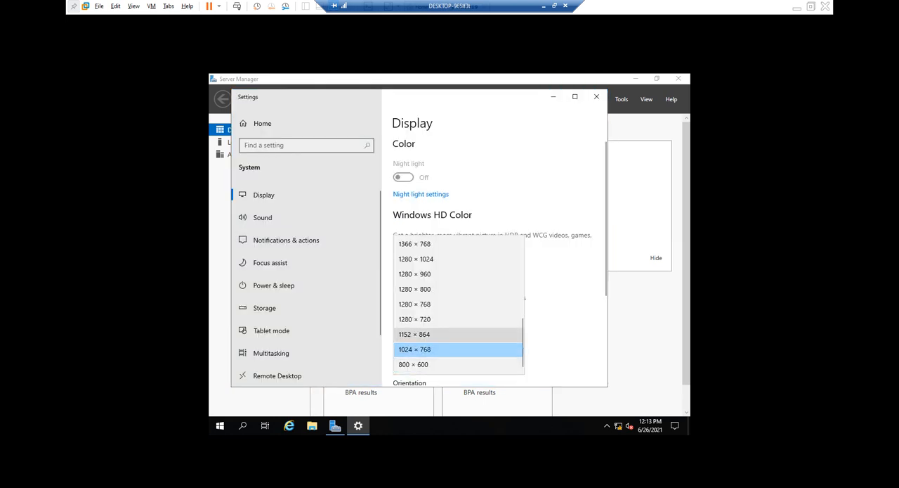
scroll(458, 288, up, 4)
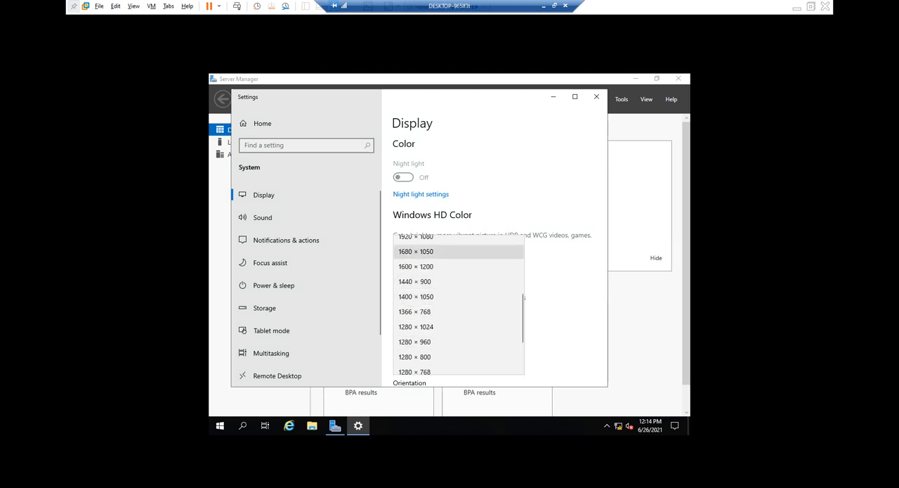
click(457, 239)
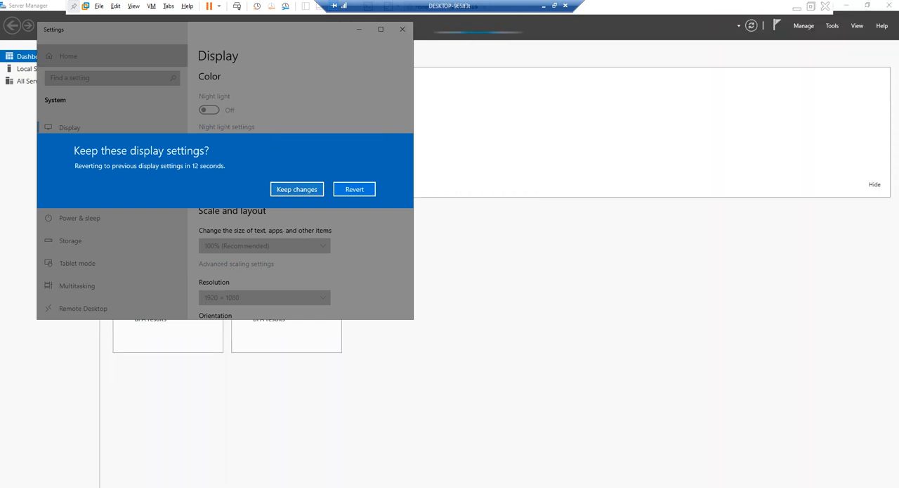
click(296, 189)
click(401, 29)
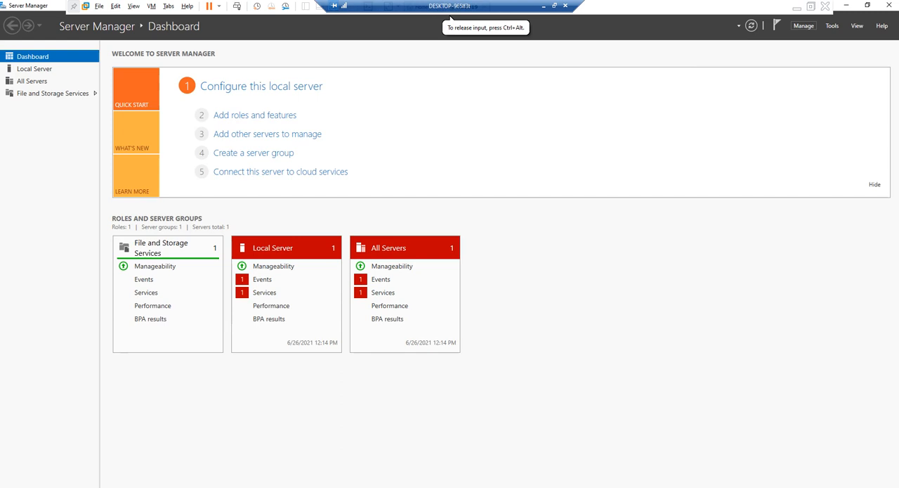
Start the Add Roles and Features Wizard with a role-based or feature-based installation on the AD2019 server from the server pool
click(804, 25)
click(836, 38)
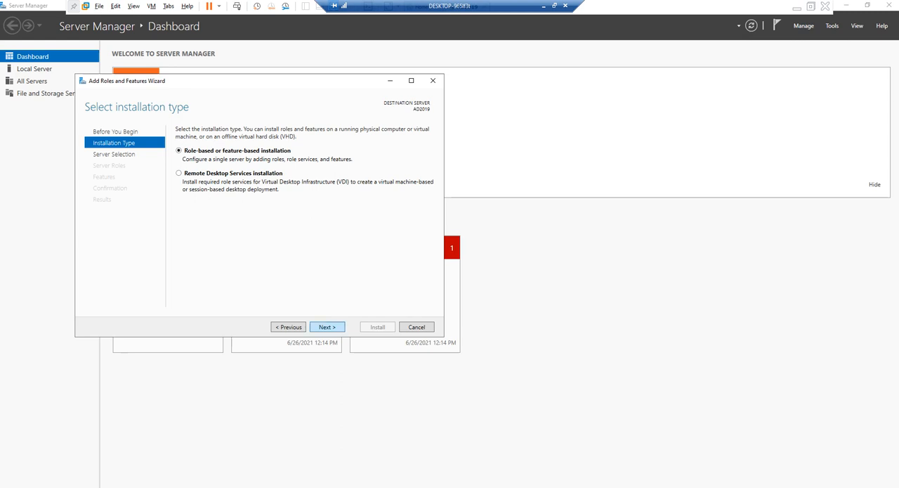
click(327, 327)
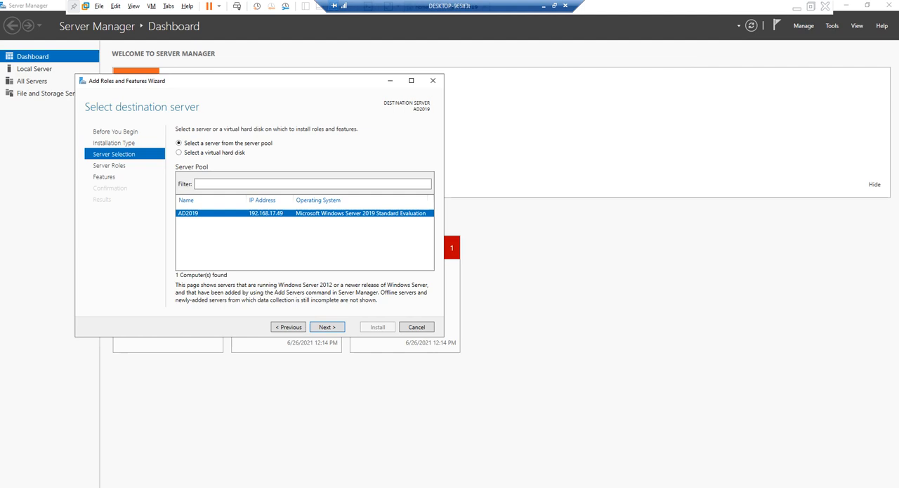
click(328, 327)
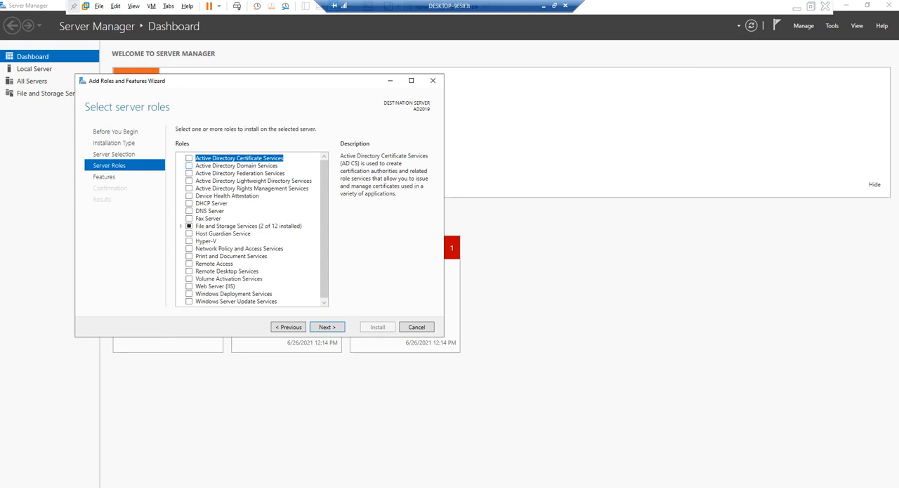
Select the Active Directory Domain Services and DNS Server roles, adding the features each one requires
click(189, 166)
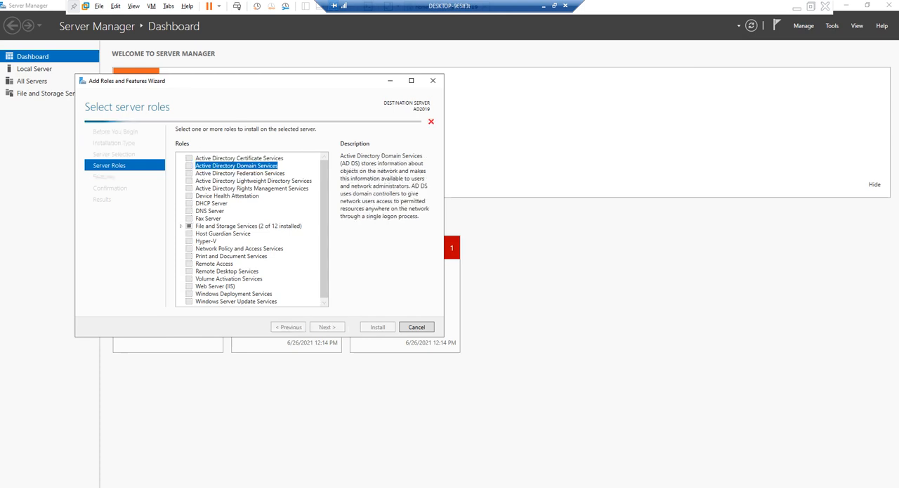
click(288, 289)
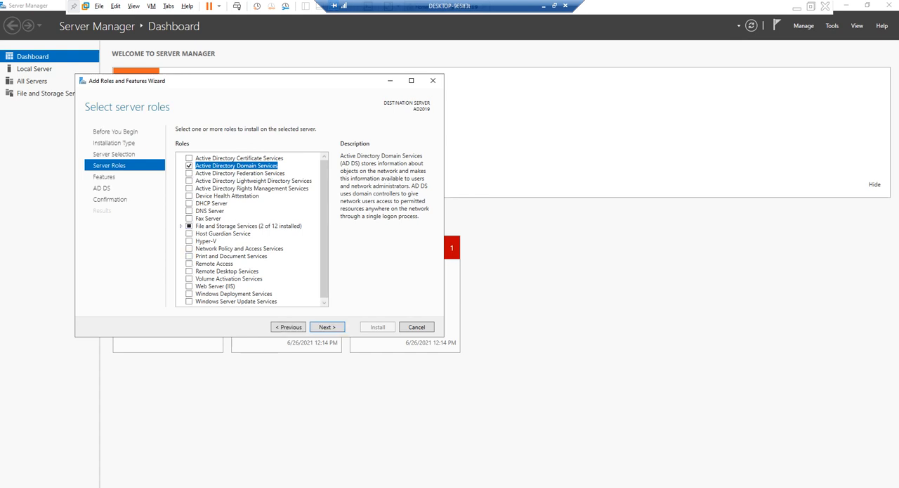
click(189, 211)
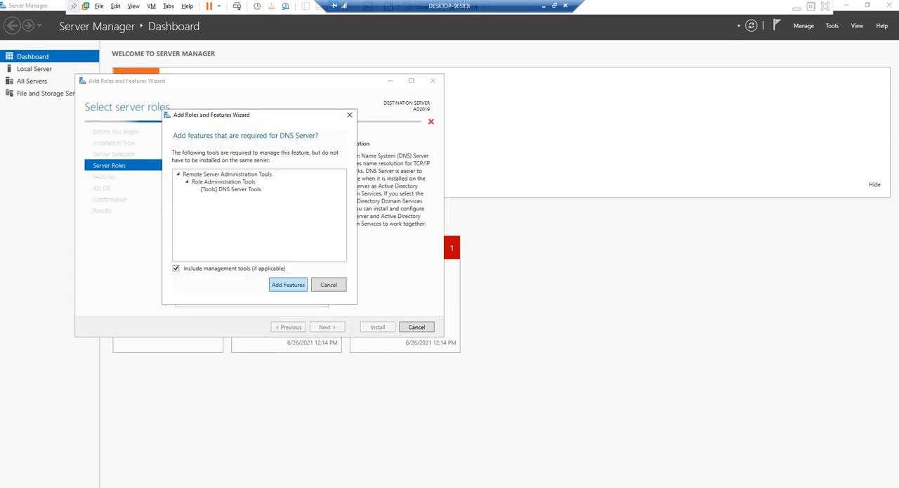
click(288, 284)
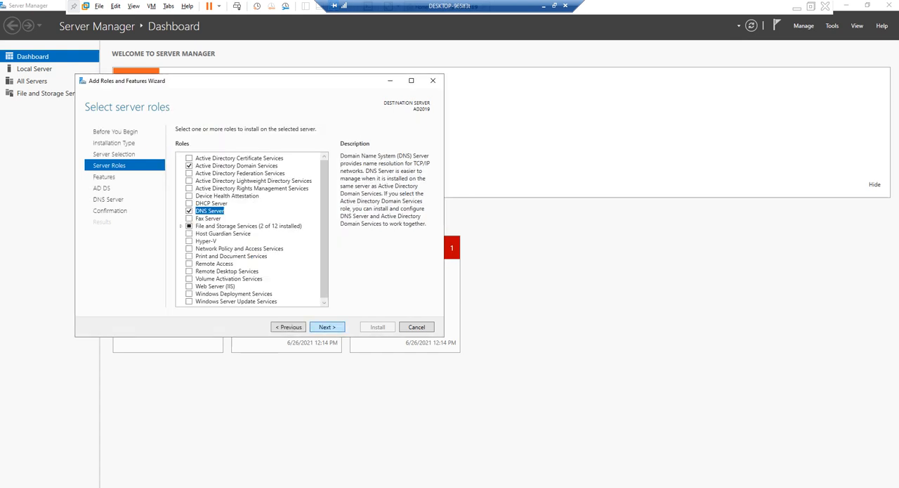
Keep the preselected features, allow the destination server to restart automatically if required, and start the role installation
click(327, 327)
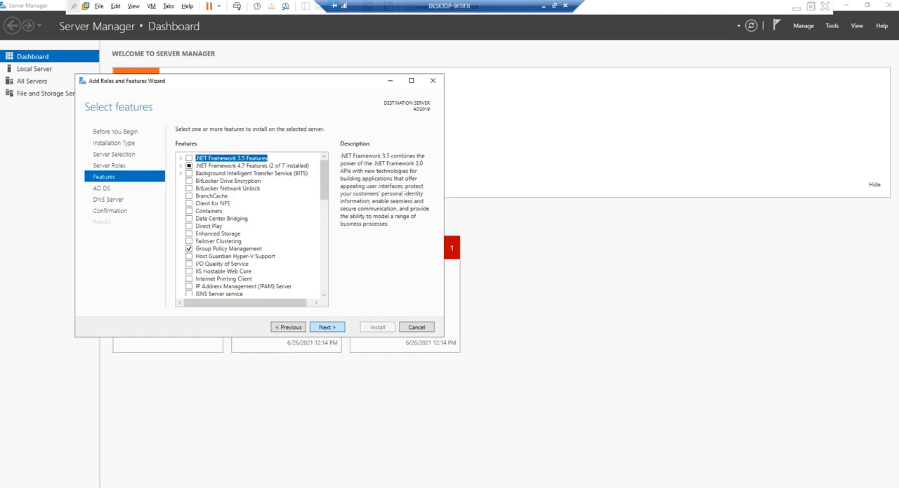
click(328, 327)
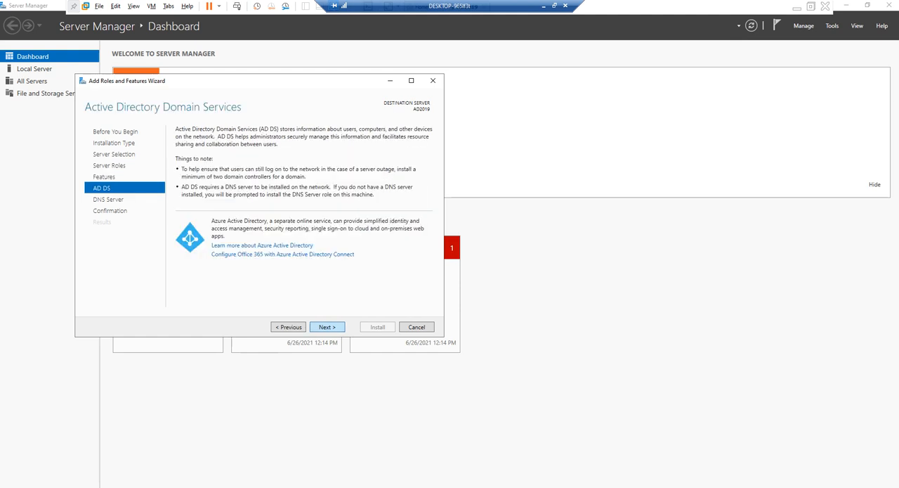
click(328, 327)
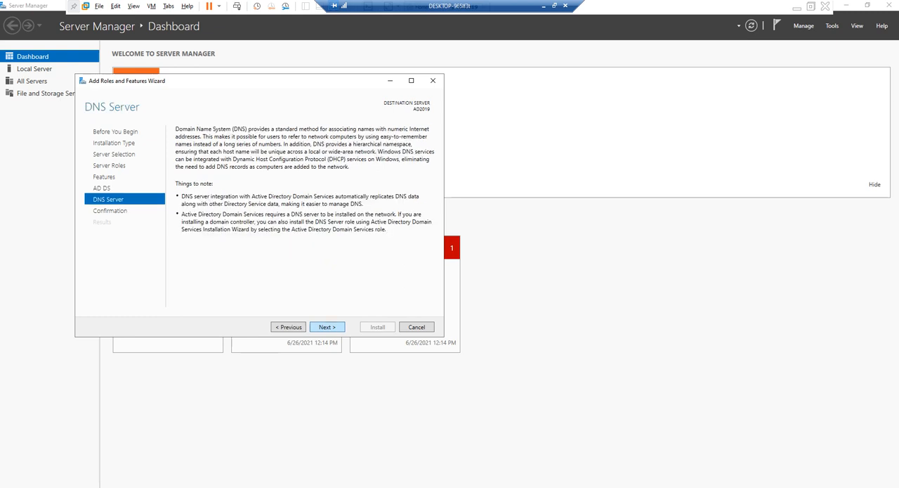
click(327, 327)
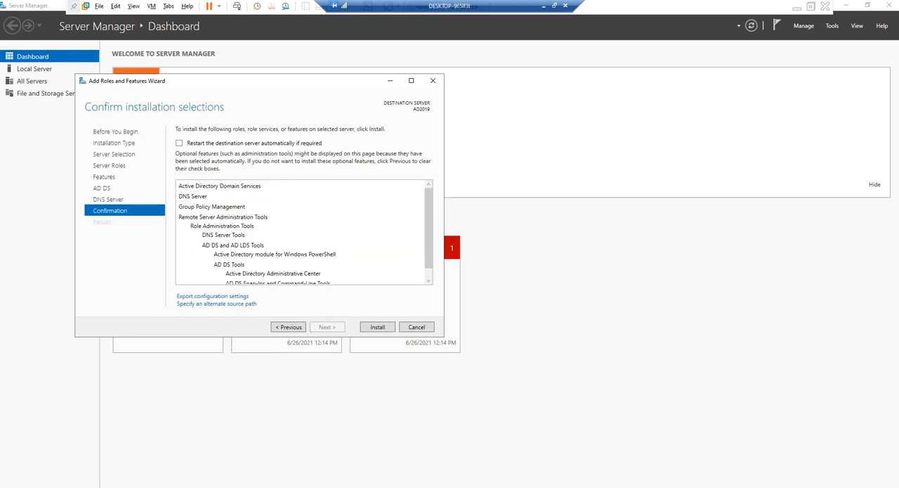
click(179, 142)
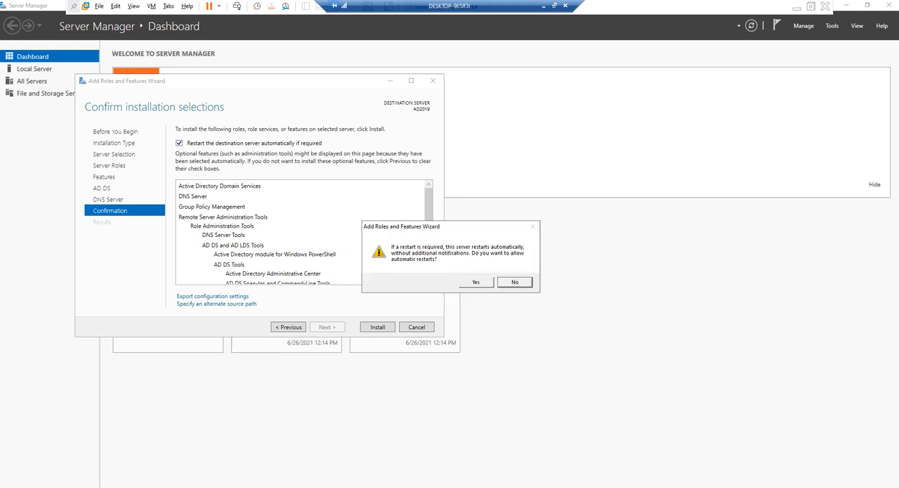
click(476, 281)
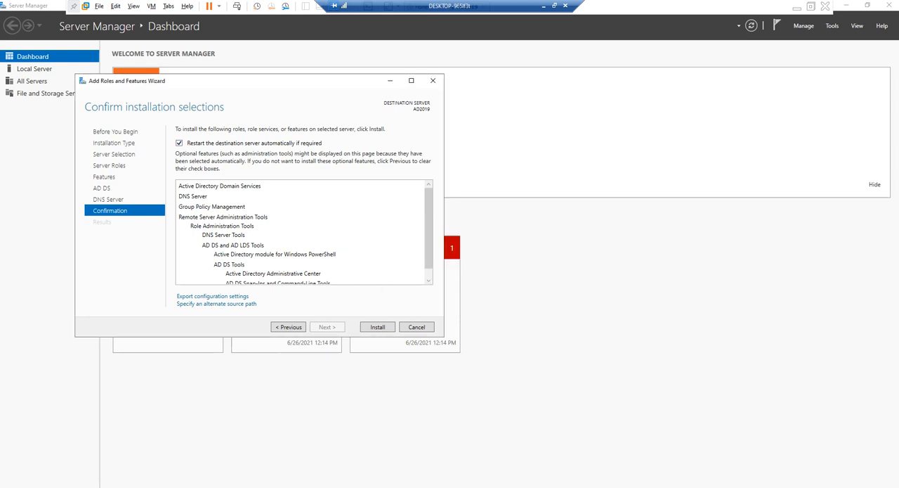
click(377, 327)
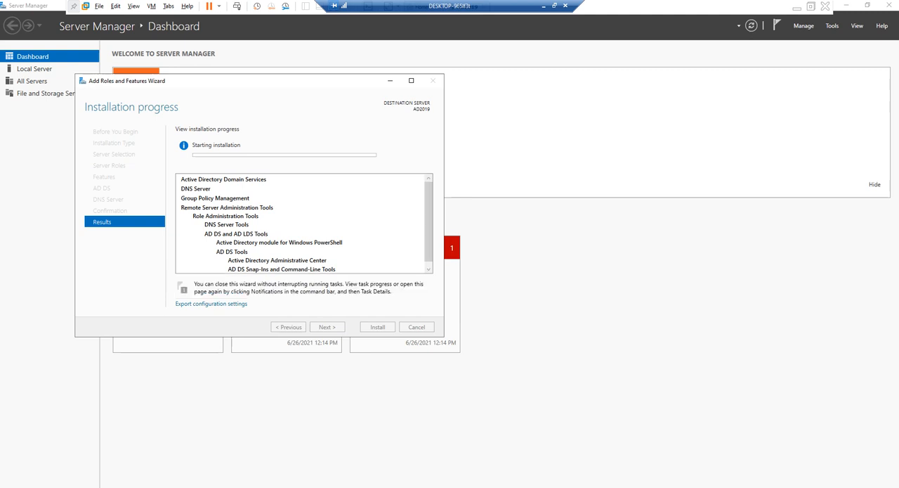
Export the role installation's configuration settings to the Desktop as the XML file DeploymentConfigTemplate
scroll(300, 223, down, 1)
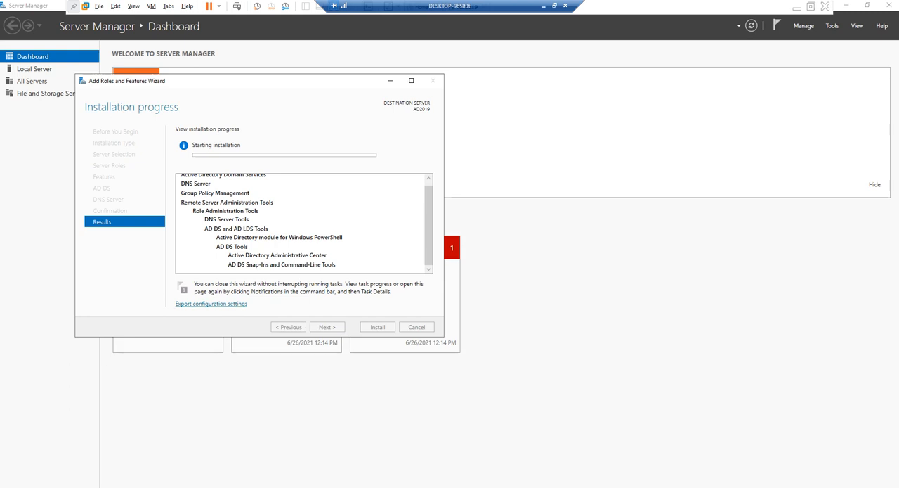
click(211, 302)
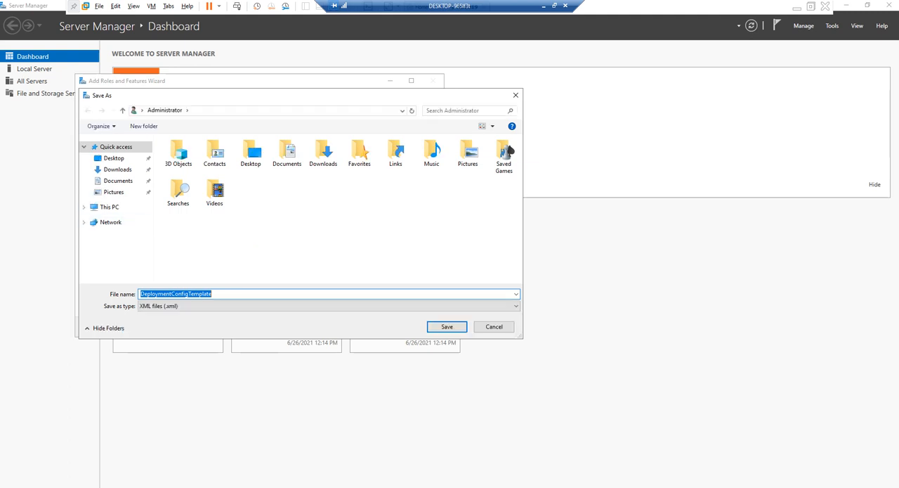
click(113, 158)
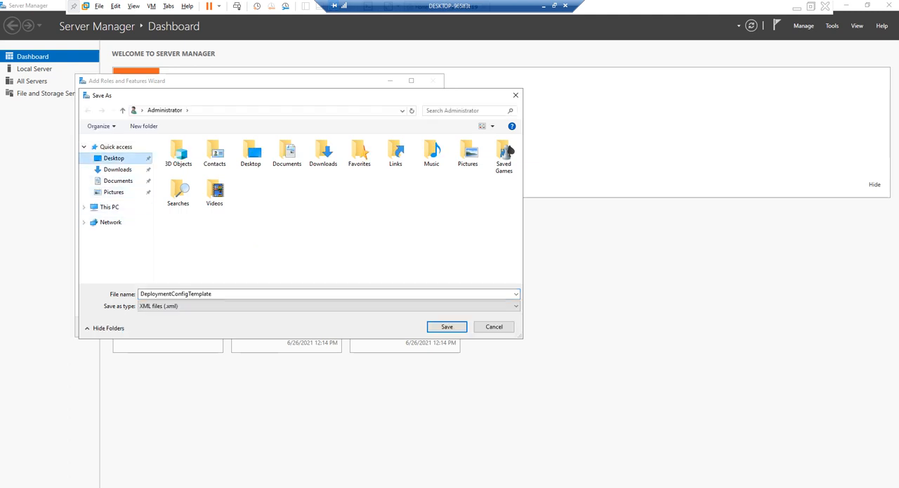
click(446, 326)
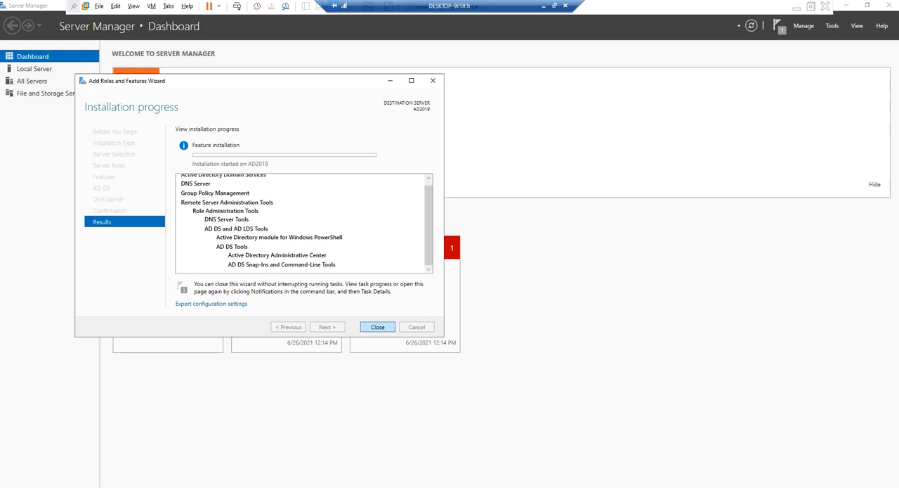
Close the roles wizard and reopen the feature installation's progress from the server notifications
click(378, 326)
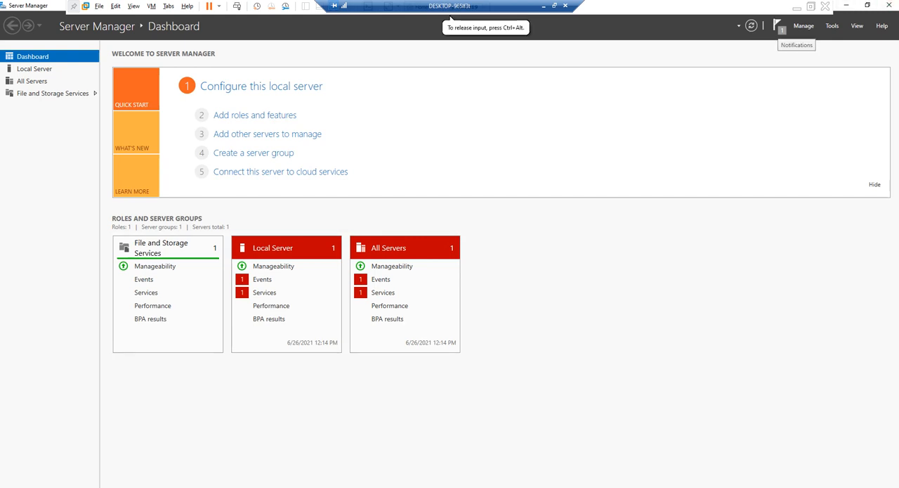
click(778, 26)
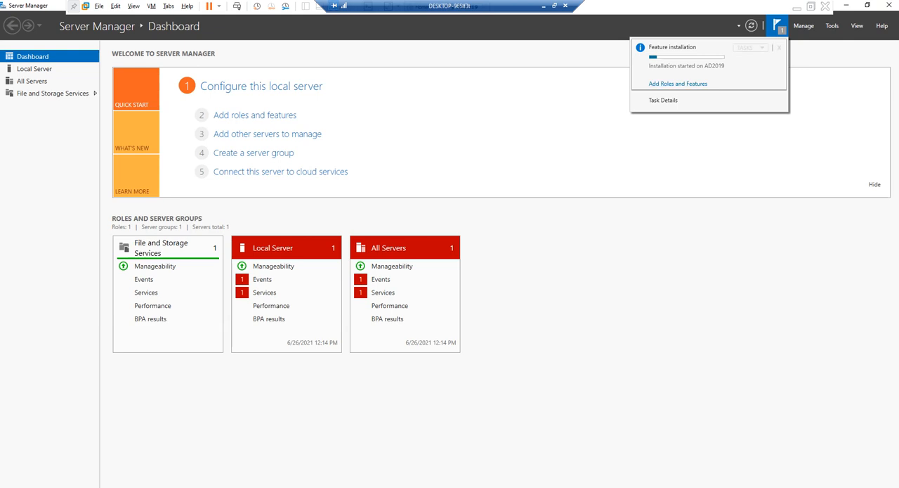
click(678, 84)
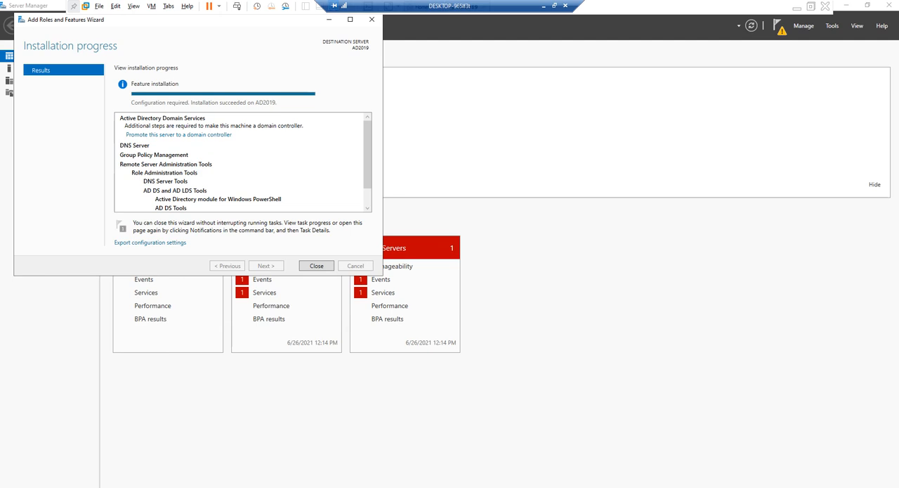
Start promoting the server to a domain controller in a new forest with root domain name syahmed.com
scroll(242, 161, down, 1)
scroll(243, 162, up, 1)
click(178, 134)
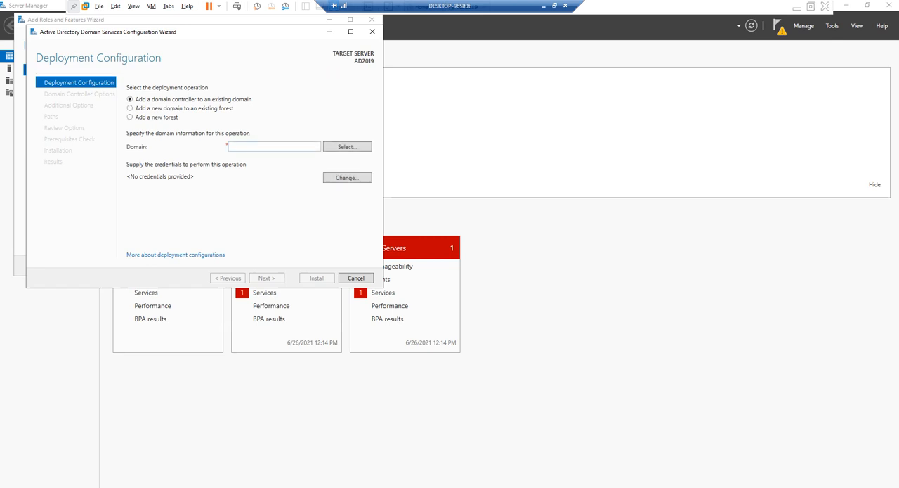
click(129, 117)
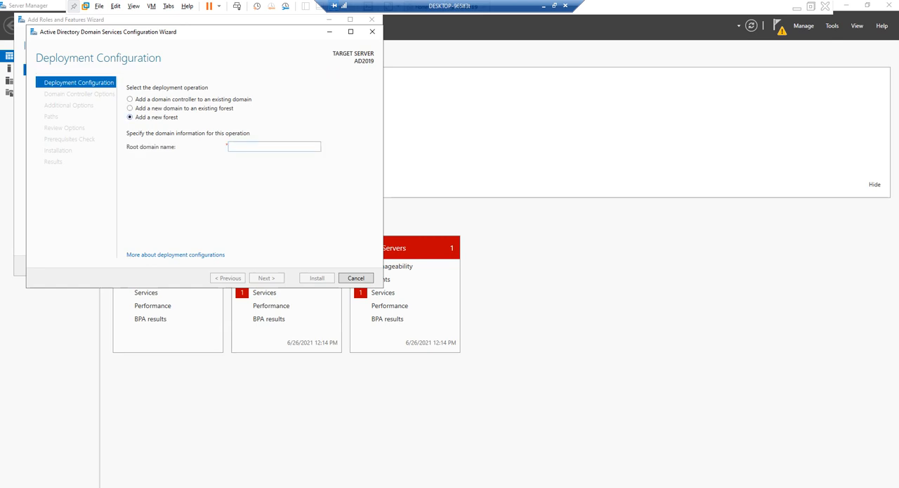
click(229, 146)
text(sya)
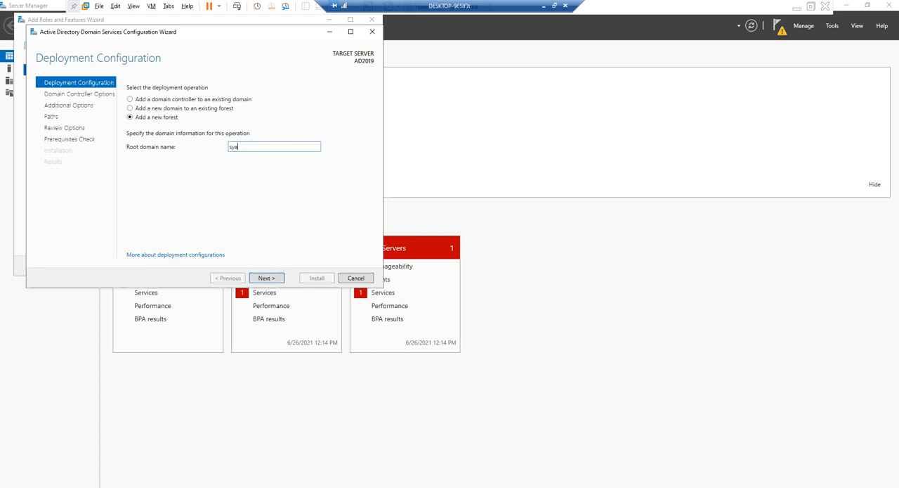
text(hmed.com)
key(Return)
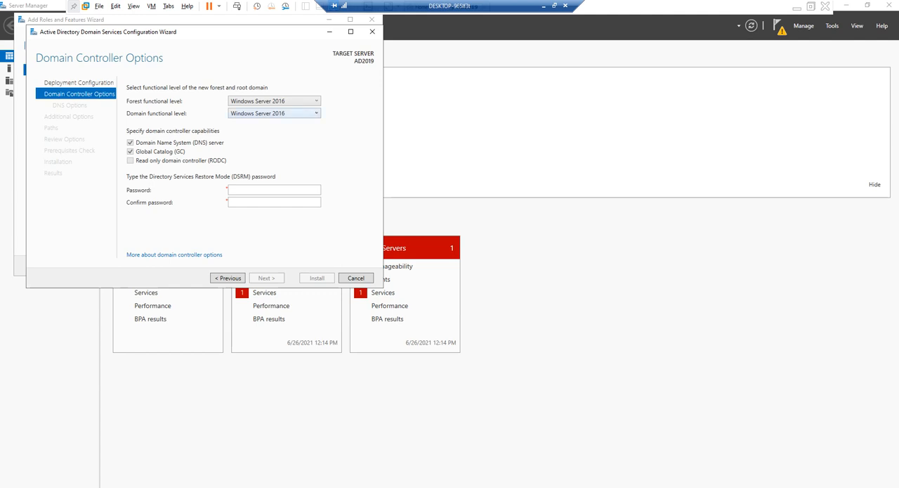
Keep the forest functional level at Windows Server 2016, then enter and confirm the Directory Services Restore Mode (DSRM) password
click(286, 101)
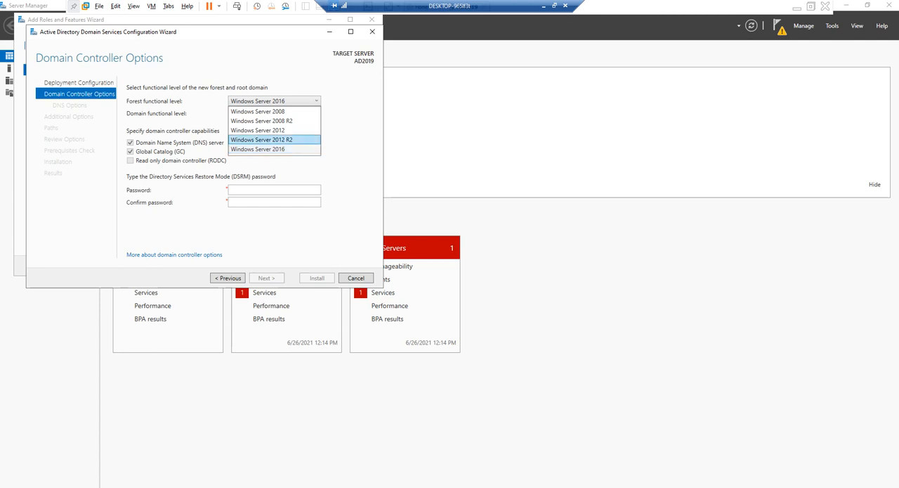
click(258, 149)
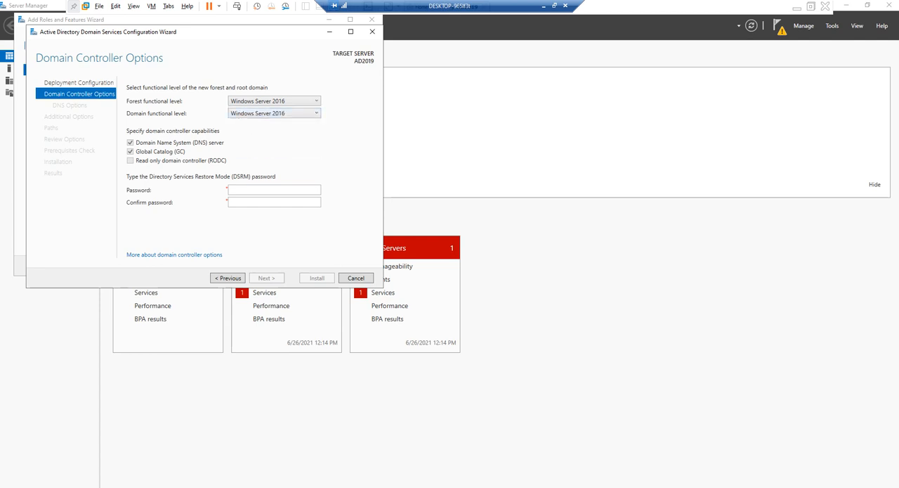
click(248, 189)
text(P@ssw0rd12345)
key(Tab)
text(P@ssw0rd1)
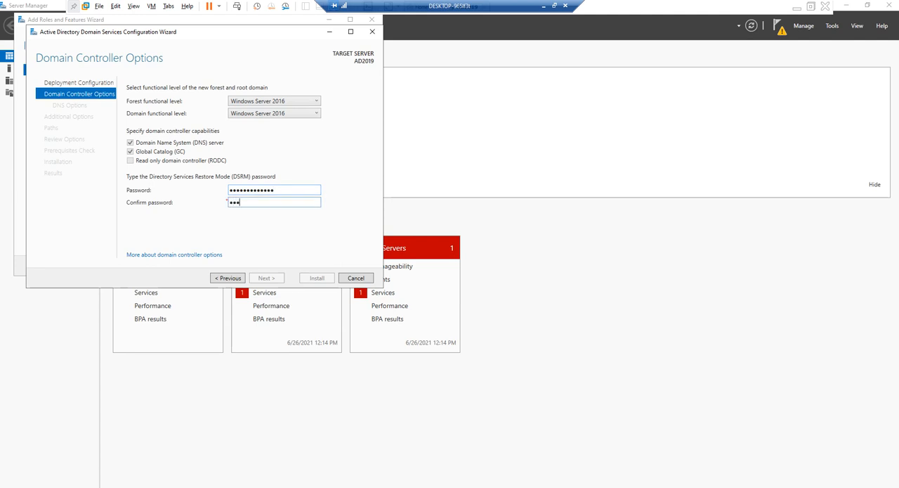
text(2345)
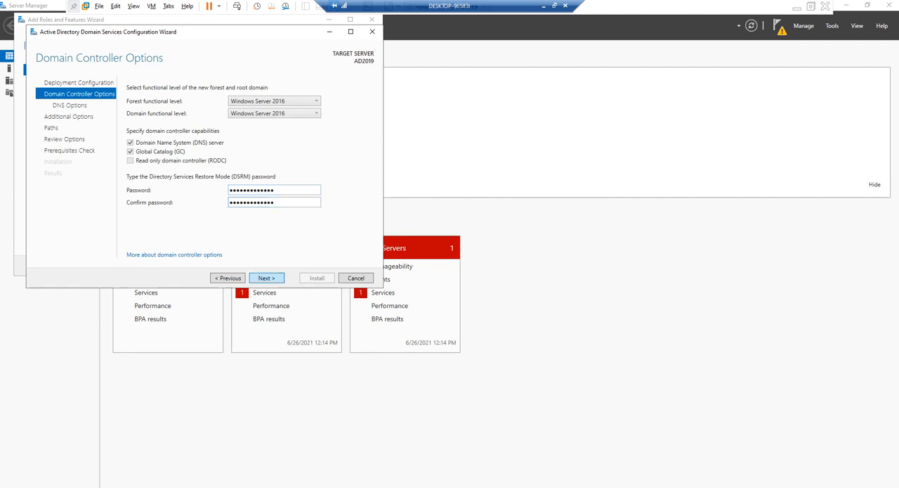
key(Return)
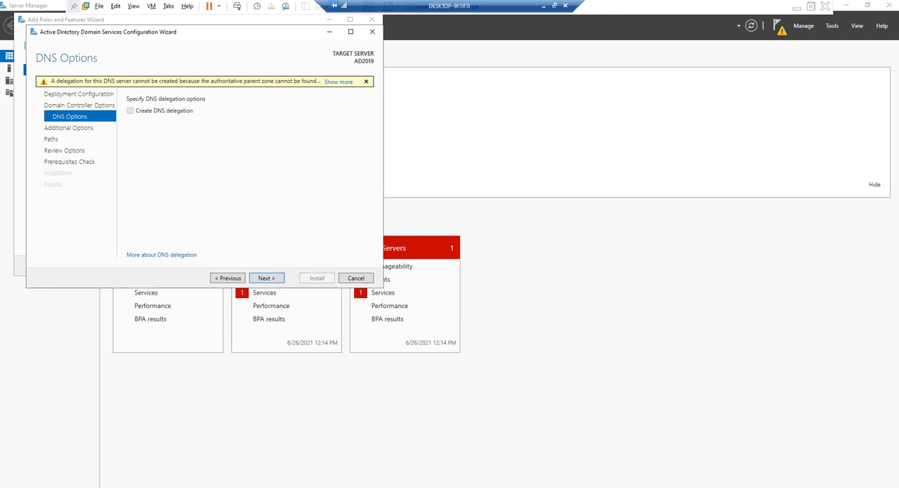
Read the full DNS delegation warning and continue without creating a DNS delegation
click(339, 82)
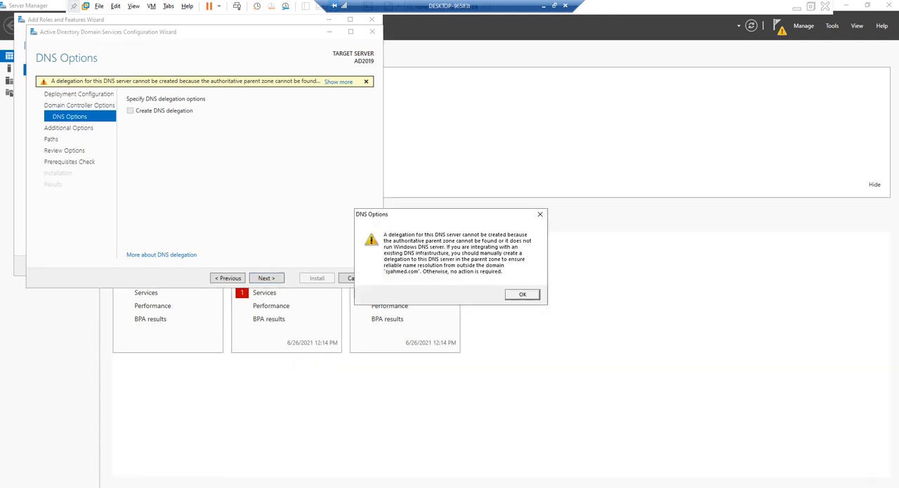
key(Return)
key(Return)
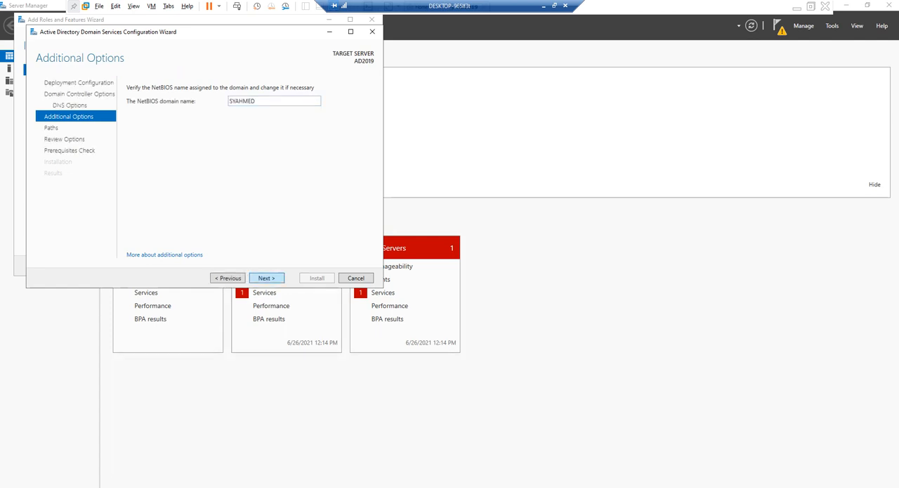
Accept the NetBIOS domain name SYAHMED, the default AD DS folders and the reviewed options to run the prerequisites check
click(267, 278)
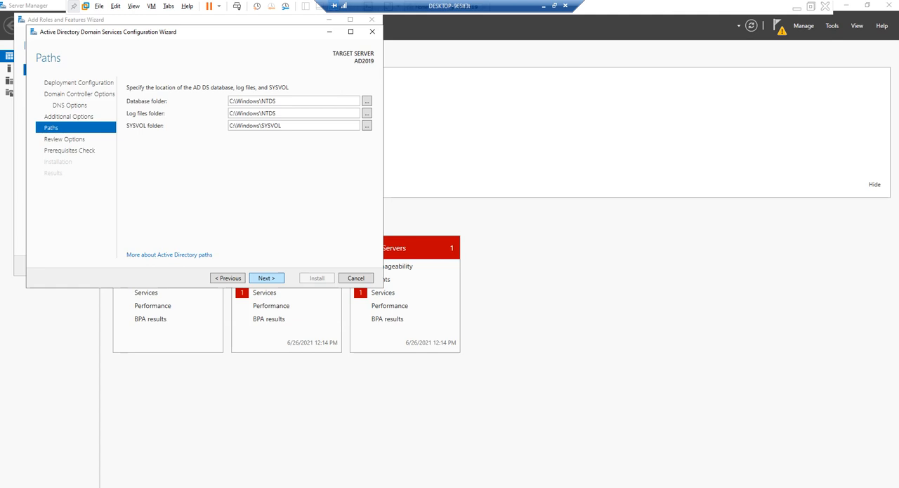
click(267, 278)
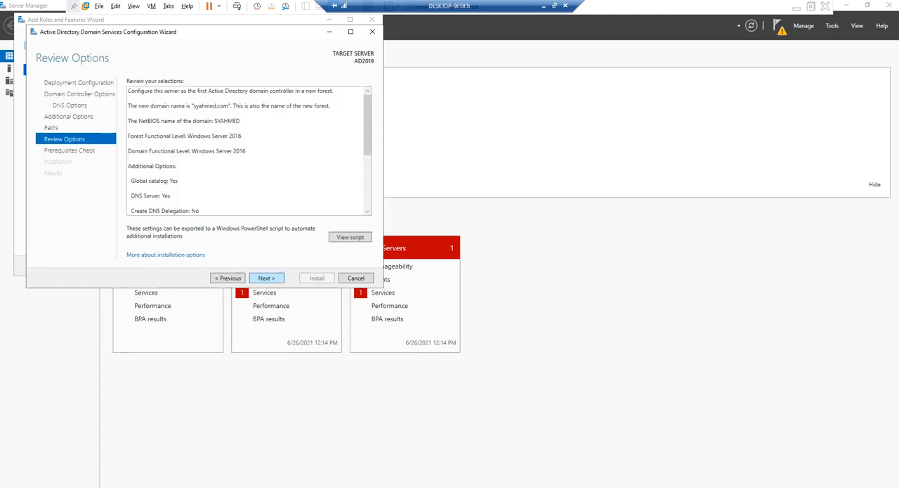
click(266, 277)
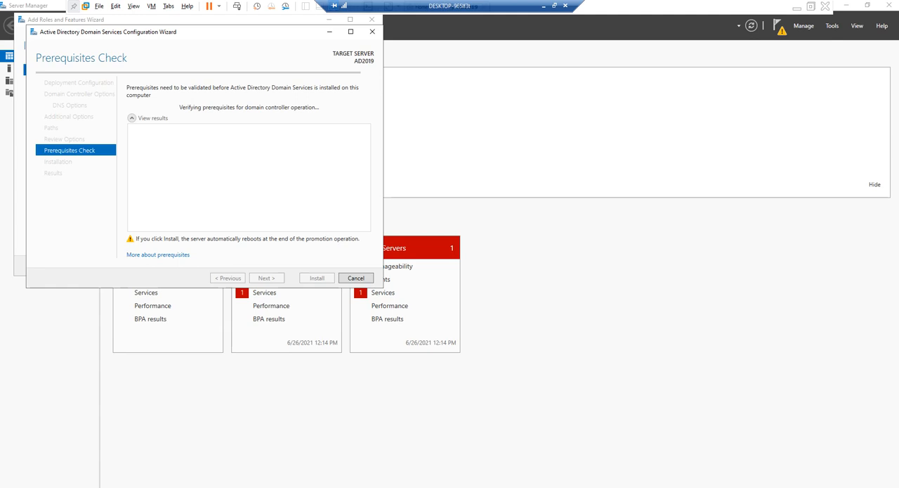
Open and close the online help about prerequisites, and start the domain controller installation after the prerequisites check
click(158, 255)
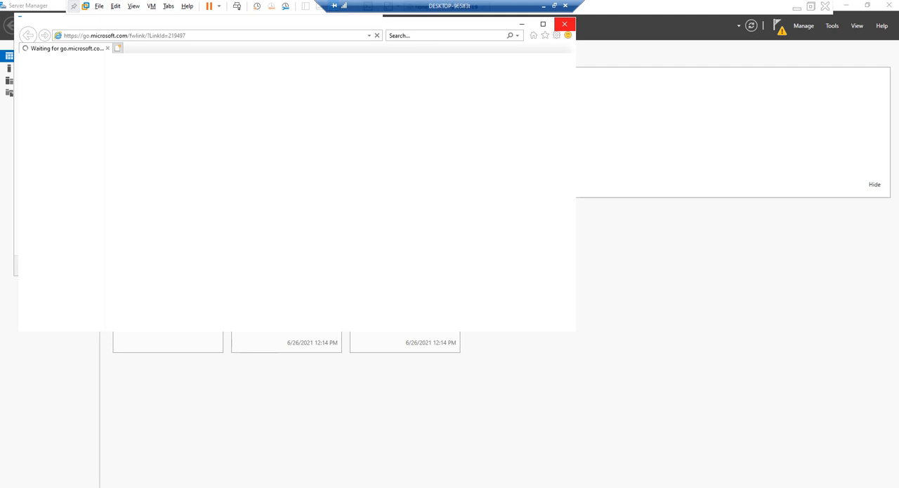
click(565, 24)
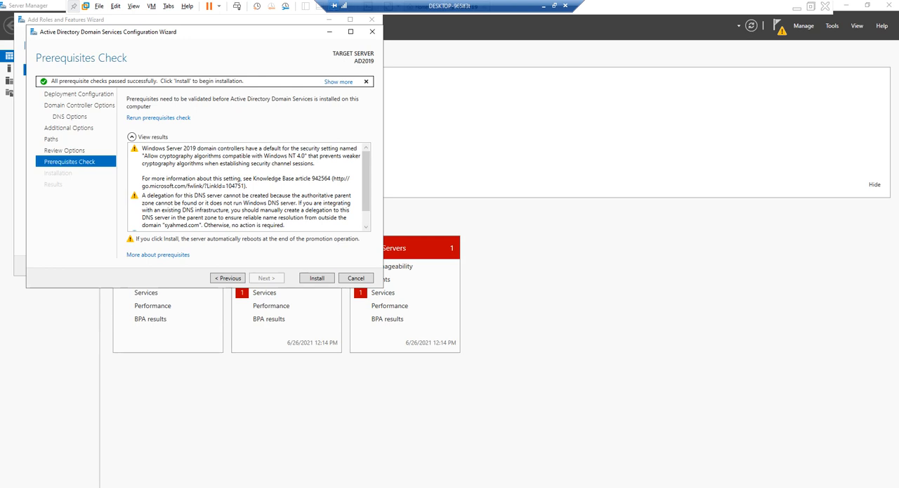
click(317, 279)
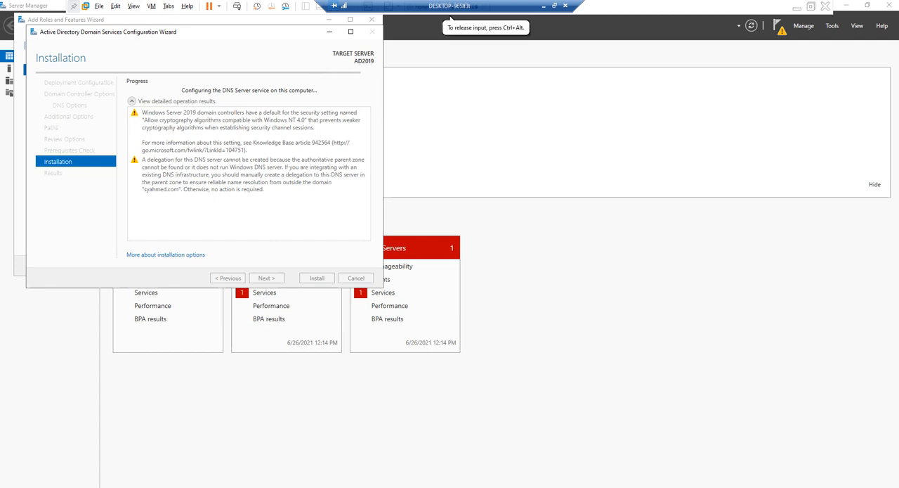
drag(175, 31, 195, 57)
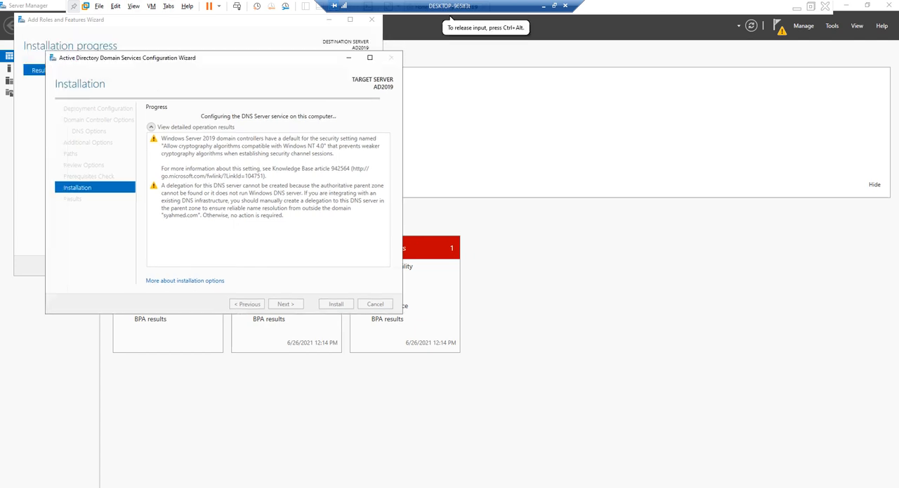
drag(140, 61, 166, 77)
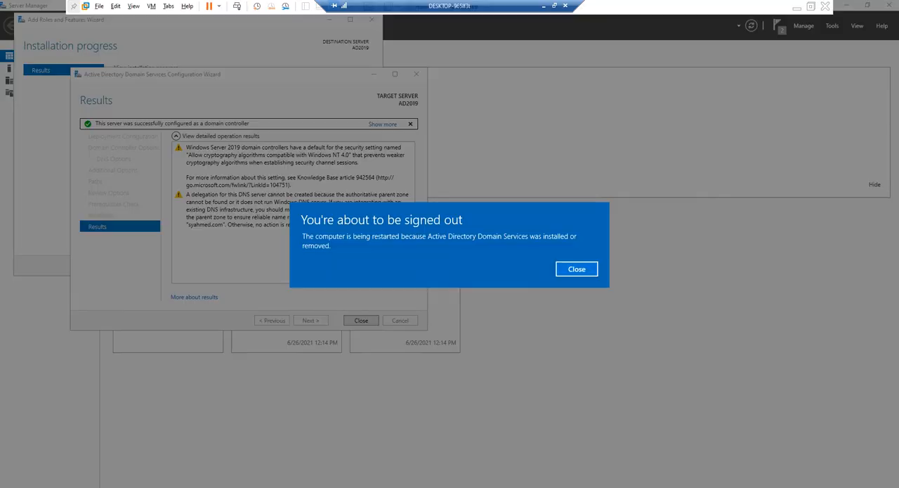
Dismiss the restart notice and close both the domain services configuration wizard and the roles wizard
click(577, 269)
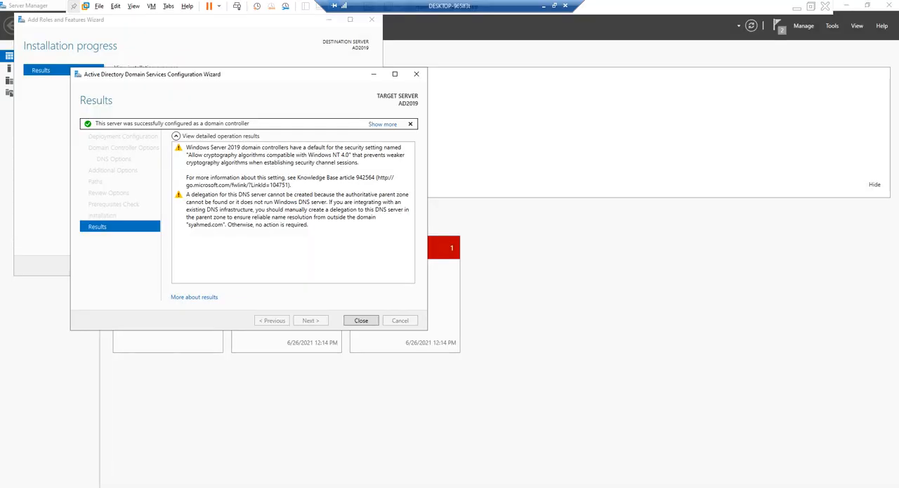
click(361, 320)
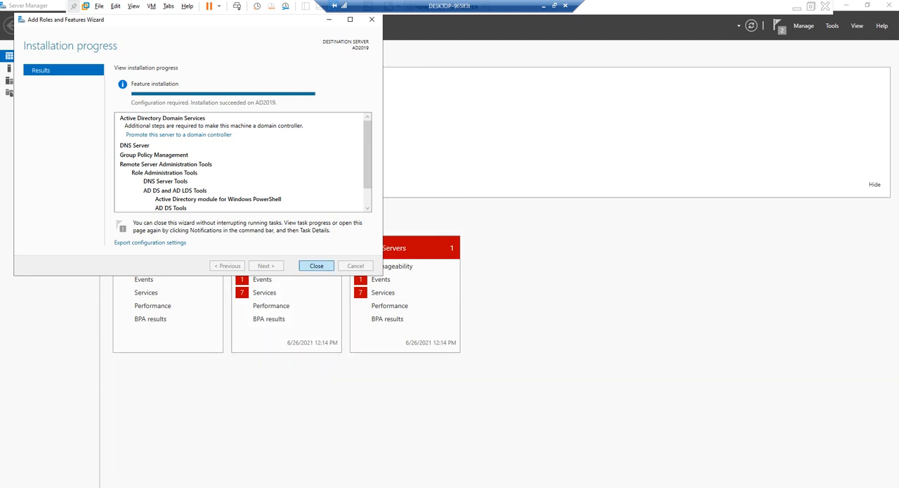
click(316, 265)
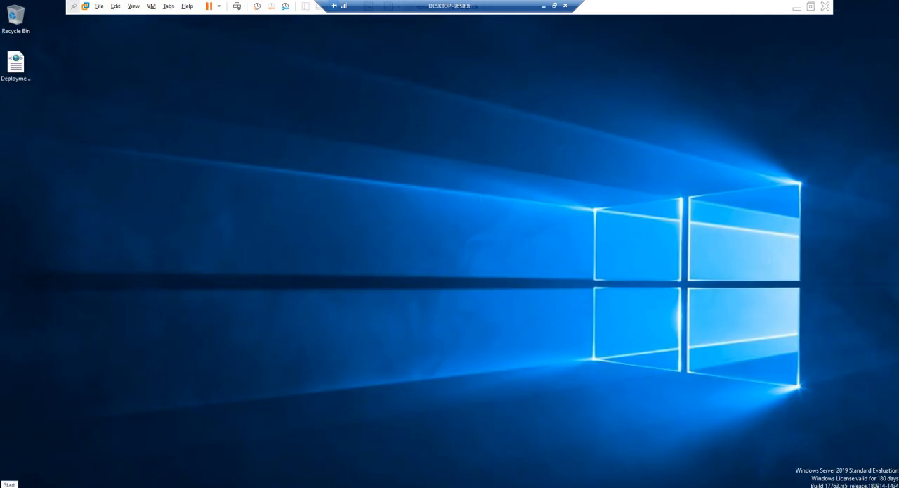
Open the server's Start menu
click(5, 483)
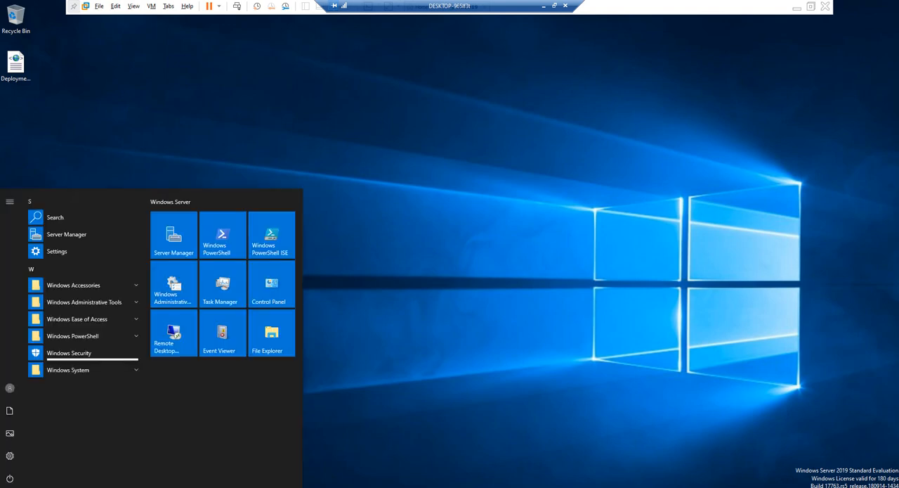
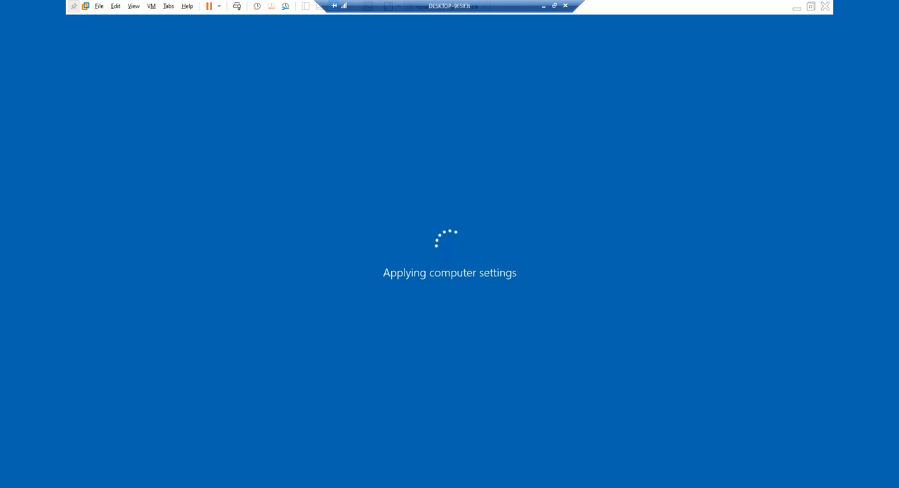
Sign in to the restarted server as the SYAHMED domain administrator by entering the account password
click(151, 6)
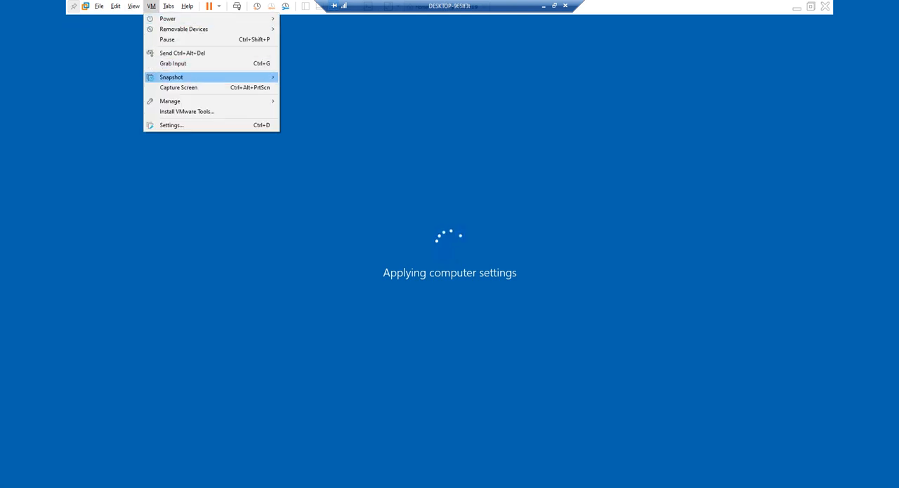
click(176, 52)
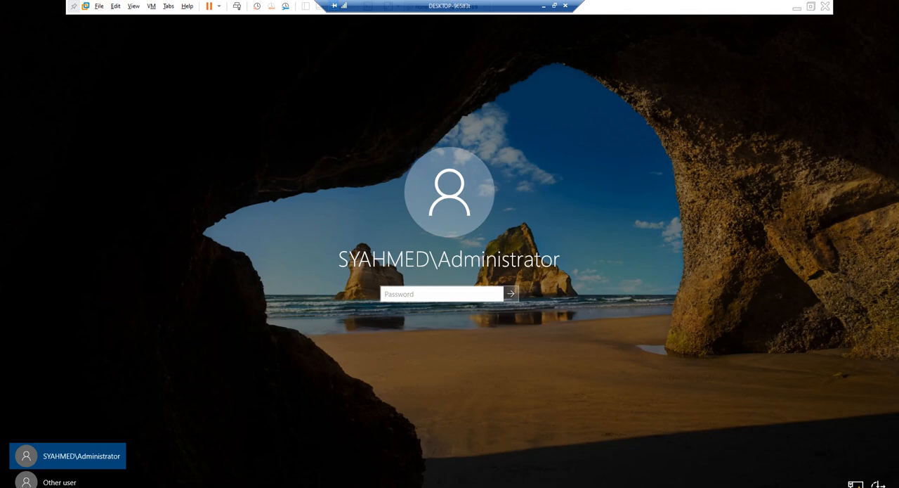
click(450, 19)
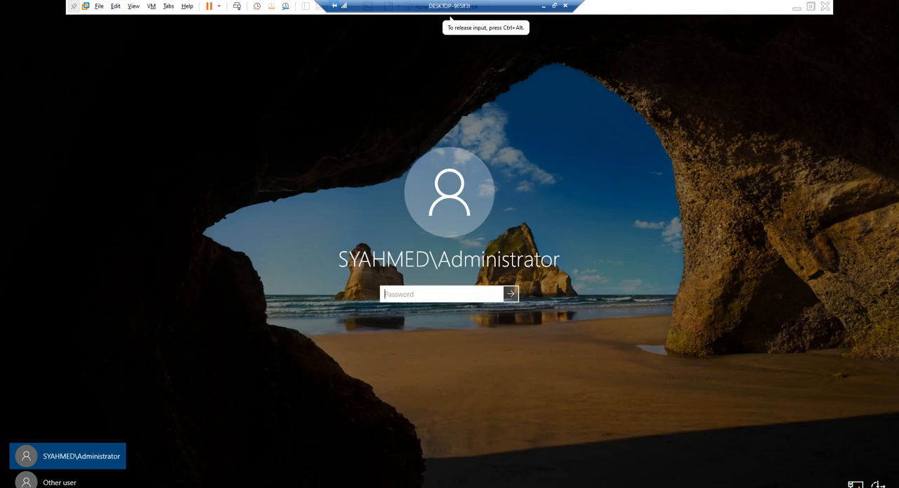
text(************)
key(Return)
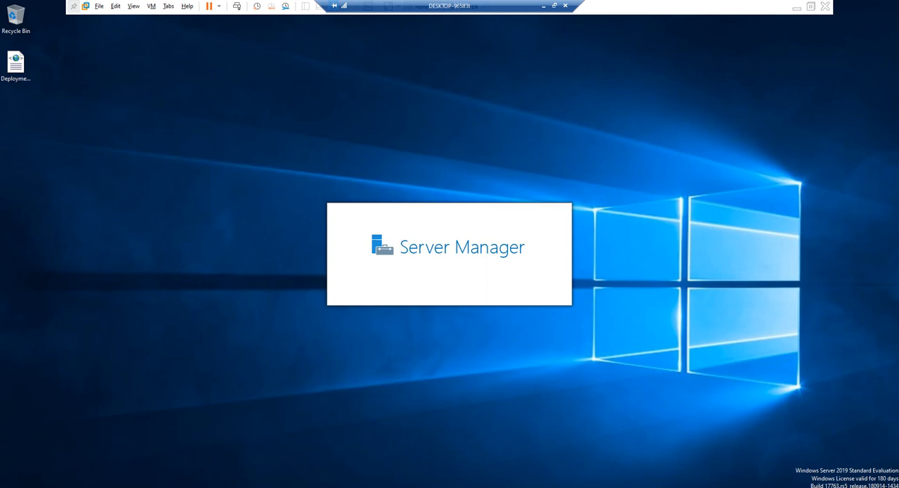
Check the server's IP configuration with ipconfig in Command Prompt, and close the console
key(super)
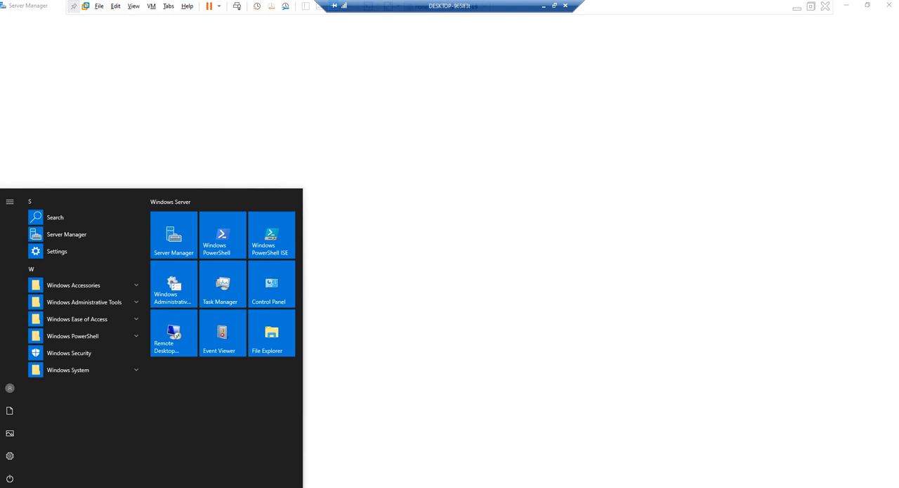
text(cmd)
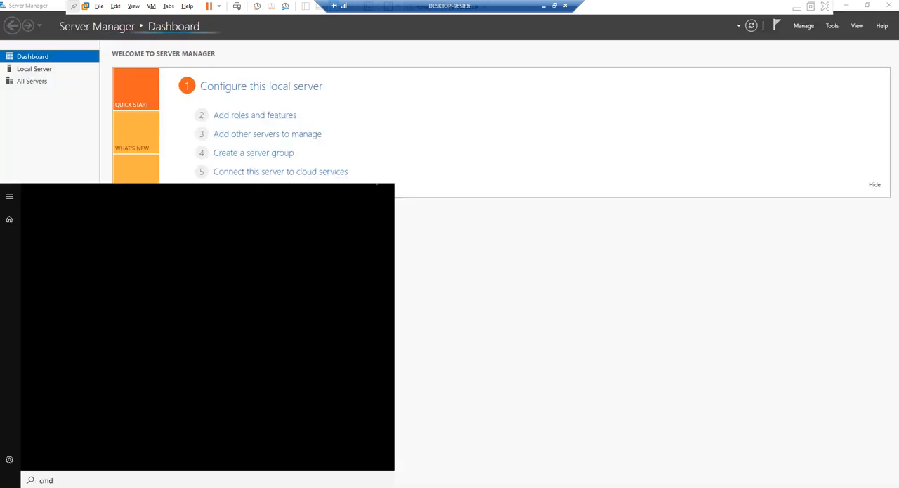
key(Return)
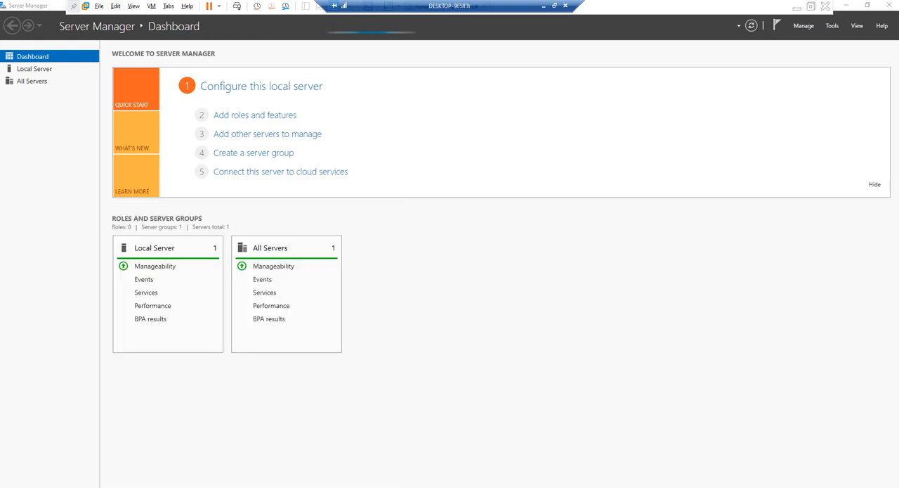
text(ip)
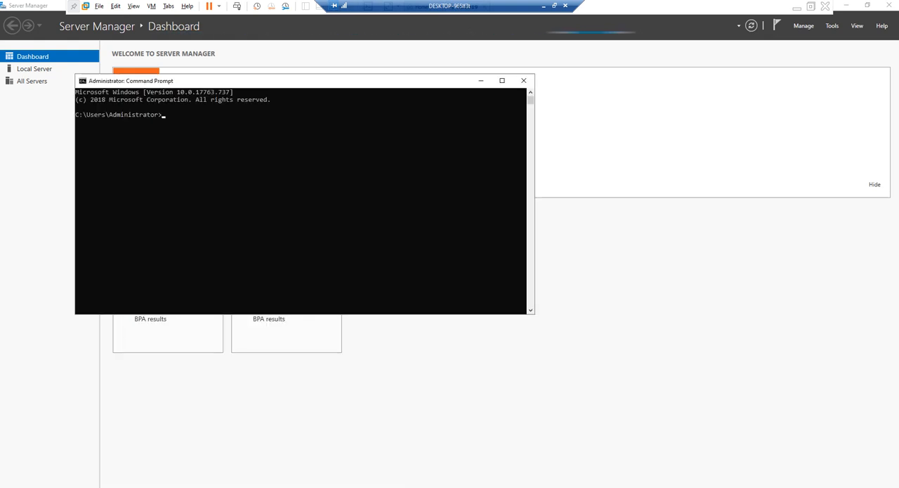
text(config)
key(Return)
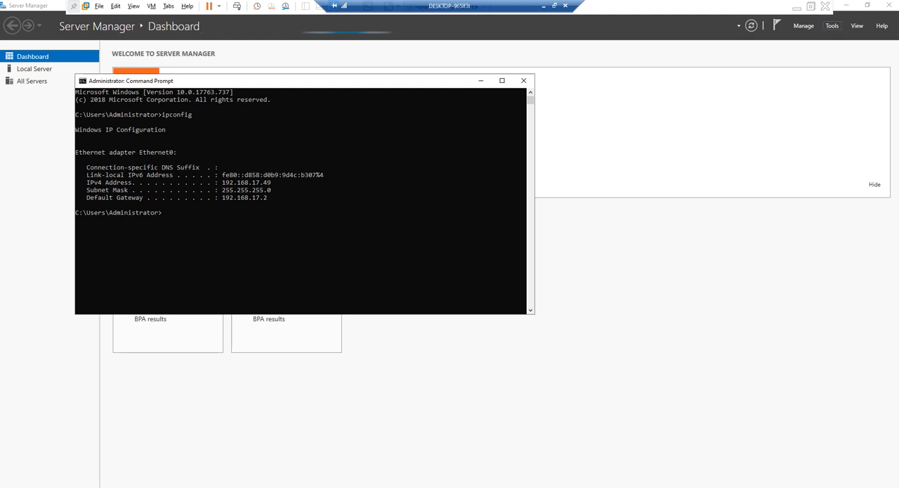
key(alt+F4)
Open Active Directory Users and Computers and show the Users container of the syahmed.com domain
click(831, 25)
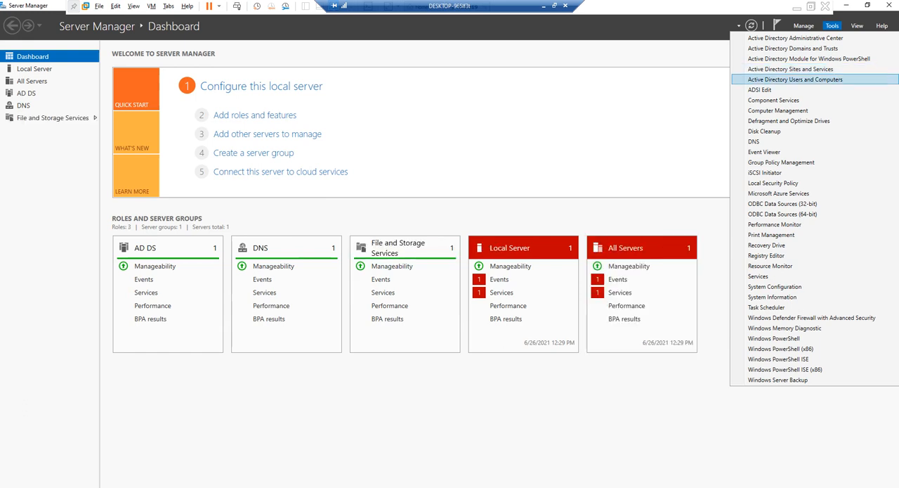
click(796, 80)
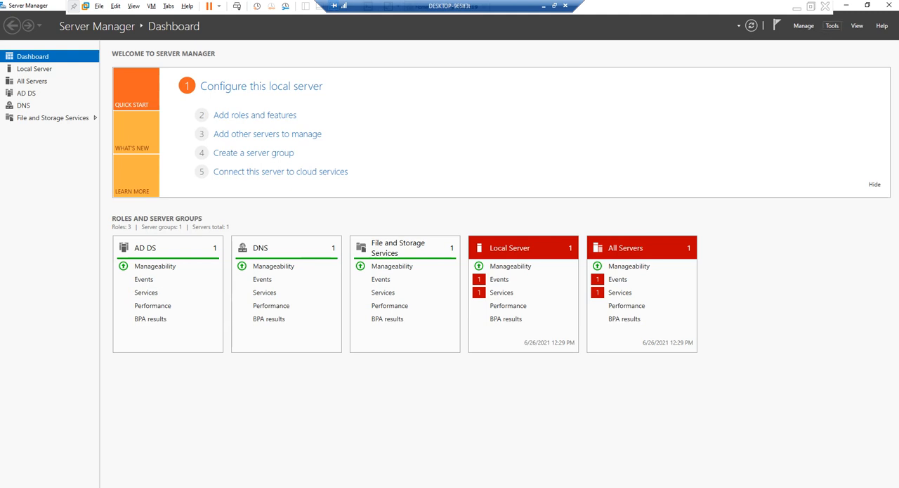
click(832, 25)
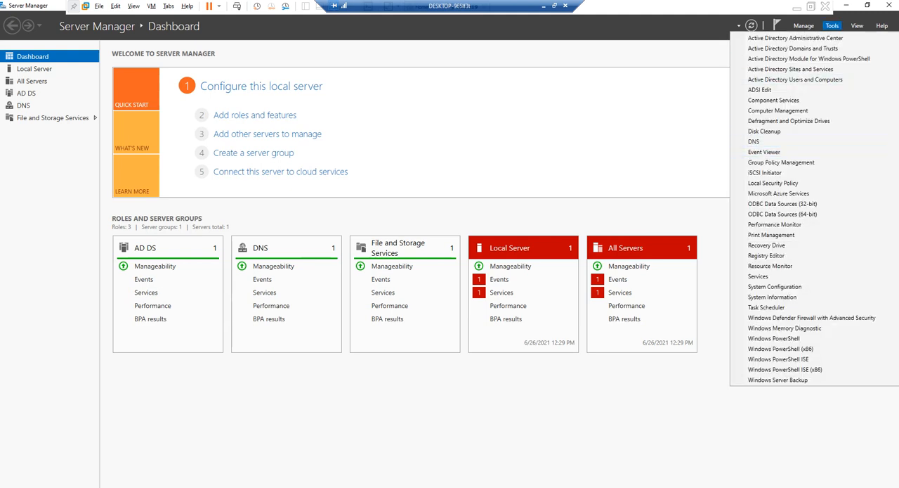
click(194, 333)
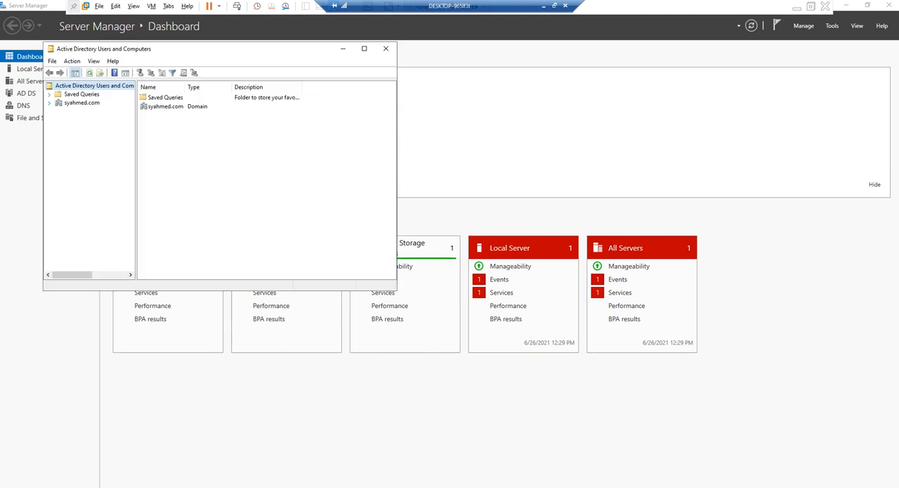
click(49, 103)
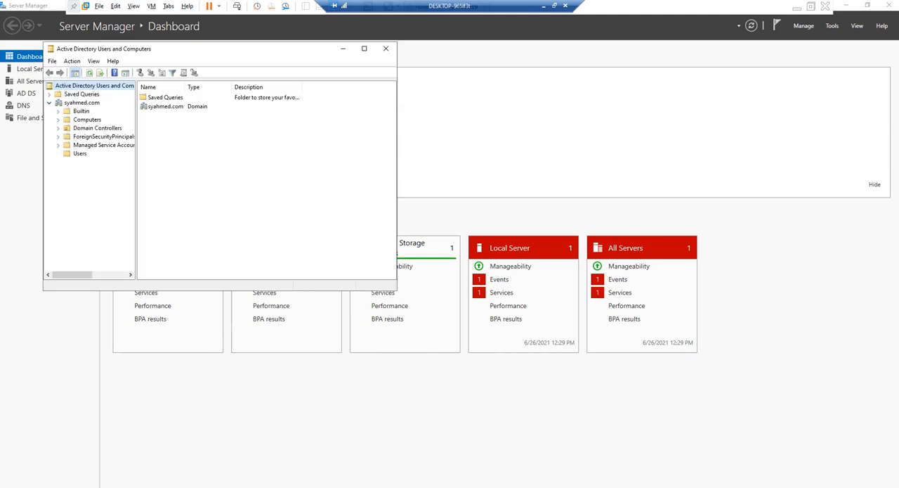
click(80, 153)
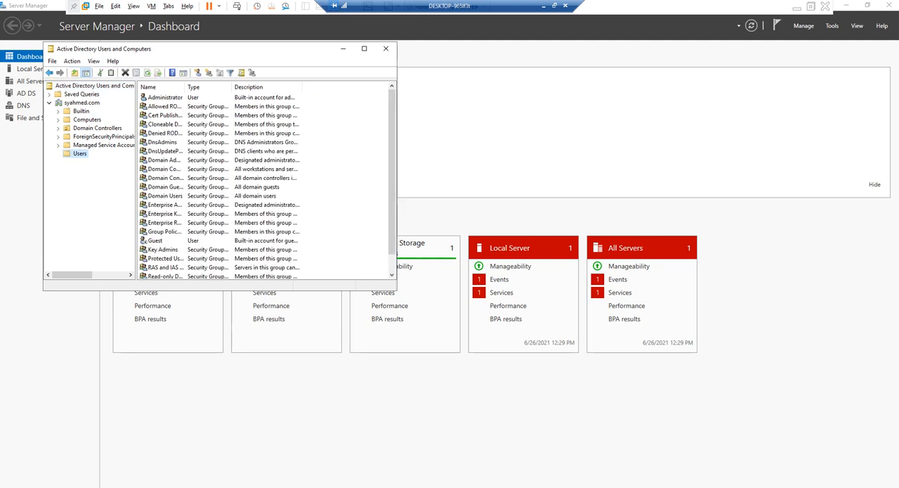
Start a new user object in the Users container and enter the user's first name
right_click(82, 153)
mouse_move(105, 184)
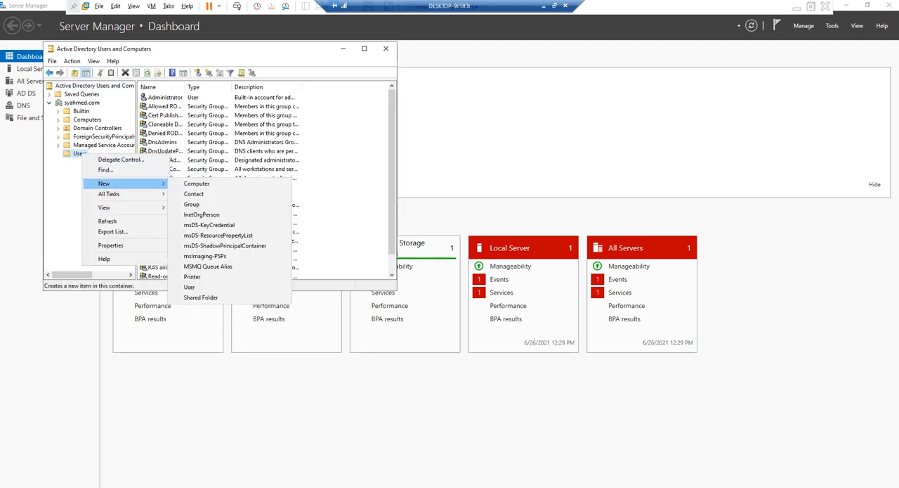
click(189, 287)
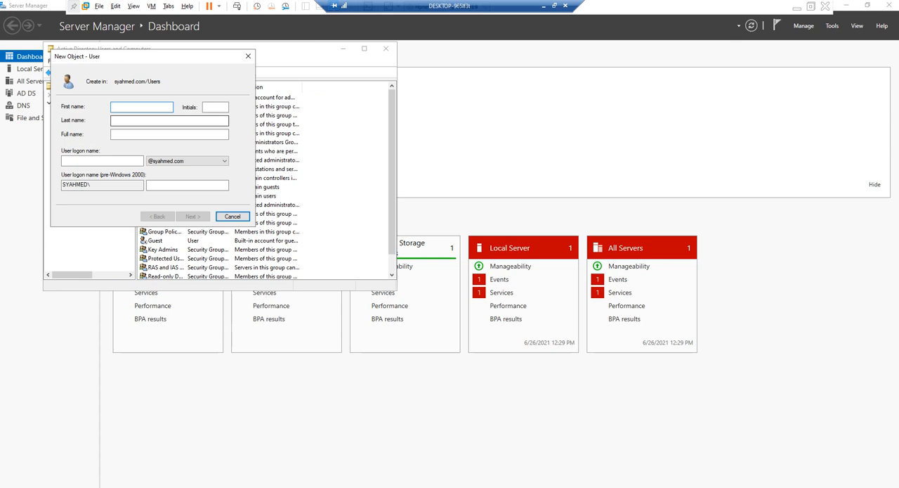
text(syah)
key(Tab)
key(Tab)
key(Tab)
key(Tab)
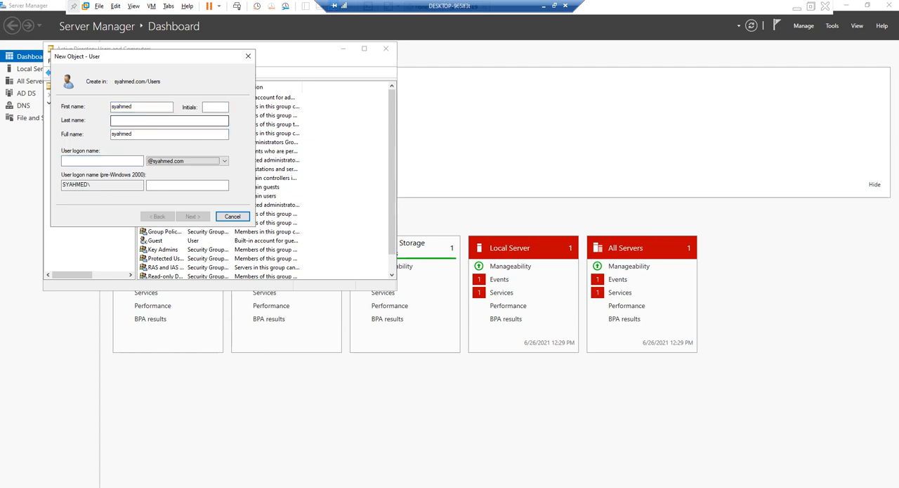
key(shift+Tab)
text(ys)
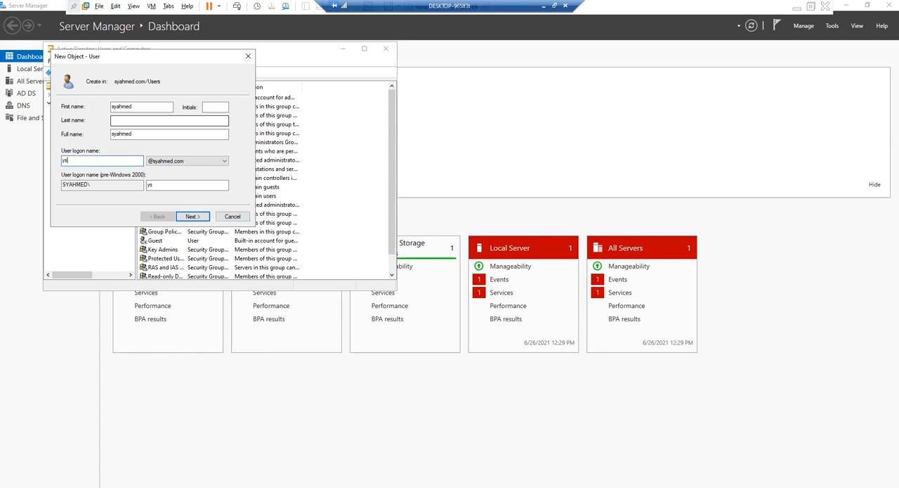
key(BackSpace)
key(BackSpace)
text(syahmed)
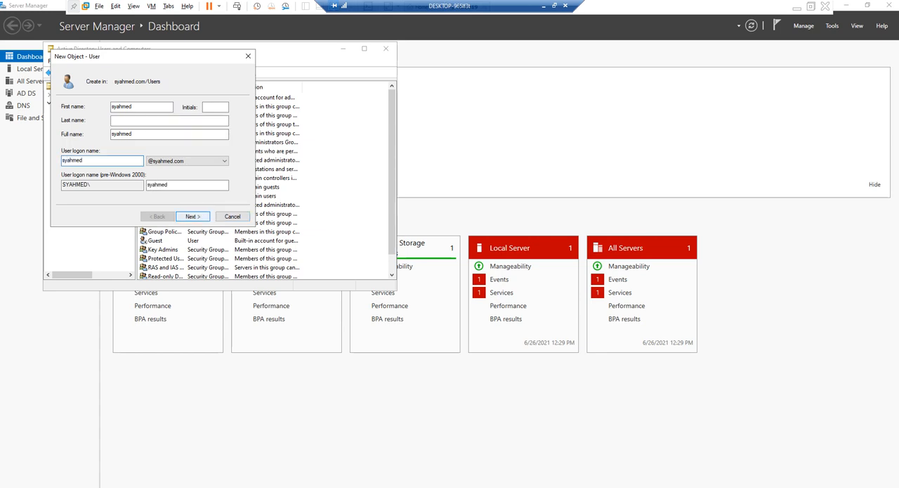
key(Return)
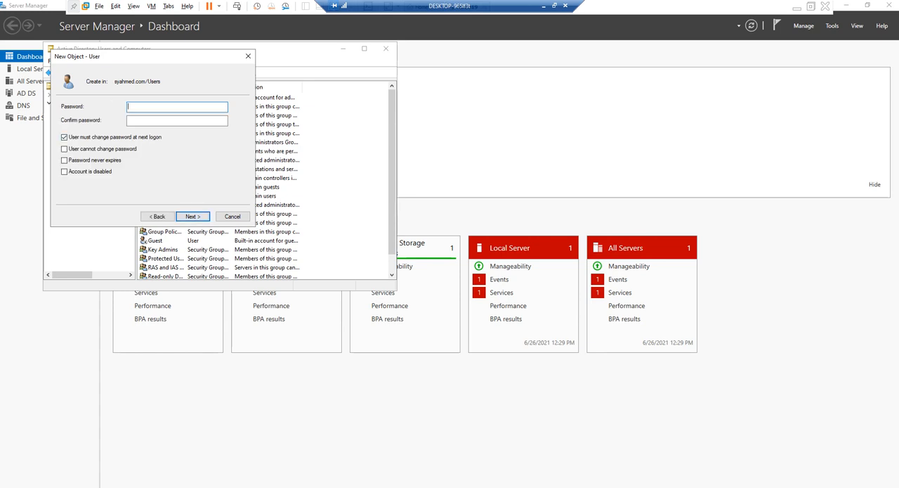
Enter and confirm the account password for the new domain user
text(•••••••••••••)
key(Tab)
text(•••••••••)
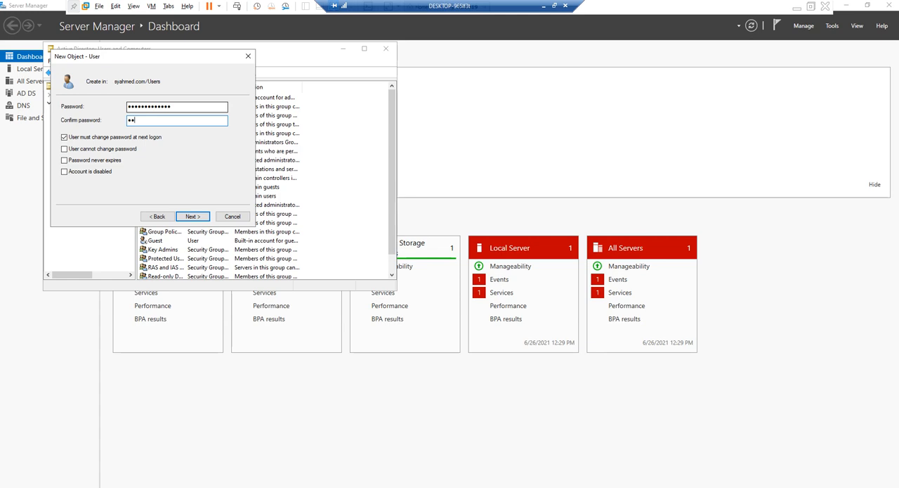
text(••••)
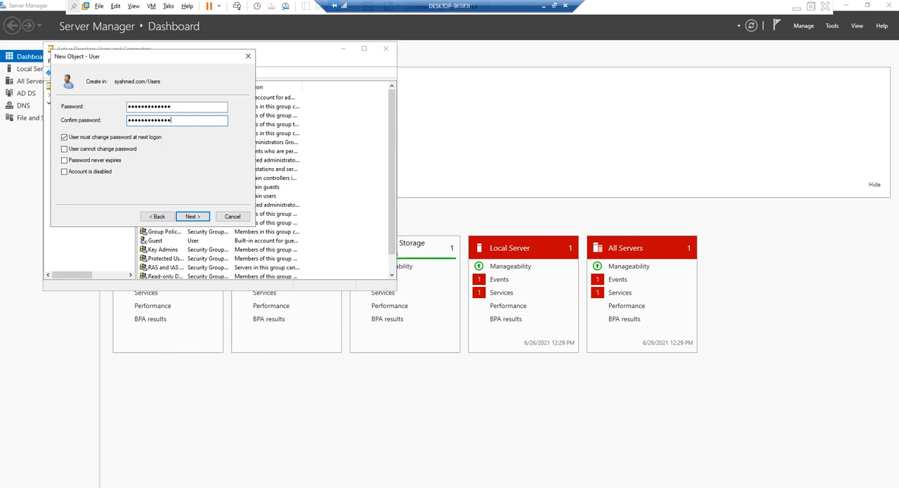
Set the new user's password to never expire, with no change required at next logon, and finish creating the account
click(64, 160)
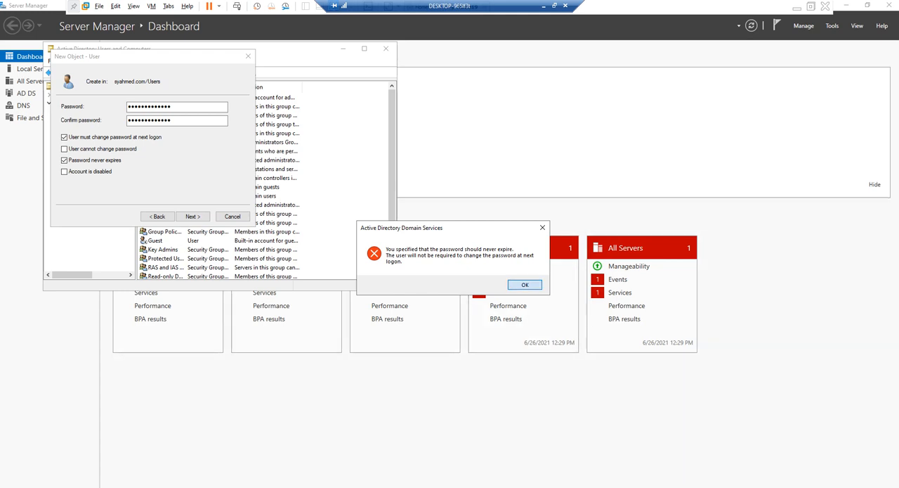
key(Return)
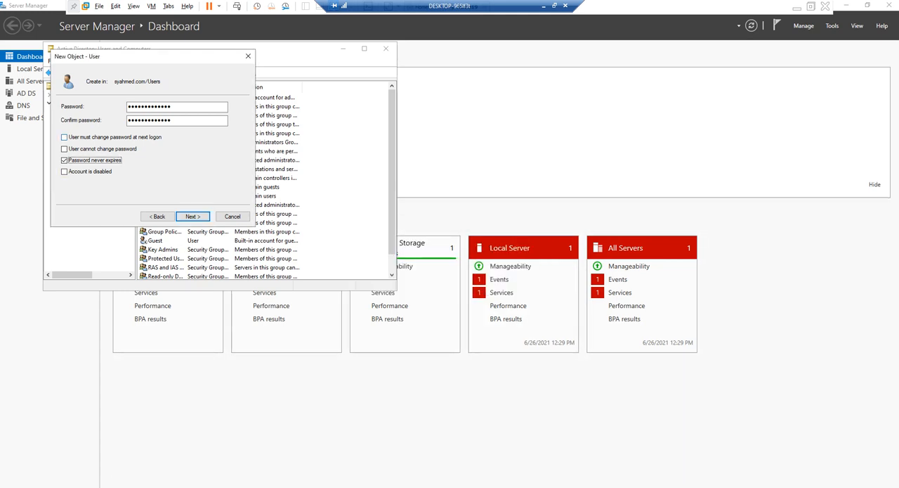
click(64, 137)
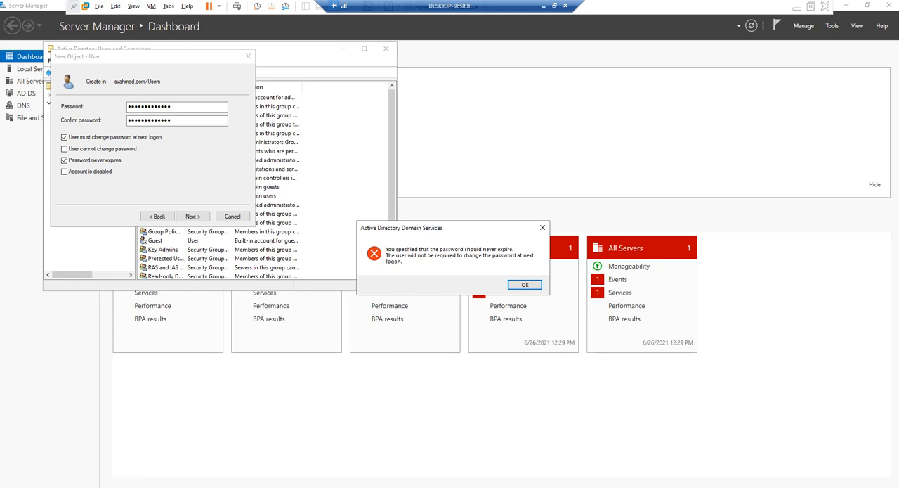
key(Return)
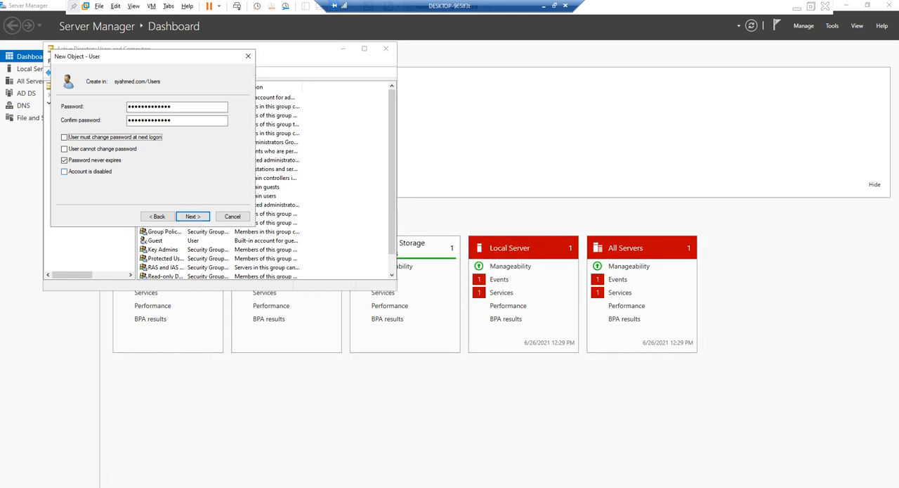
key(Return)
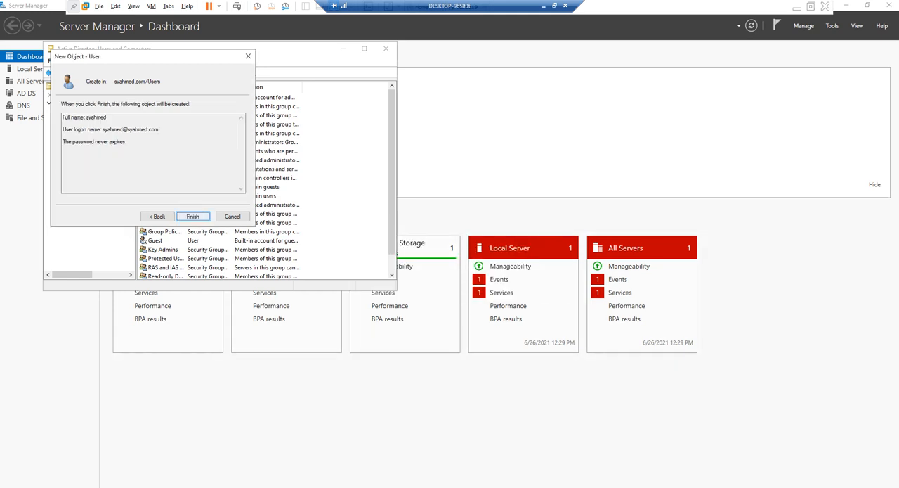
key(Return)
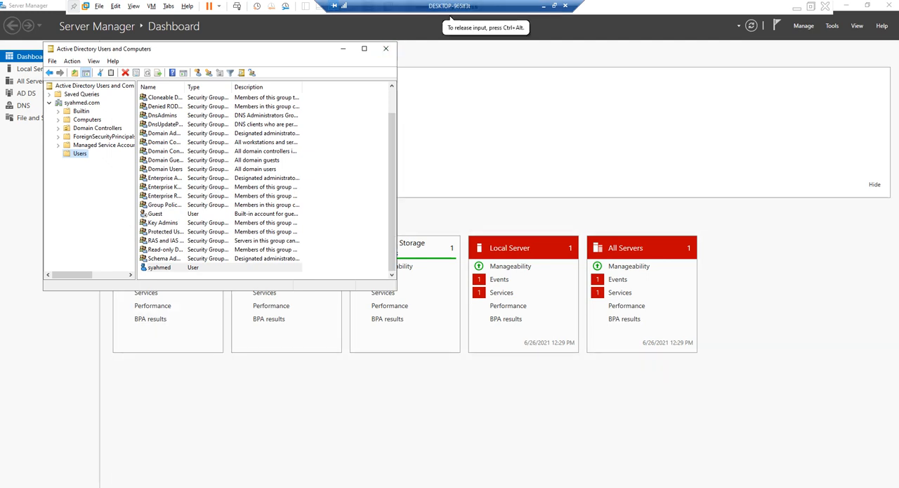
Close Active Directory Users and Computers, and show the forward lookup zones of server AD2019 in DNS Manager
click(385, 48)
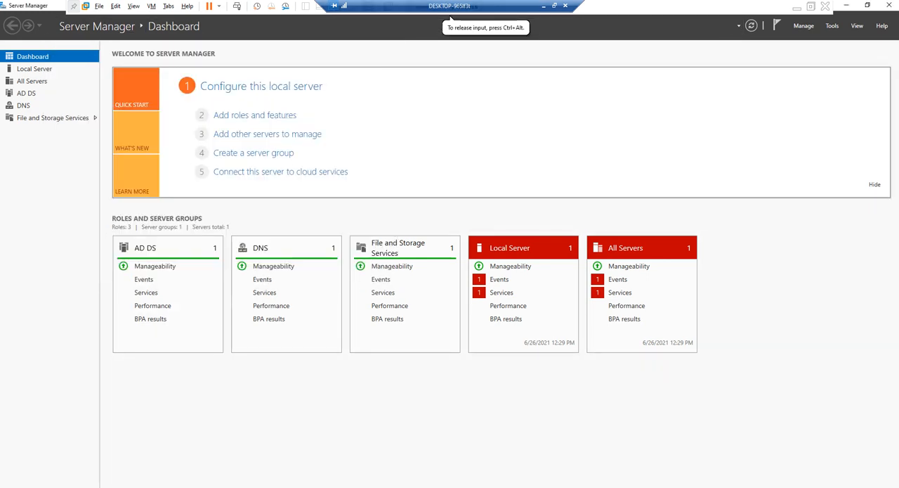
click(832, 26)
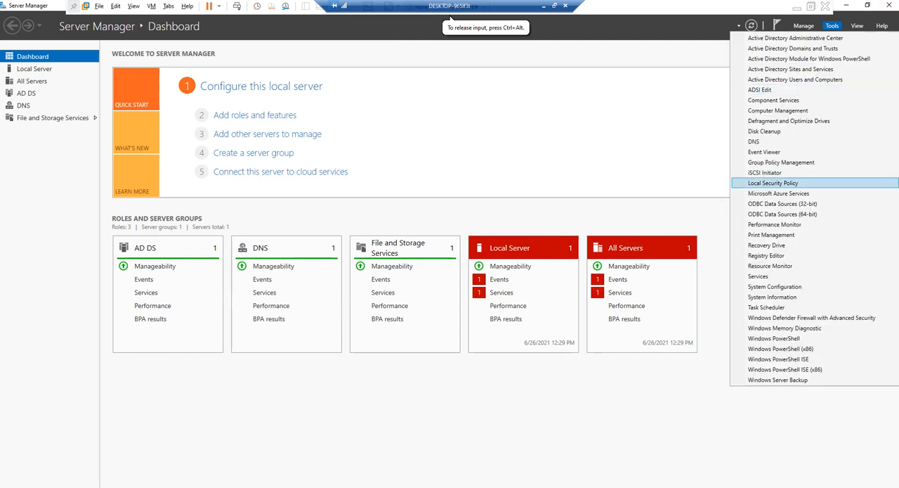
click(754, 142)
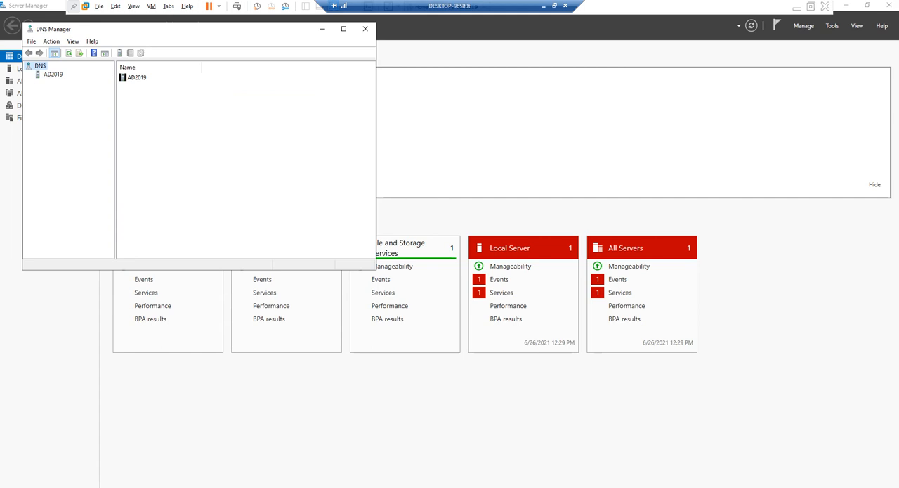
click(52, 75)
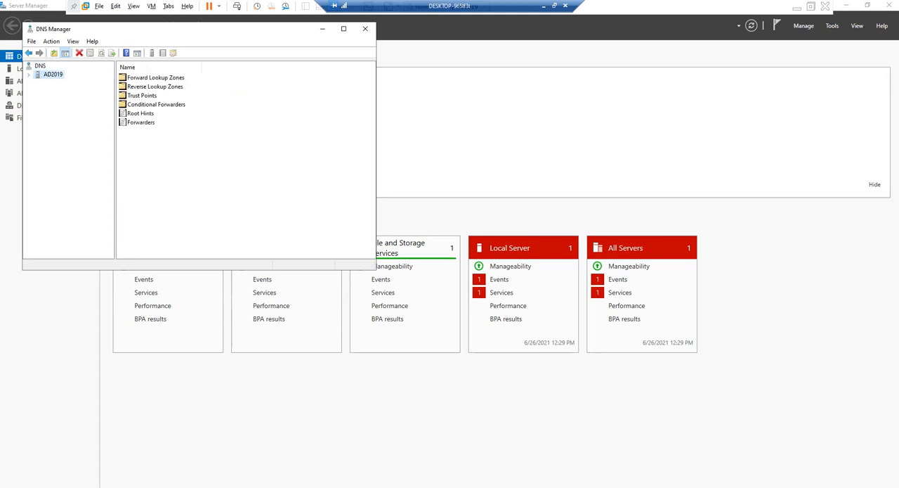
click(29, 74)
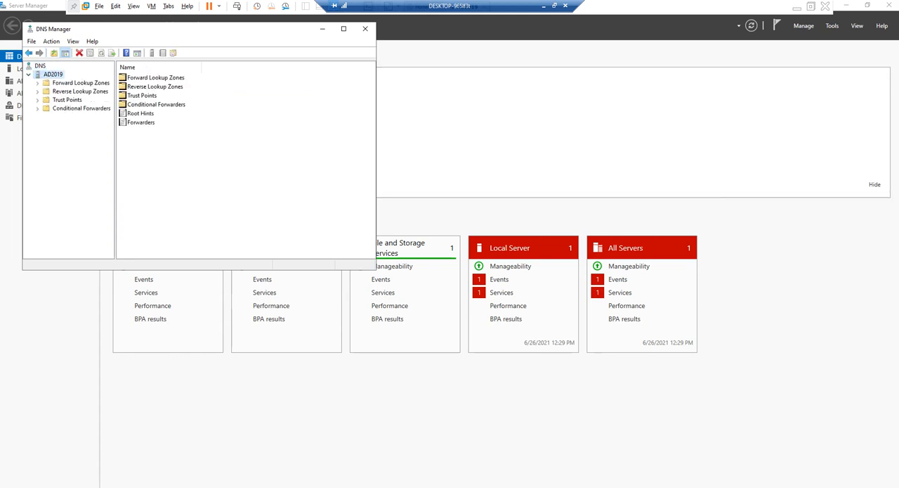
double_click(81, 83)
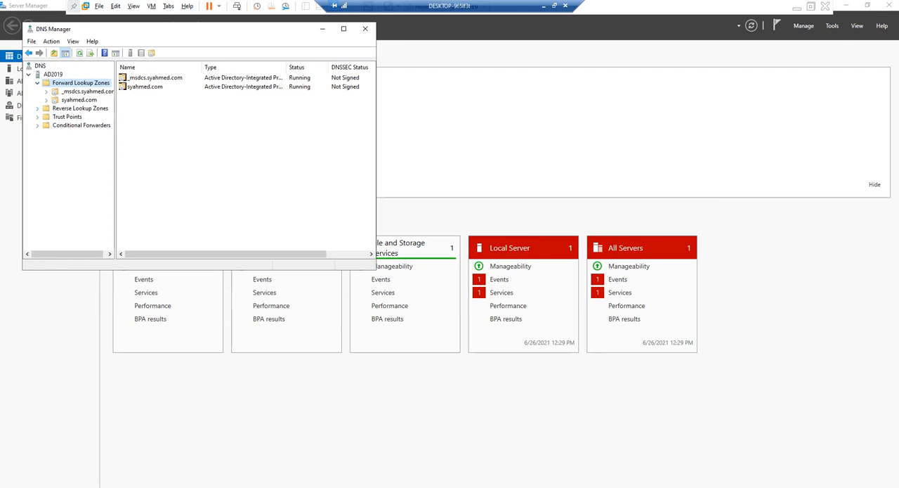
Expand the syahmed.com forward lookup zone and examine its records, its ForestDnsZones folder and the Reverse Lookup Zones folder
double_click(78, 100)
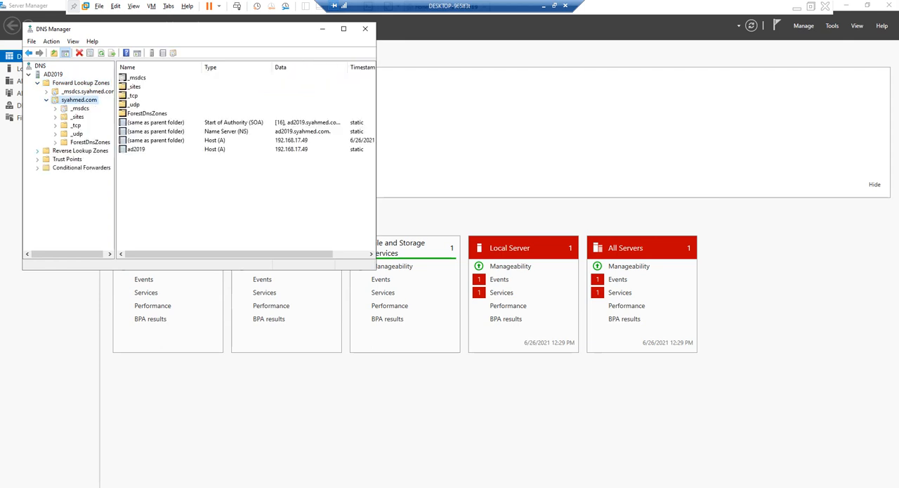
click(80, 150)
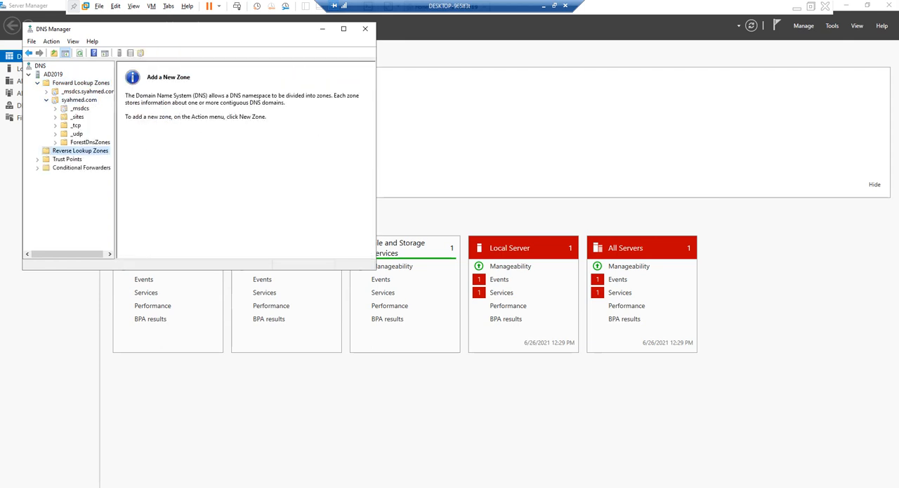
click(90, 142)
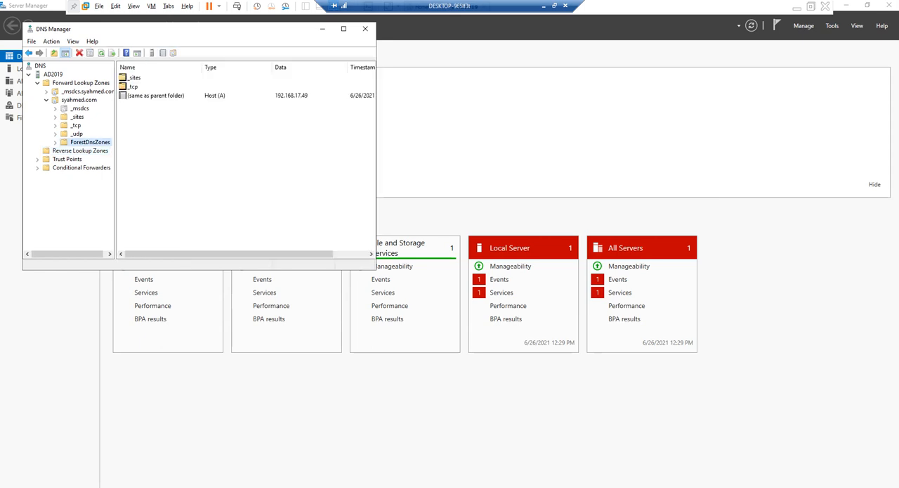
click(79, 100)
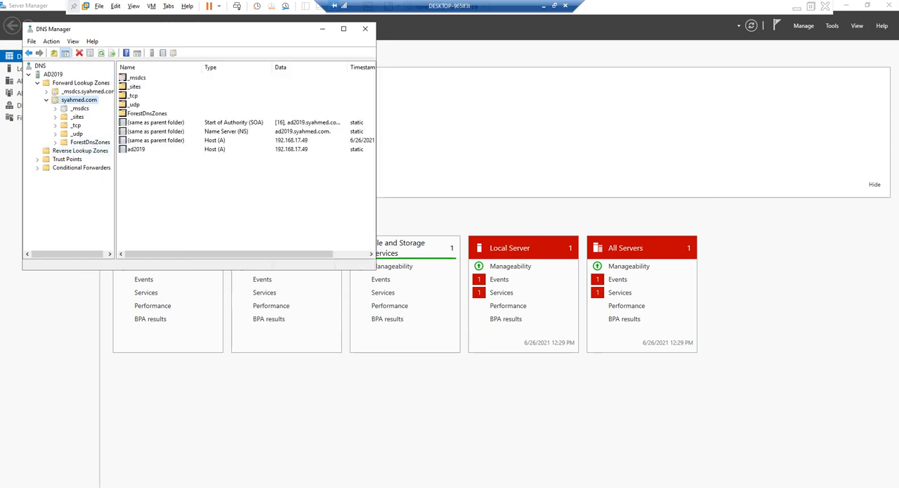
mouse_move(196, 253)
mouse_down()
mouse_move(235, 254)
mouse_move(197, 253)
mouse_up()
right_click(180, 199)
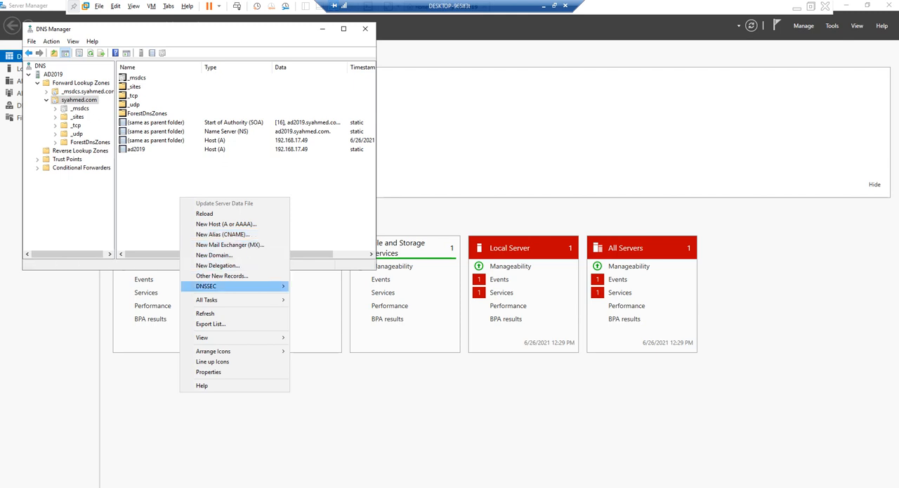
click(80, 151)
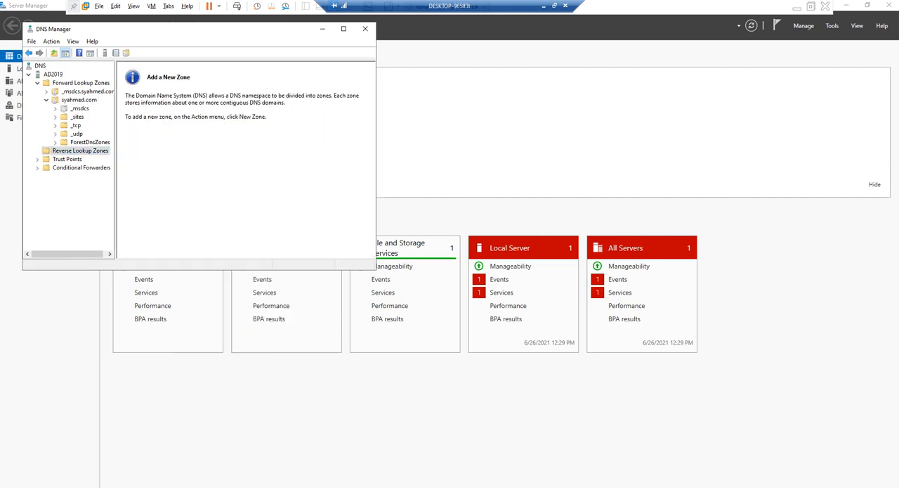
right_click(85, 150)
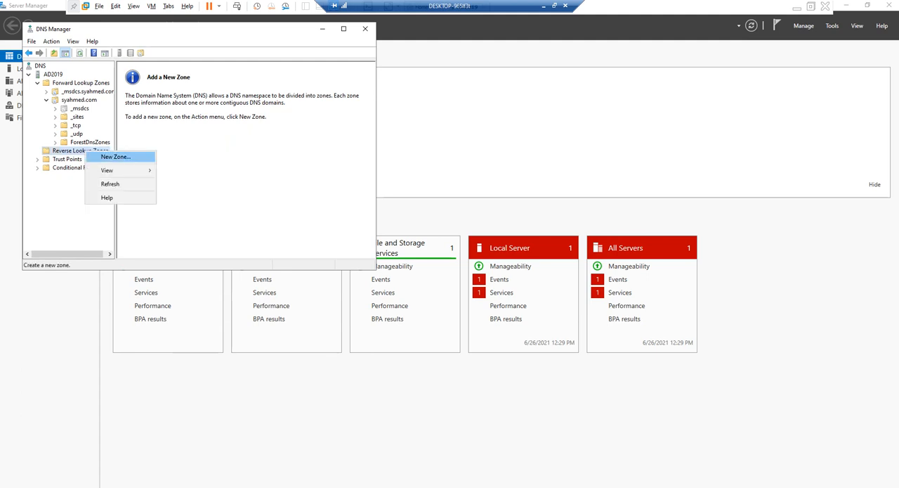
click(116, 157)
click(201, 203)
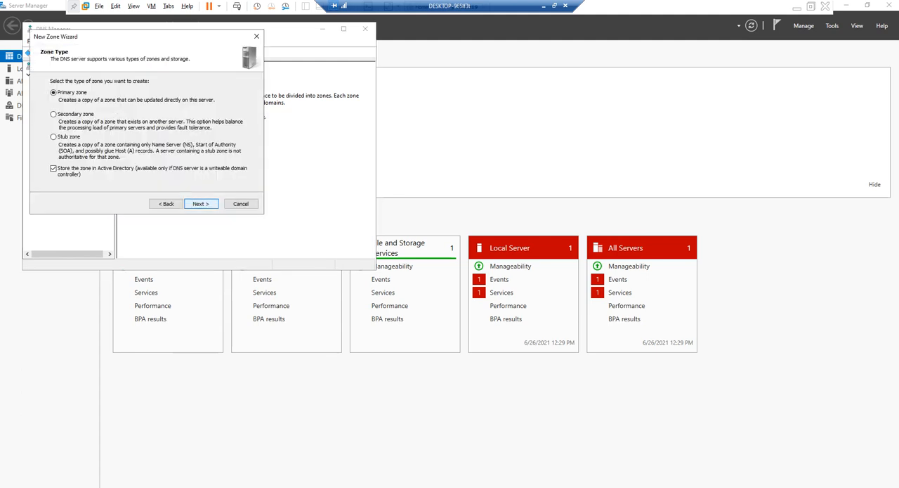
click(240, 203)
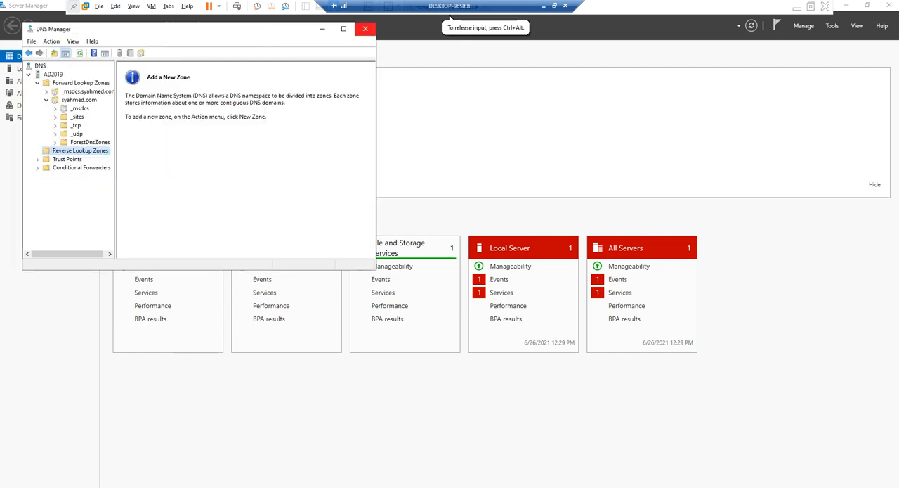
Close DNS Manager, Server Manager and the Command Prompt window on the AD2019 server
click(366, 29)
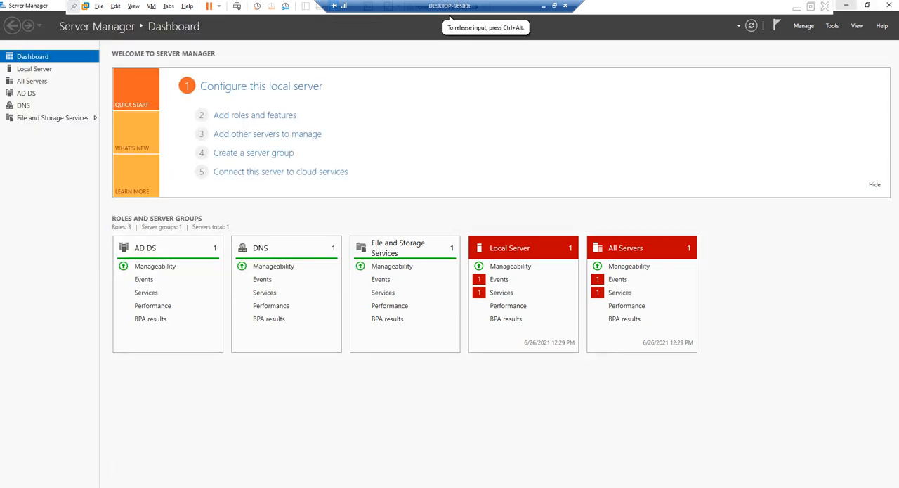
click(889, 5)
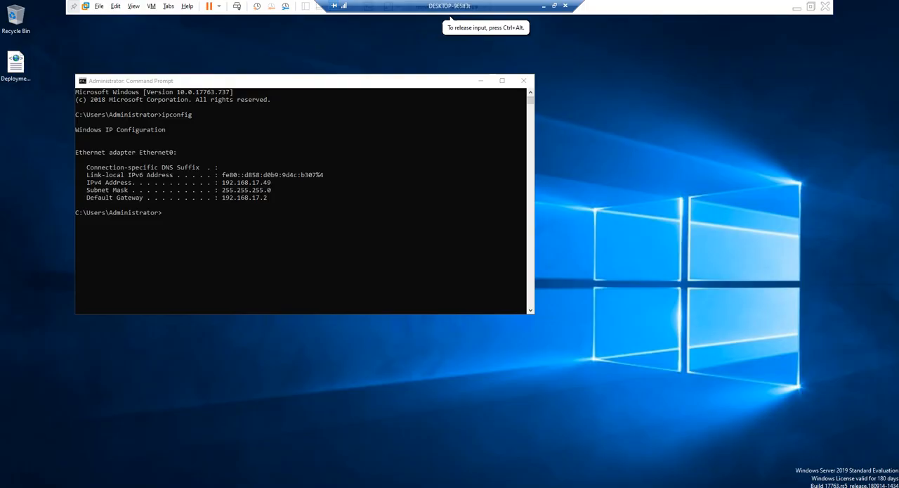
click(524, 80)
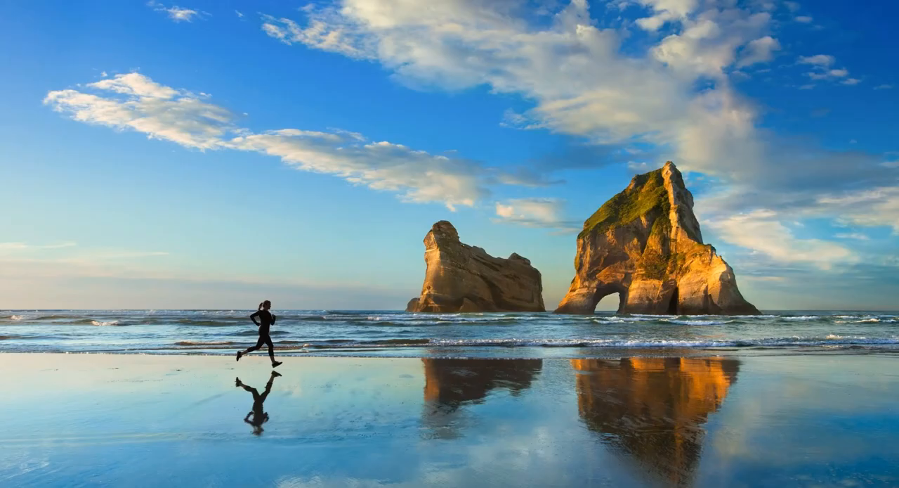
key(alt+Tab)
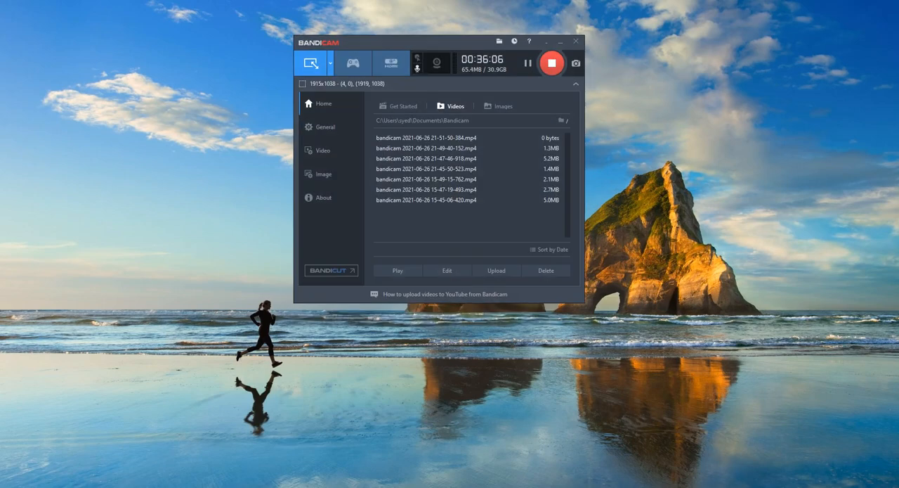